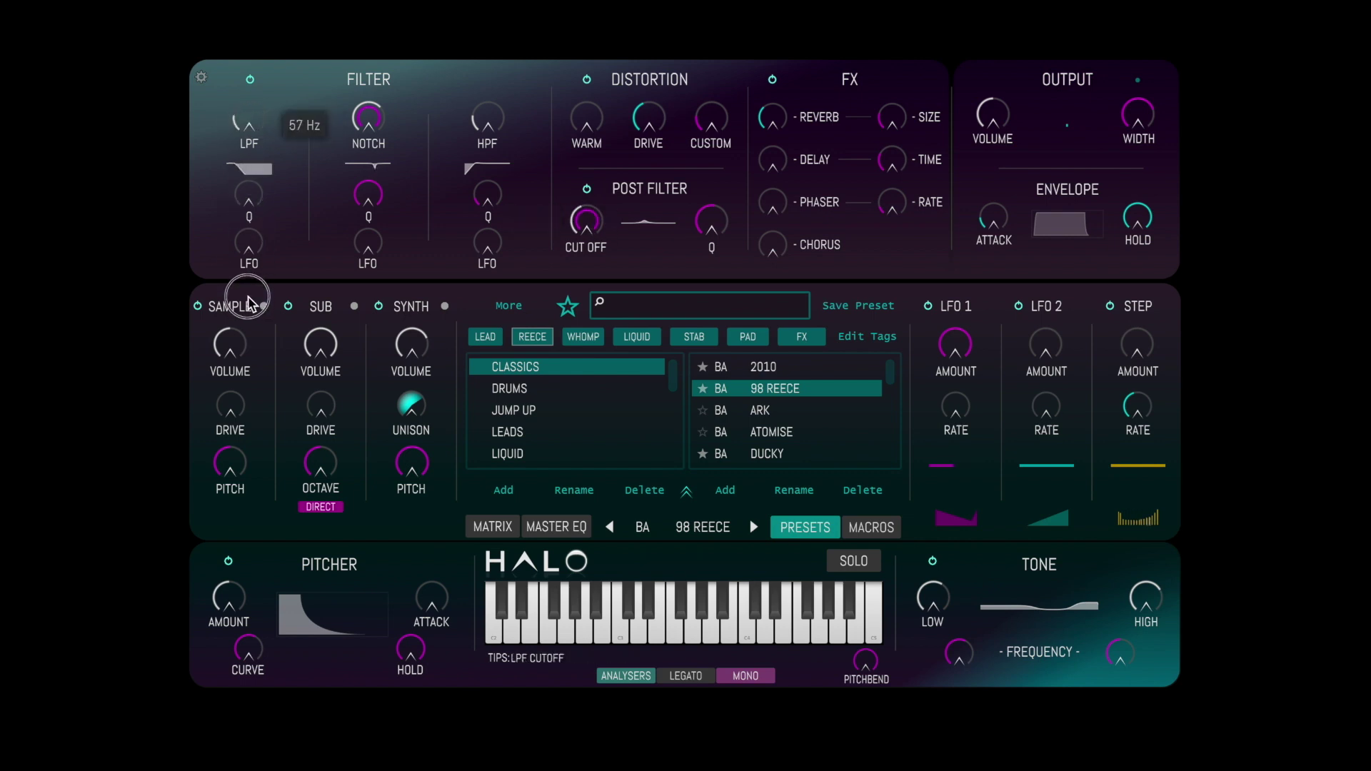
Review the filter LFO, custom distortion, post-filter type and reverb/delay/phaser detail panels.
left_click(314, 87)
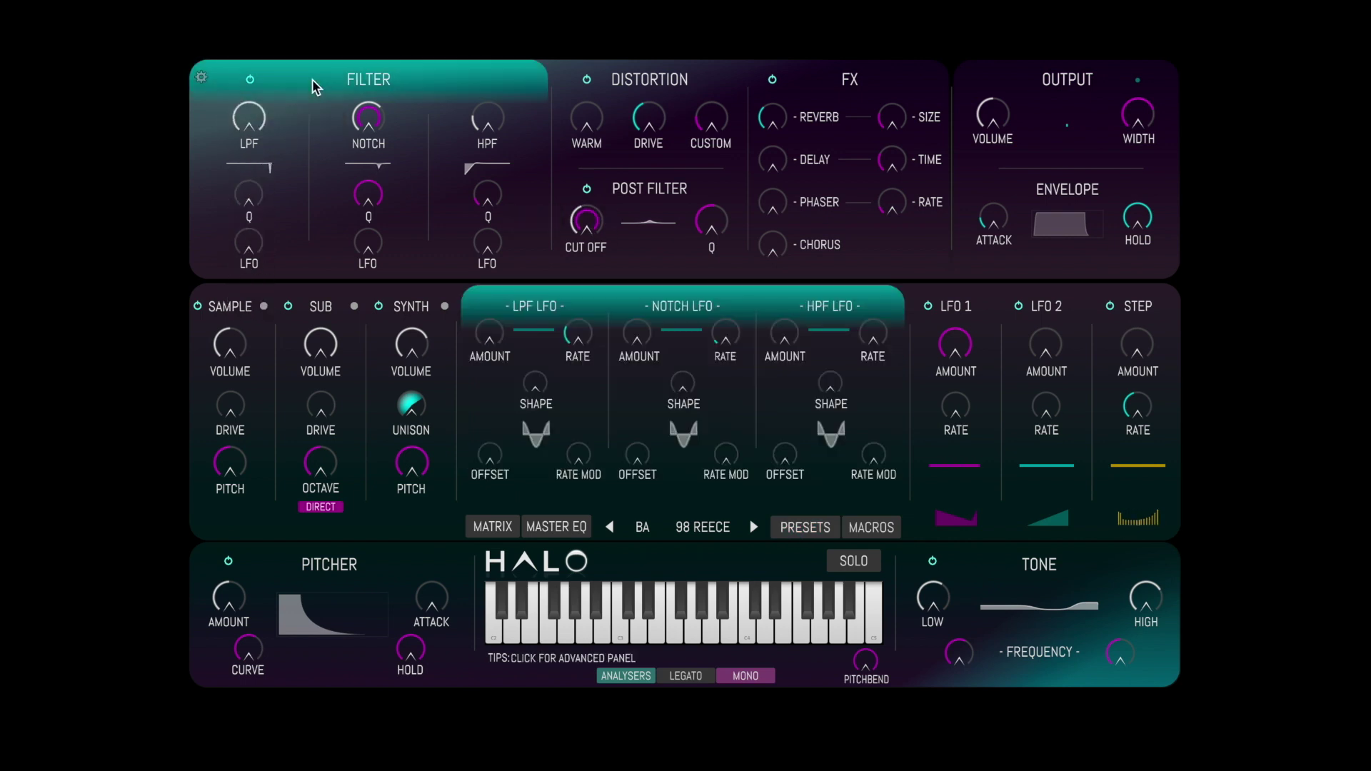
left_click(657, 87)
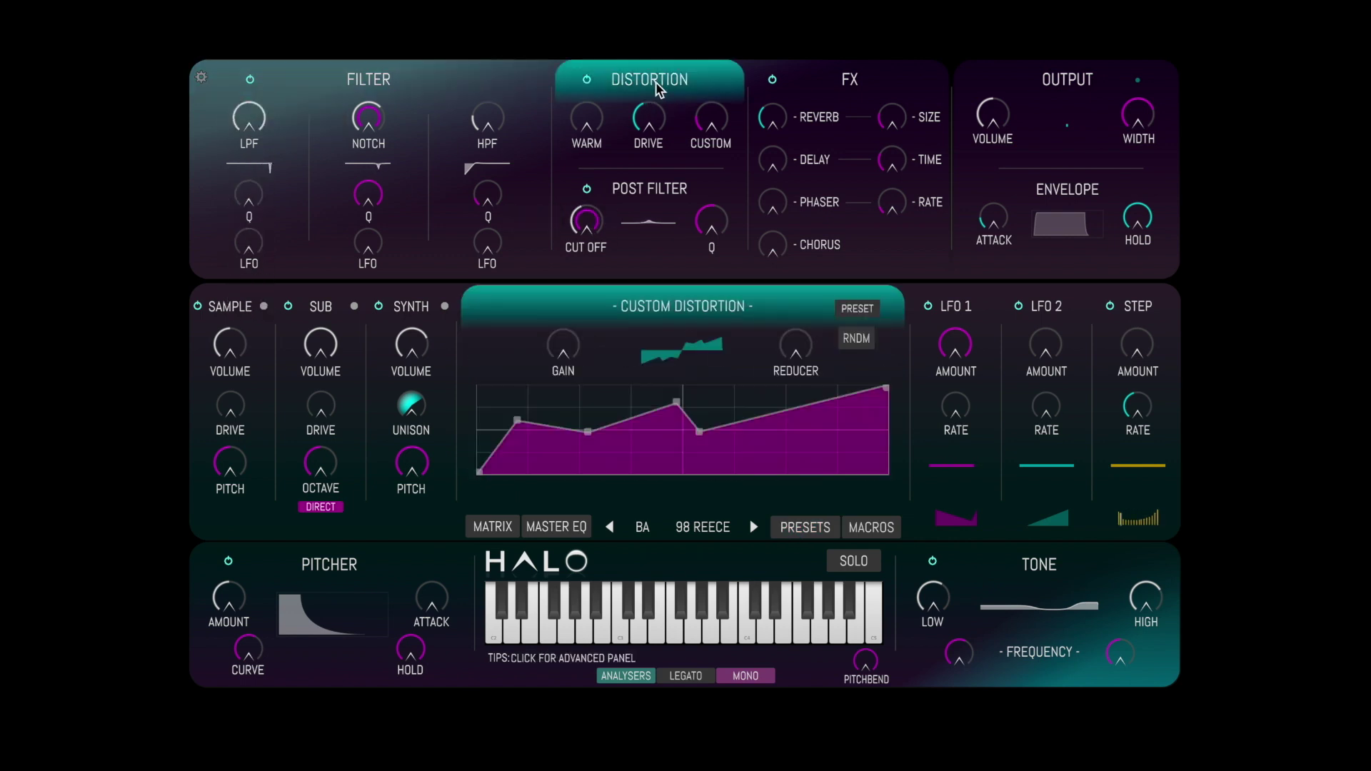
left_click(707, 197)
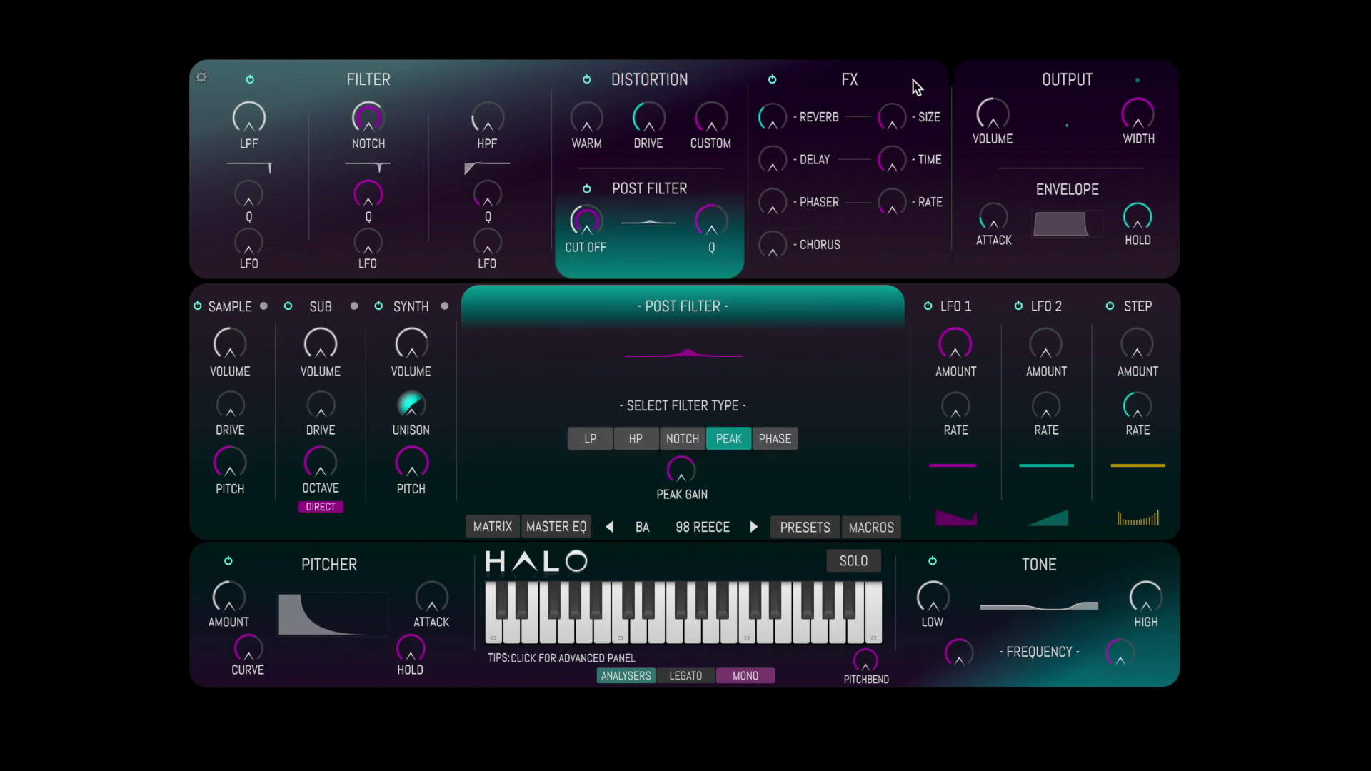
left_click(916, 86)
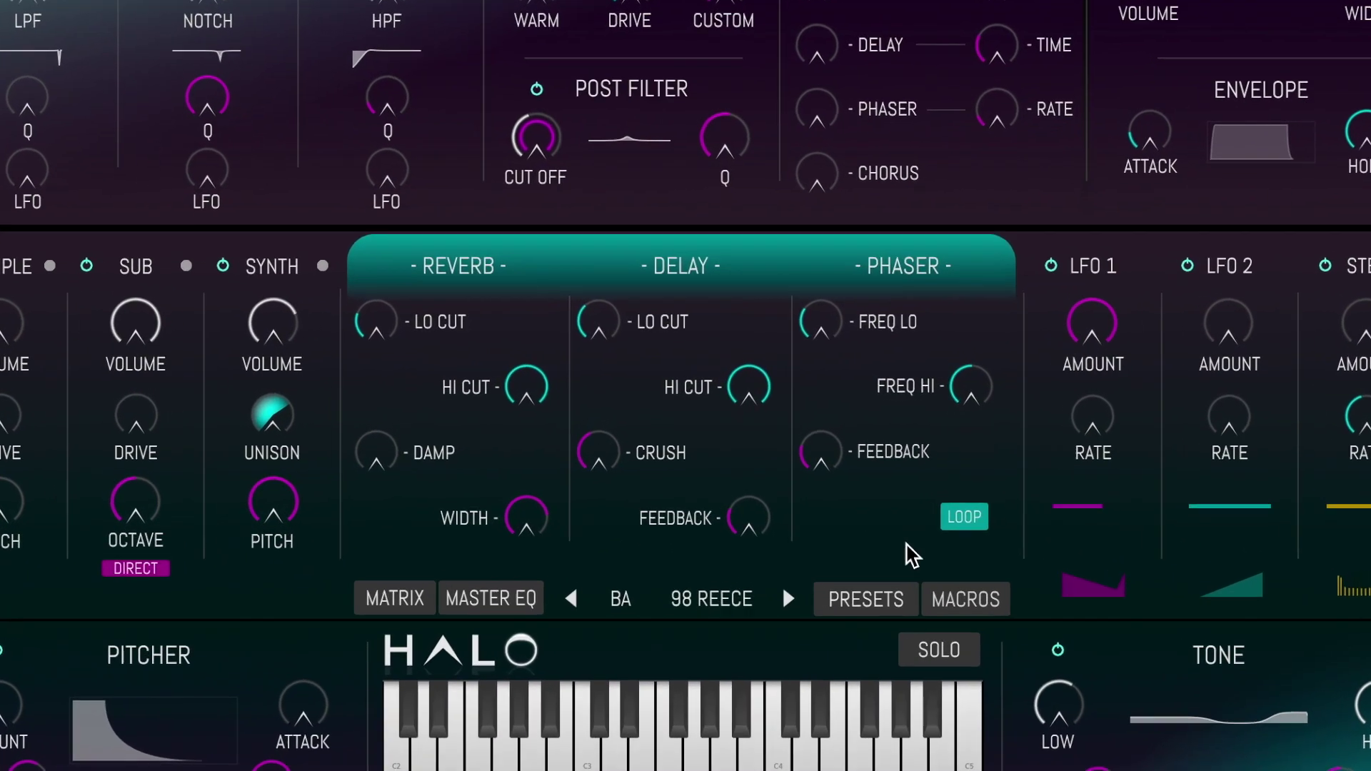
Browse the JUMP UP, LIQUID and DRUMS preset categories, ending on LEADS.
left_click(875, 597)
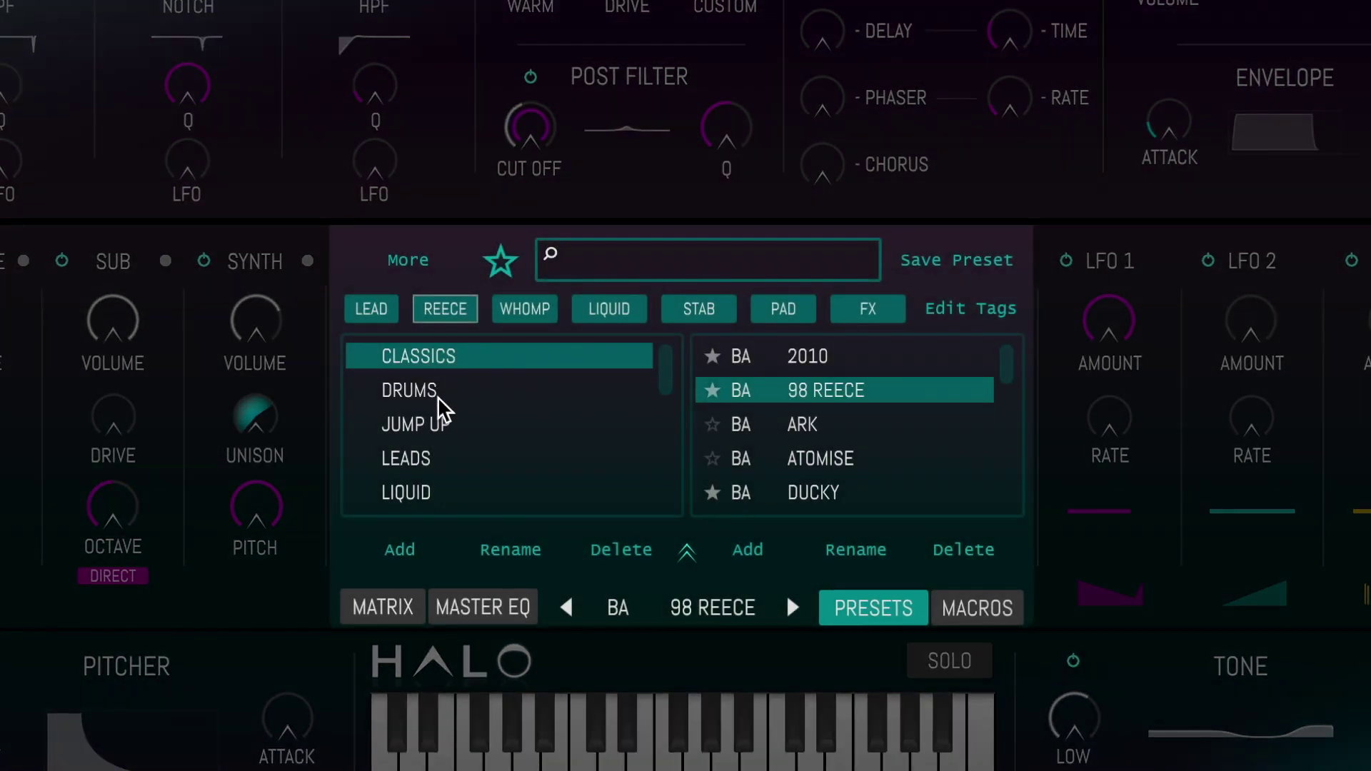
left_click(446, 429)
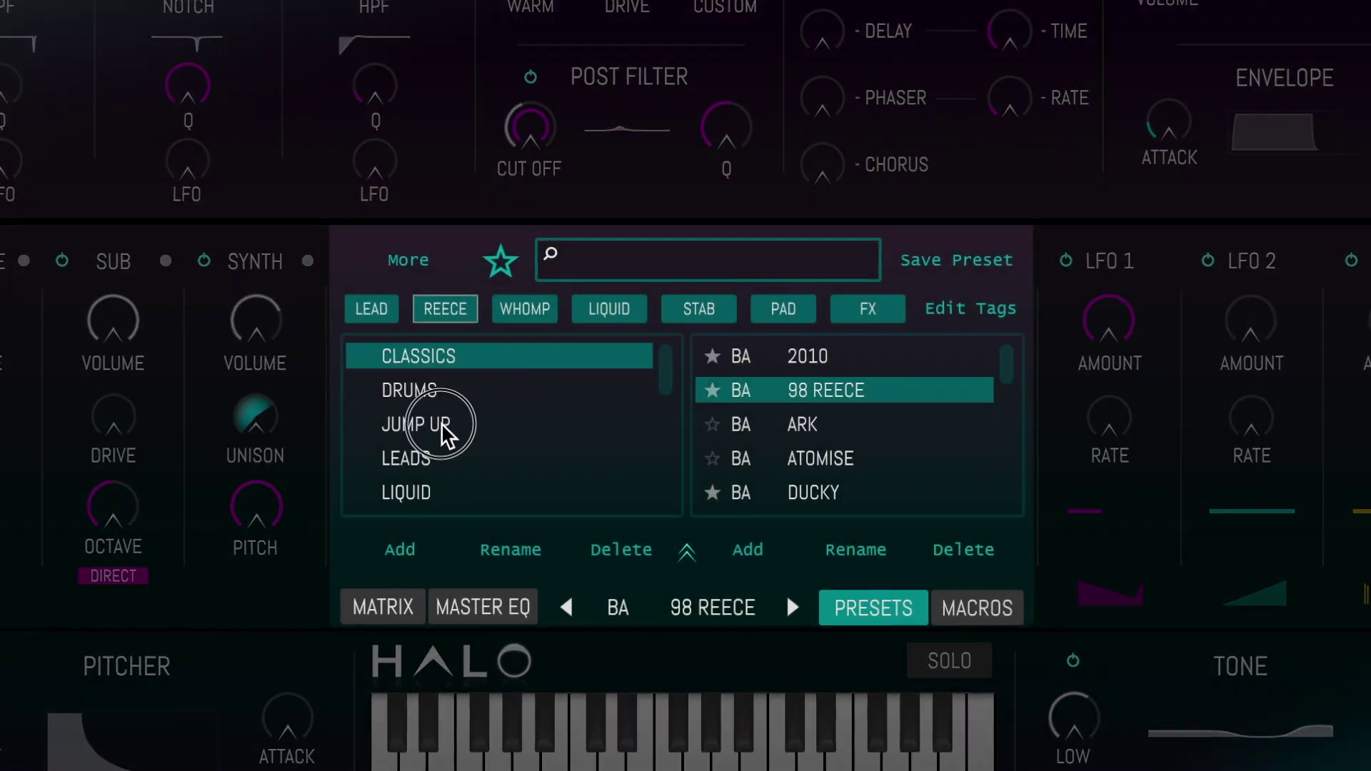
left_click(442, 499)
left_click(454, 399)
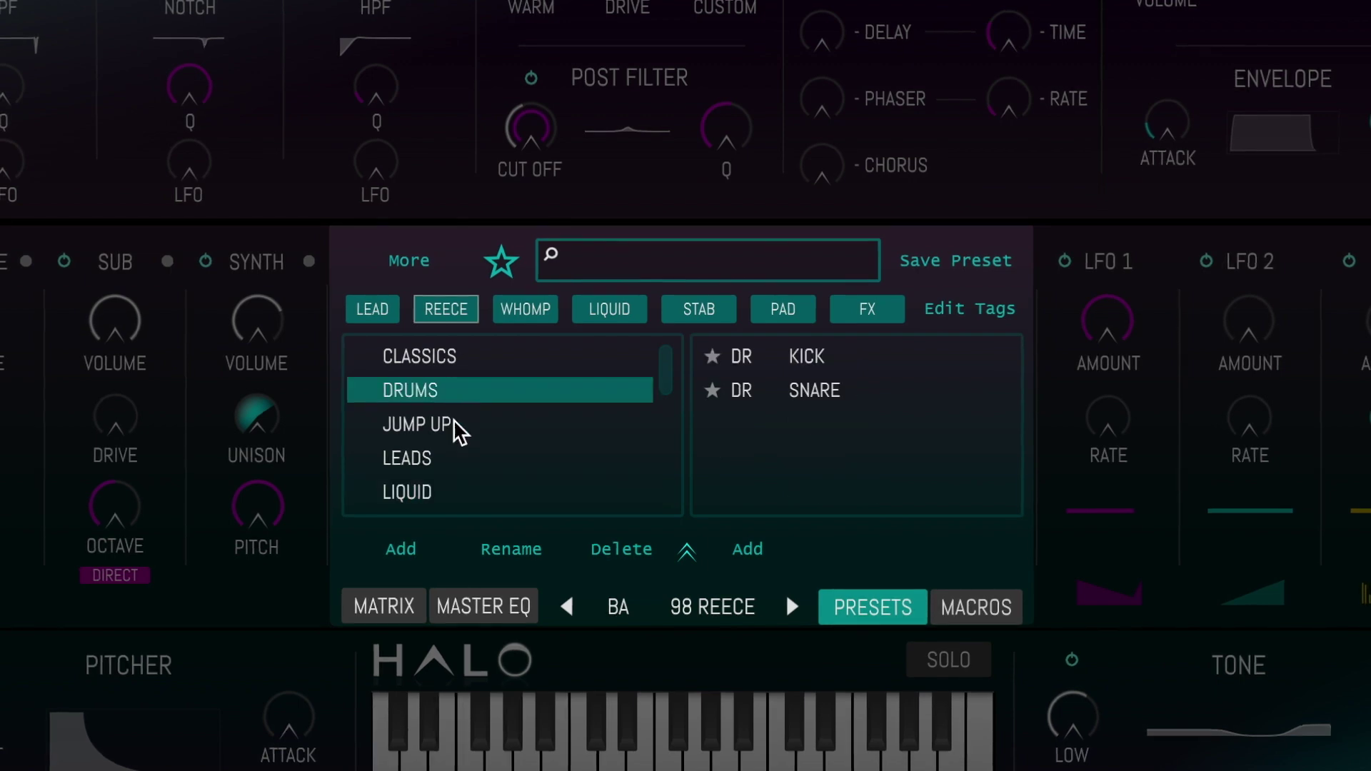
left_click(455, 461)
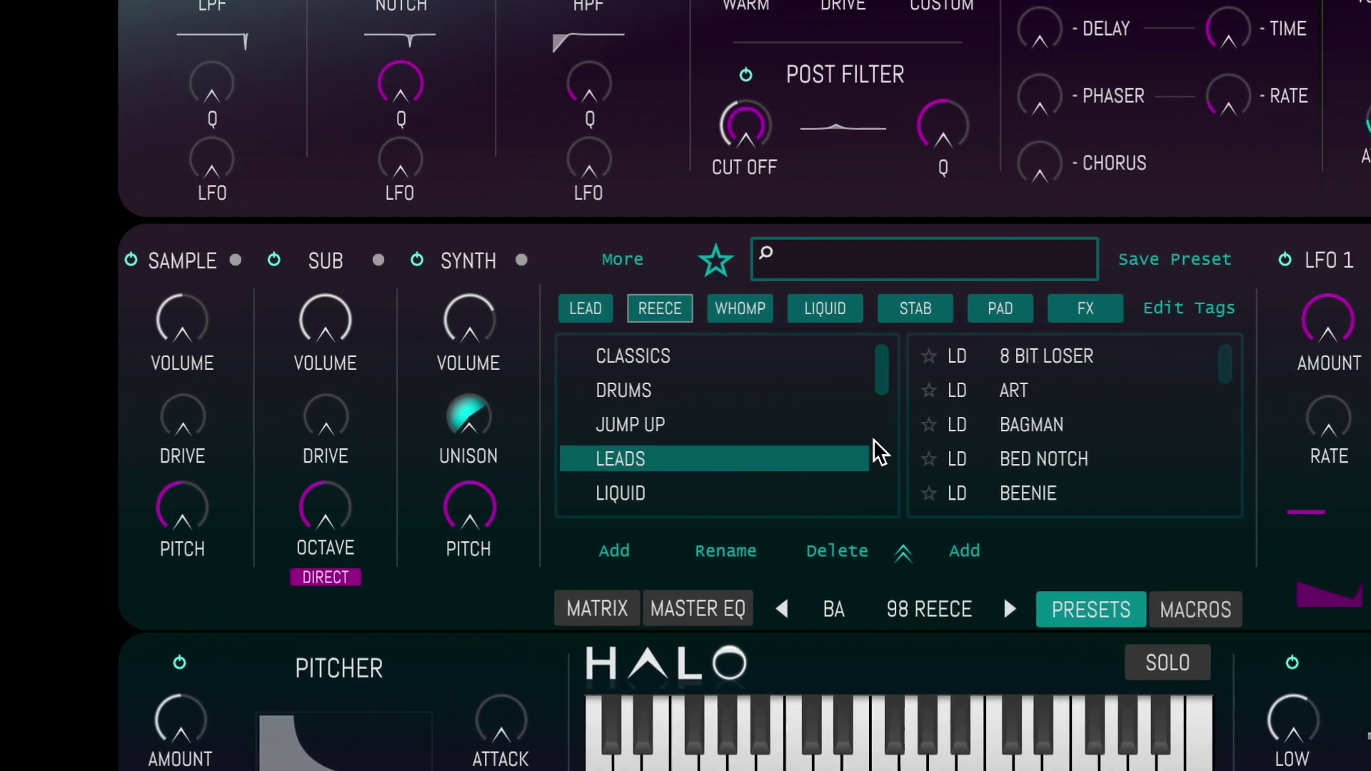
View the sample waveform, sub volume LFO and synth oscillator settings in turn.
left_click(240, 396)
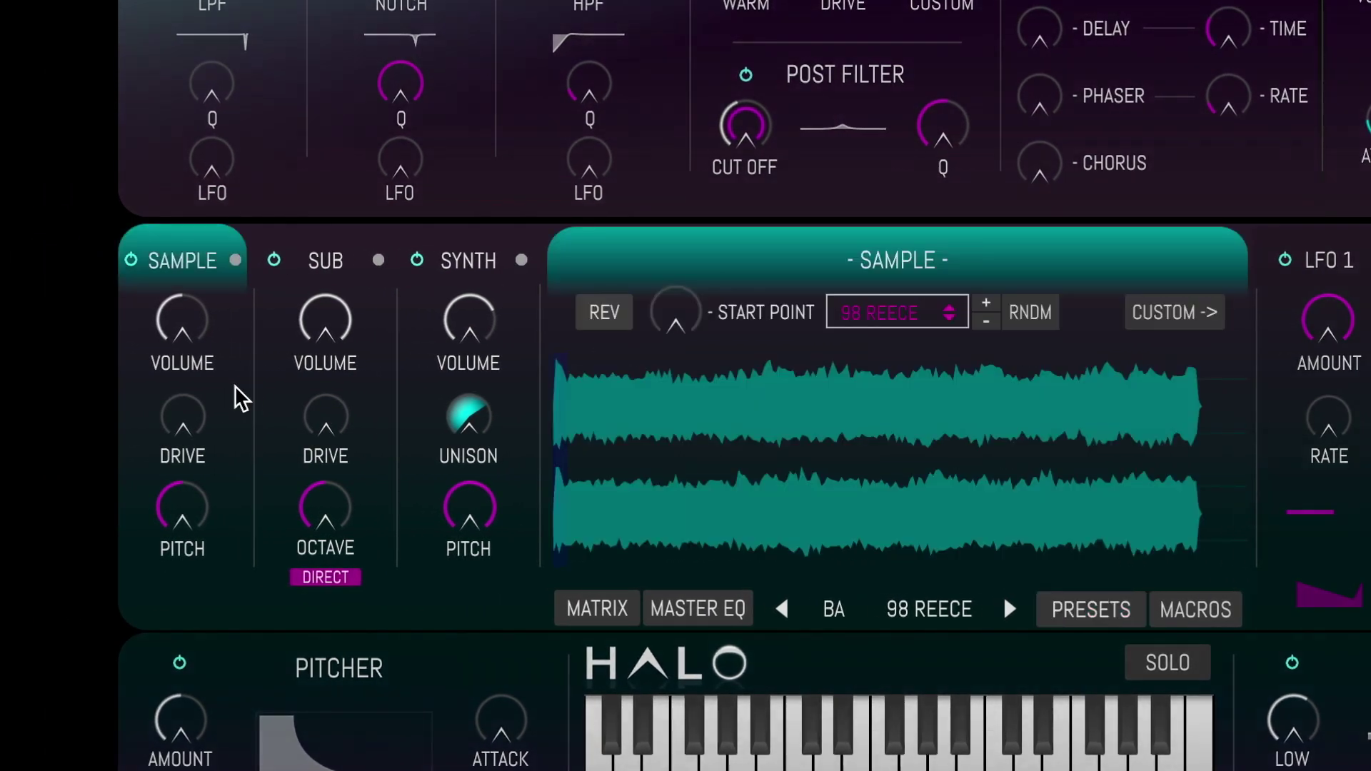
left_click(382, 392)
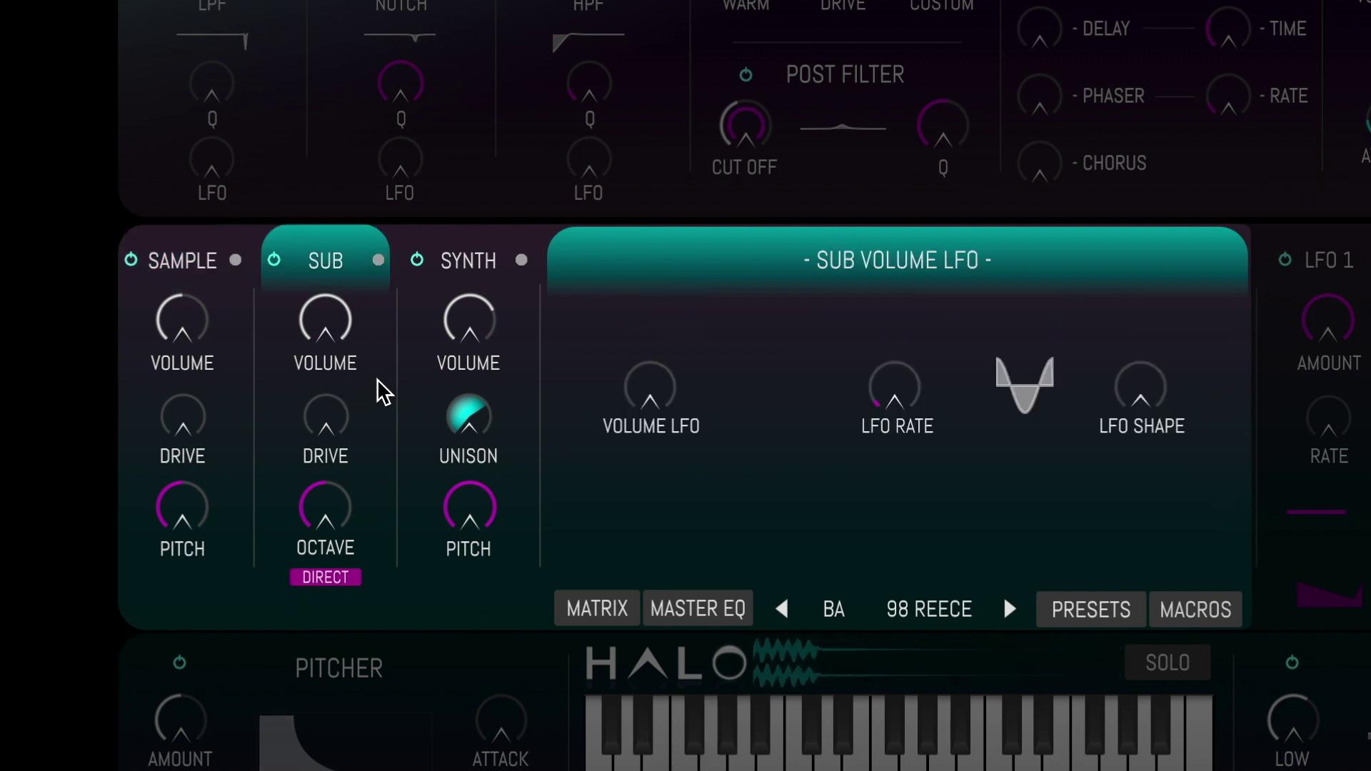
left_click(521, 392)
Solo the sample, sub and synth layers one after another, then return to the sample waveform.
left_click(236, 261)
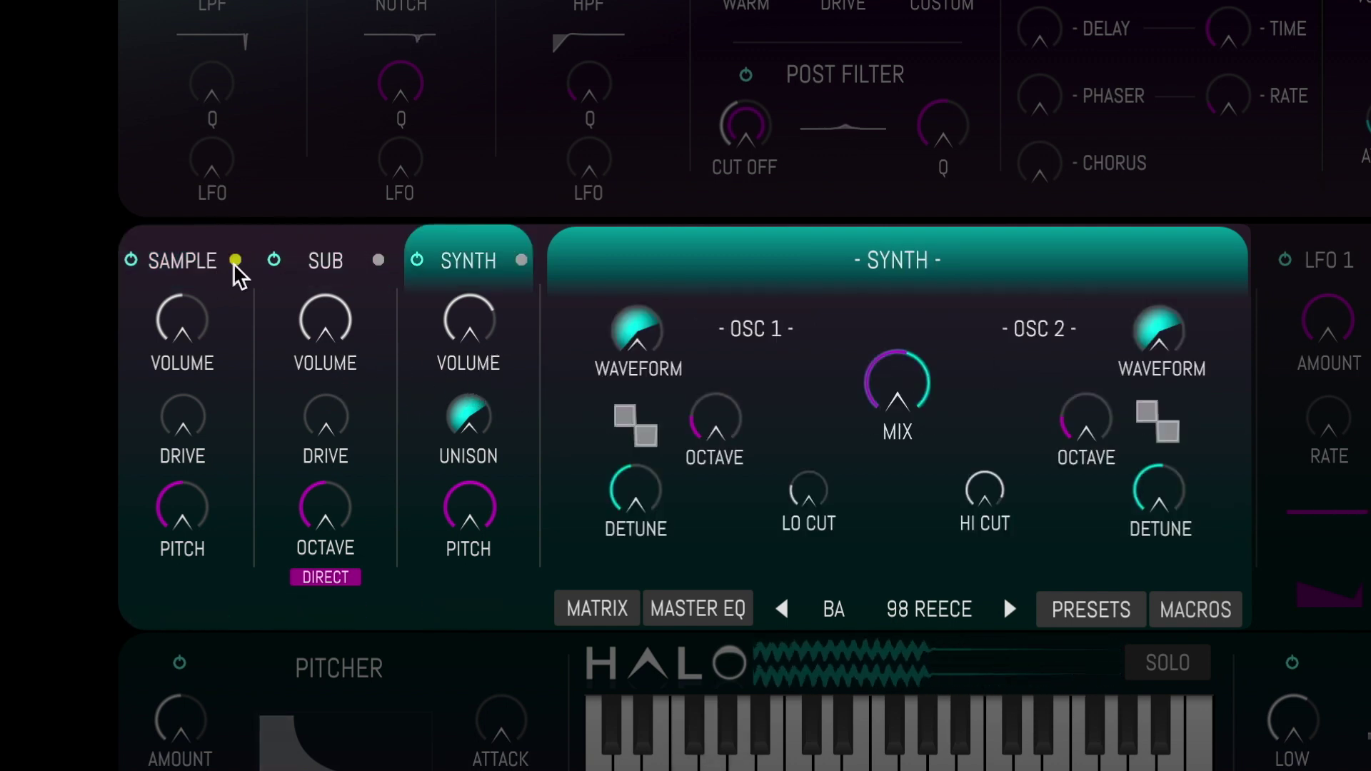
left_click(378, 261)
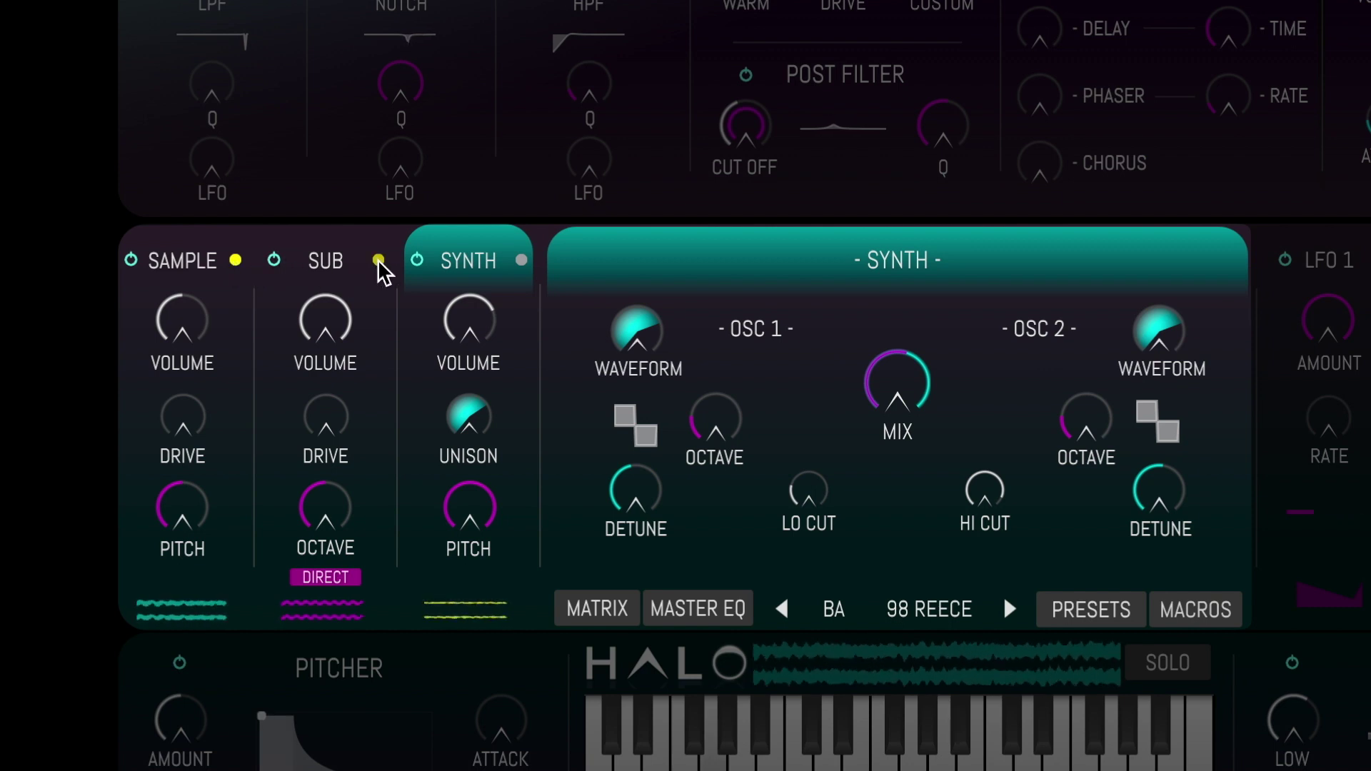
left_click(522, 262)
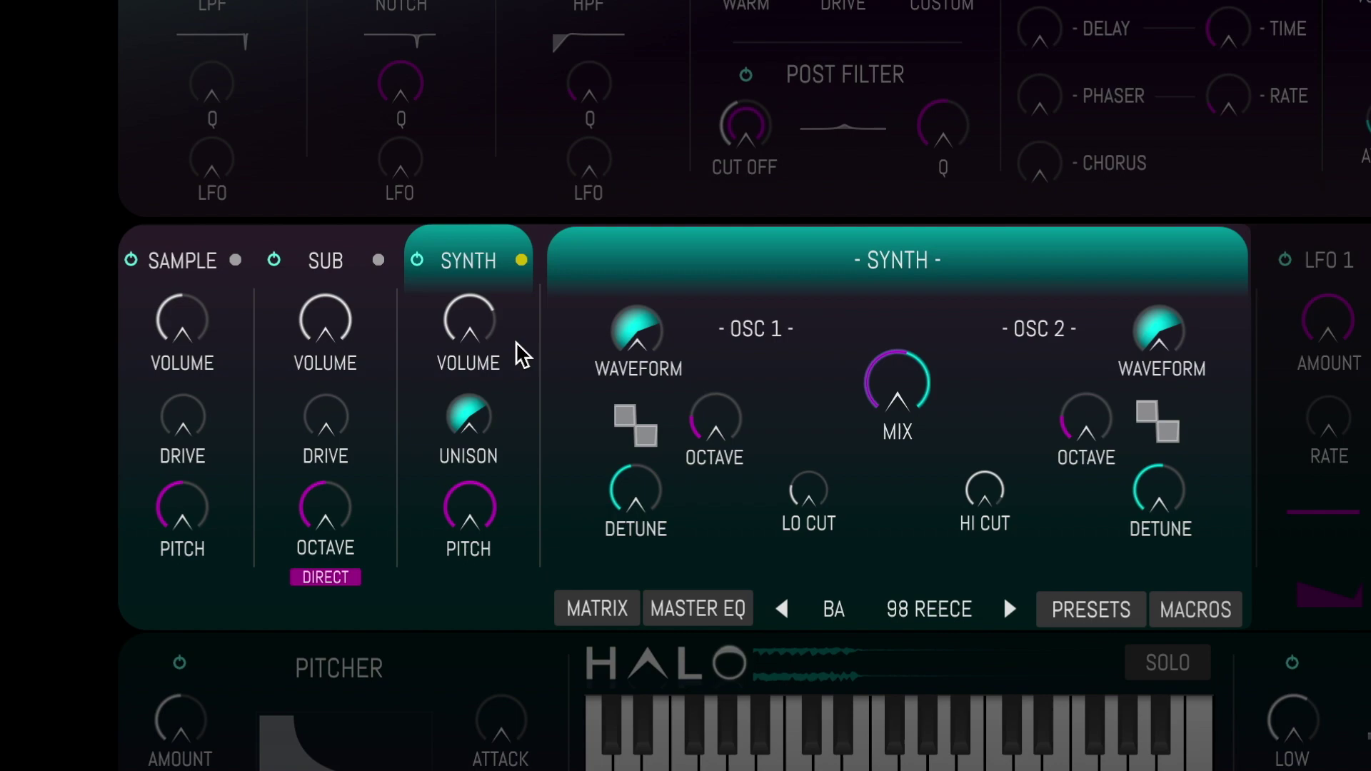
left_click(239, 421)
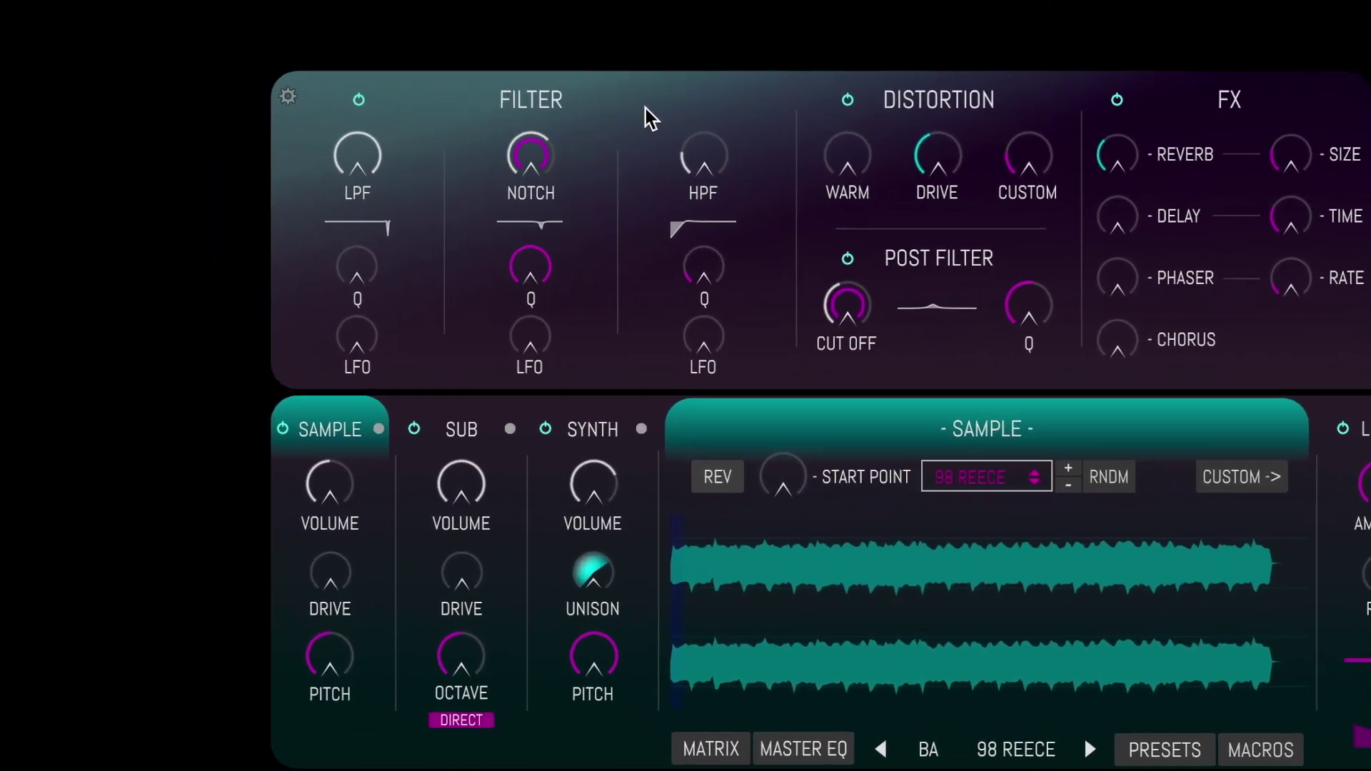
Sweep the LPF cutoff to about 832 Hz, the notch to 40 Hz and the HPF to 39 Hz.
left_click(646, 108)
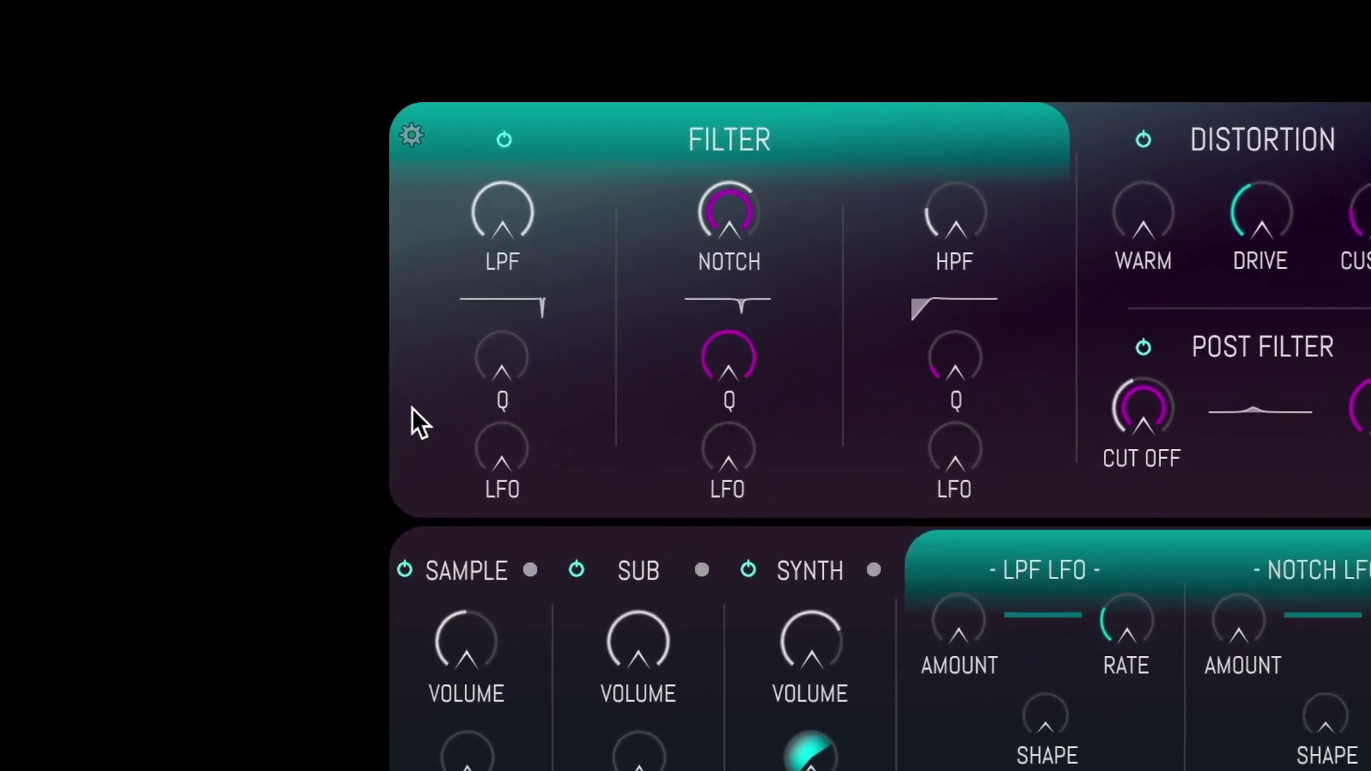
left_click_drag(486, 200, 465, 558)
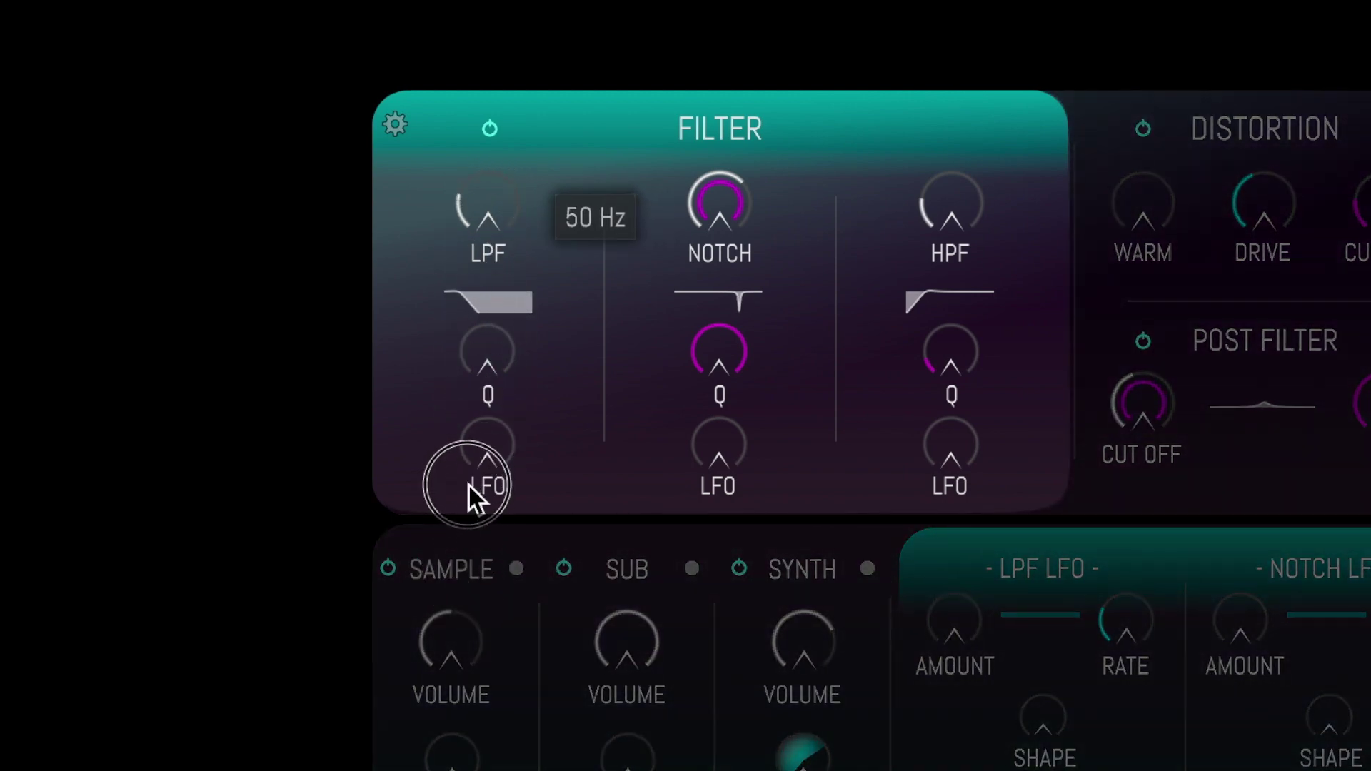
left_click_drag(704, 208, 718, 414)
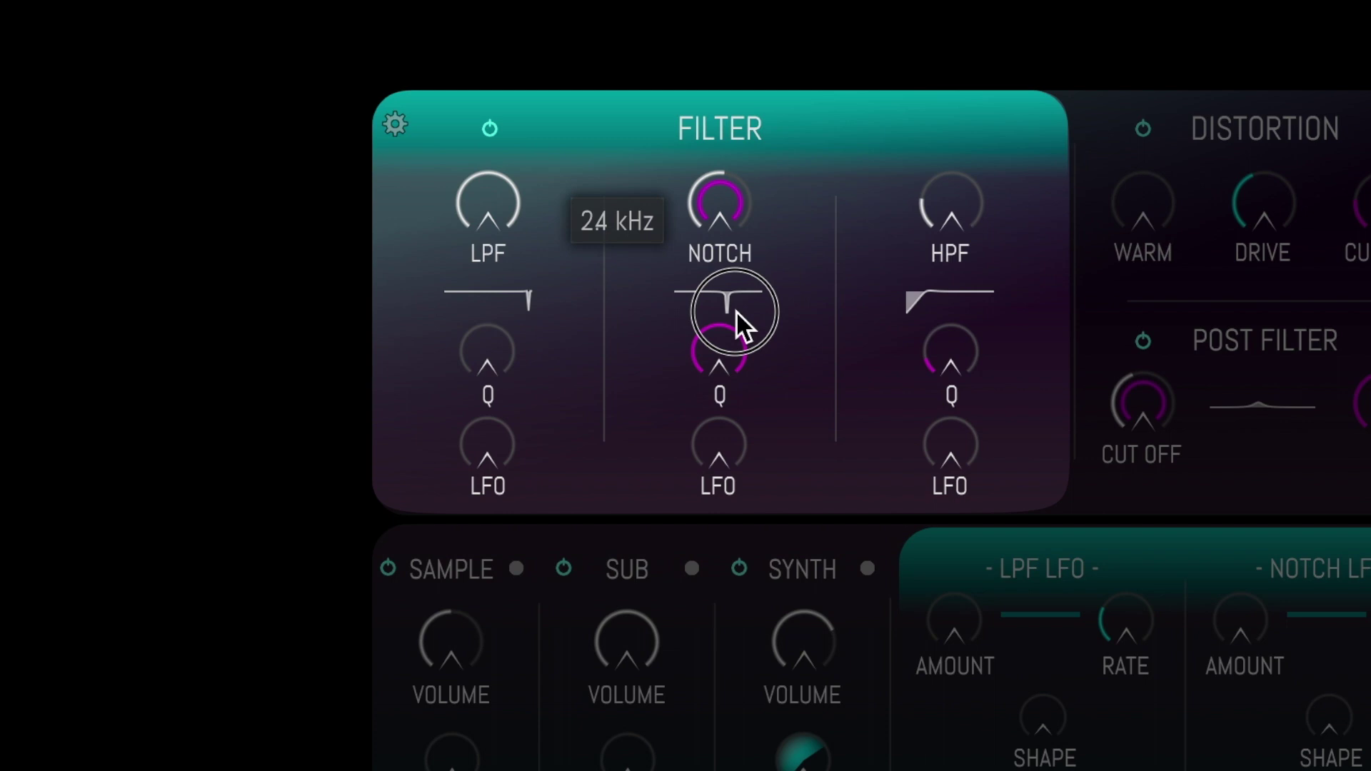
left_click_drag(955, 214, 978, 53)
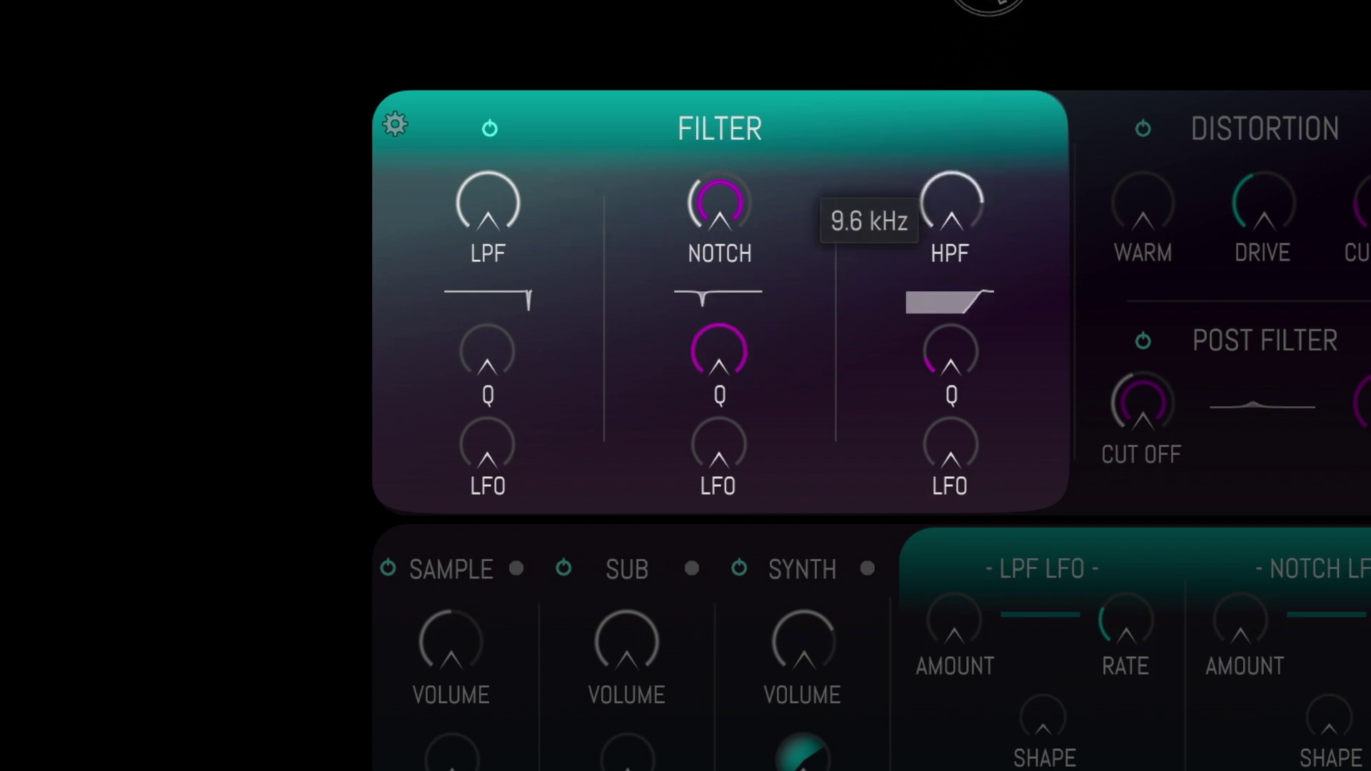
left_click_drag(988, 4, 941, 218)
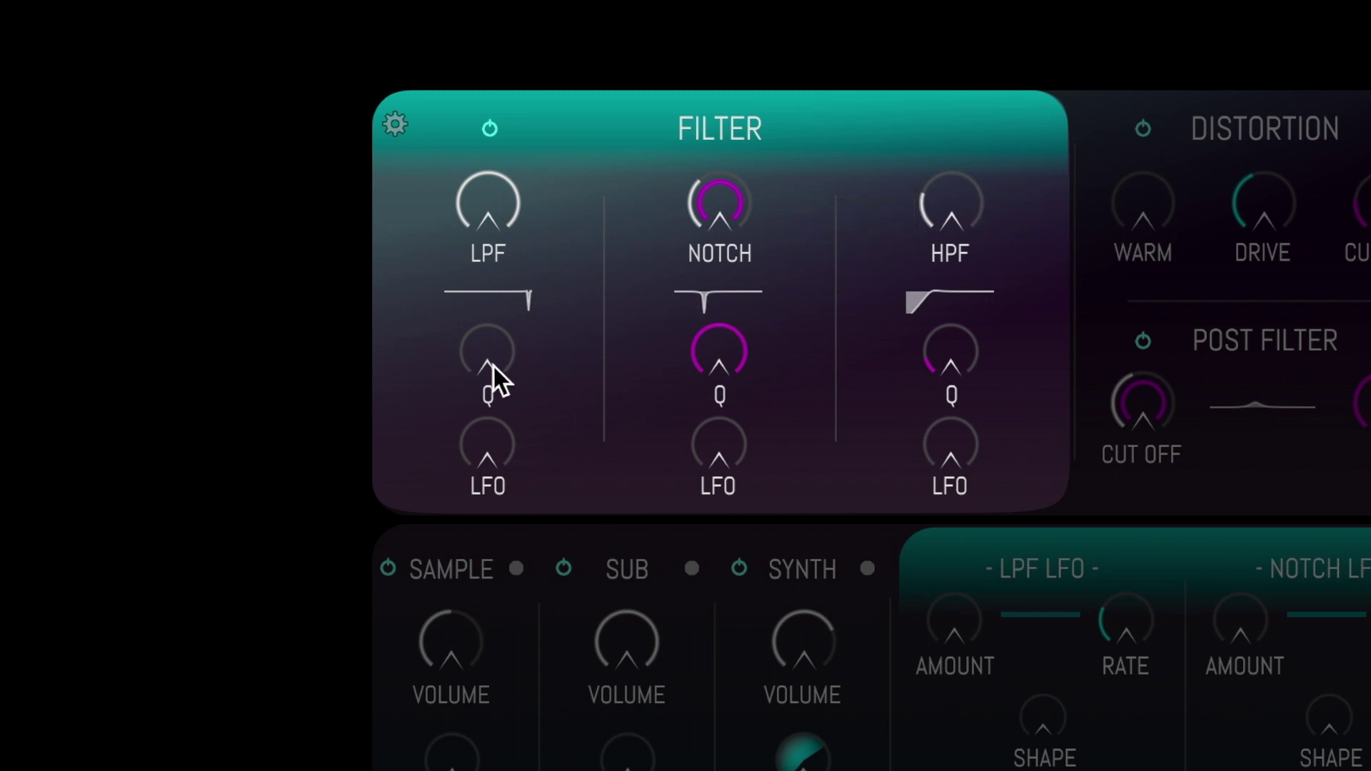
Raise the LPF resonance and turn the LPF LFO modulation up to full.
left_click_drag(492, 367, 519, 154)
left_click(479, 552)
left_click_drag(493, 486, 564, 85)
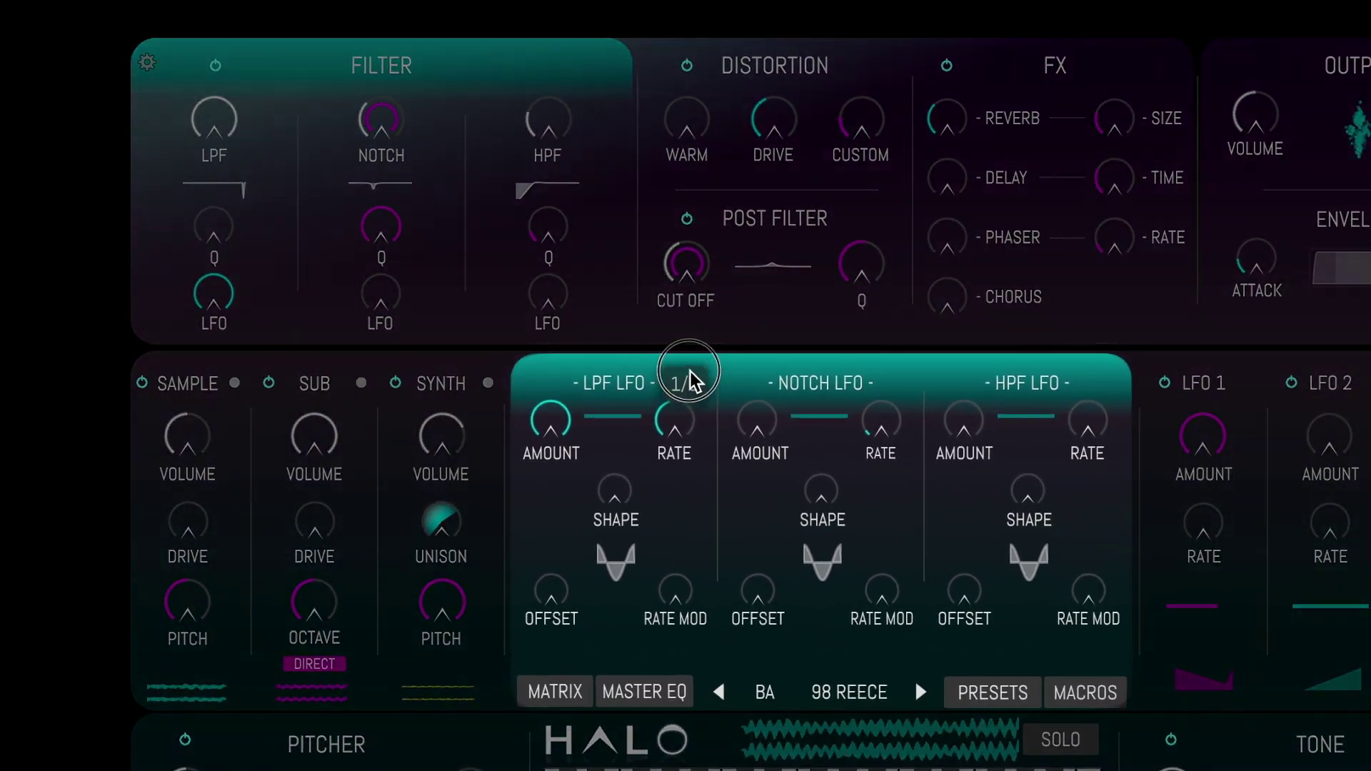
Raise the LPF LFO rate modulation to 0.72 and adjust its modulation amount.
left_click(761, 399)
left_click_drag(675, 561, 691, 433)
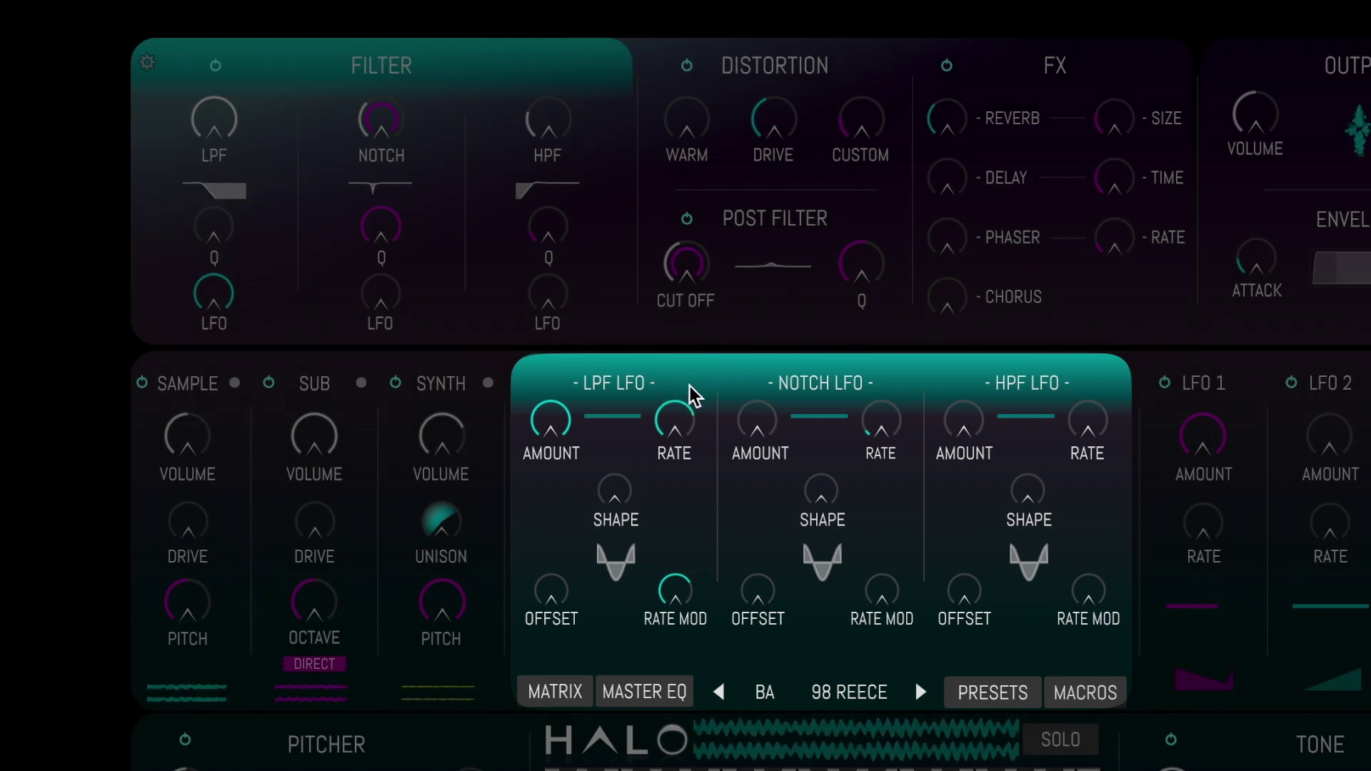
left_click_drag(229, 309, 227, 411)
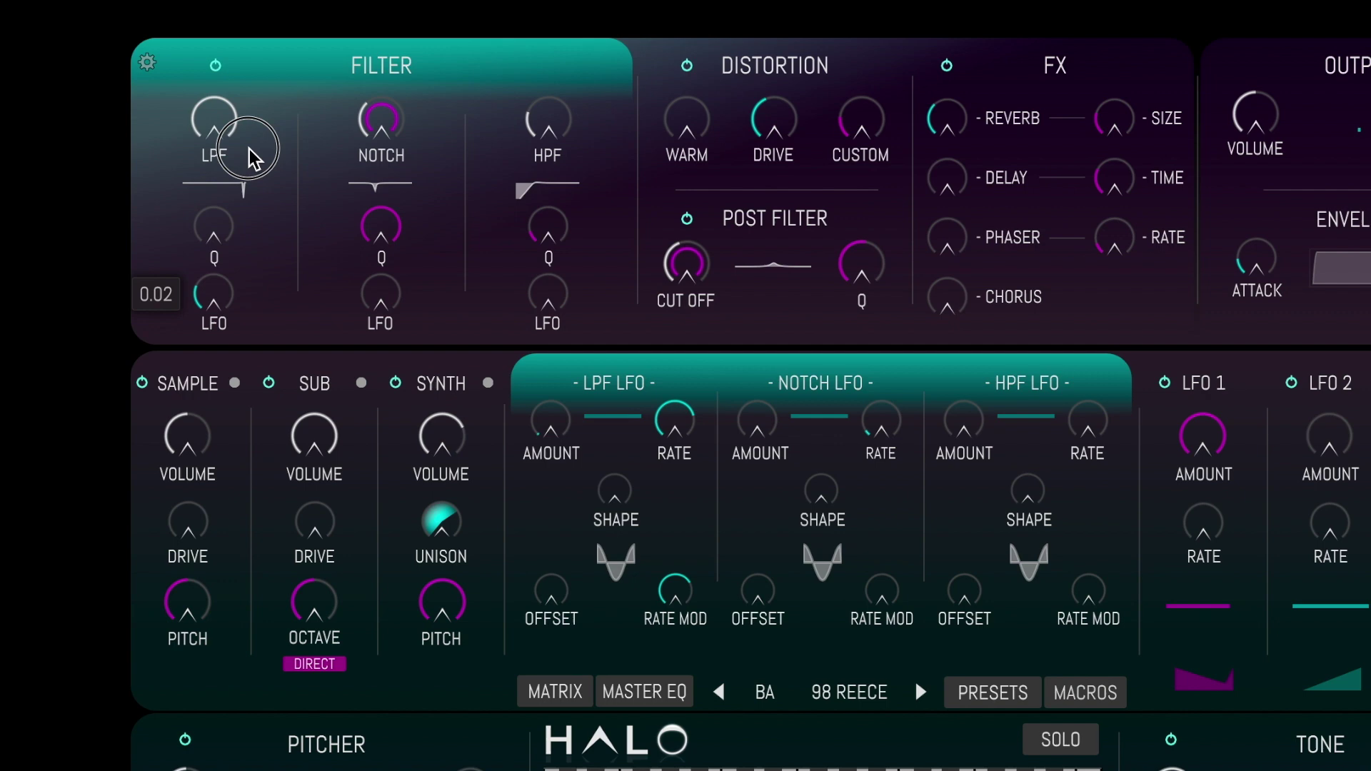
Turn up the LPF, notch and HPF LFO amounts and slow the LPF LFO rate to 1/8.
left_click_drag(248, 154, 422, 229)
left_click_drag(422, 122, 550, 229)
left_click_drag(585, 122, 474, 204)
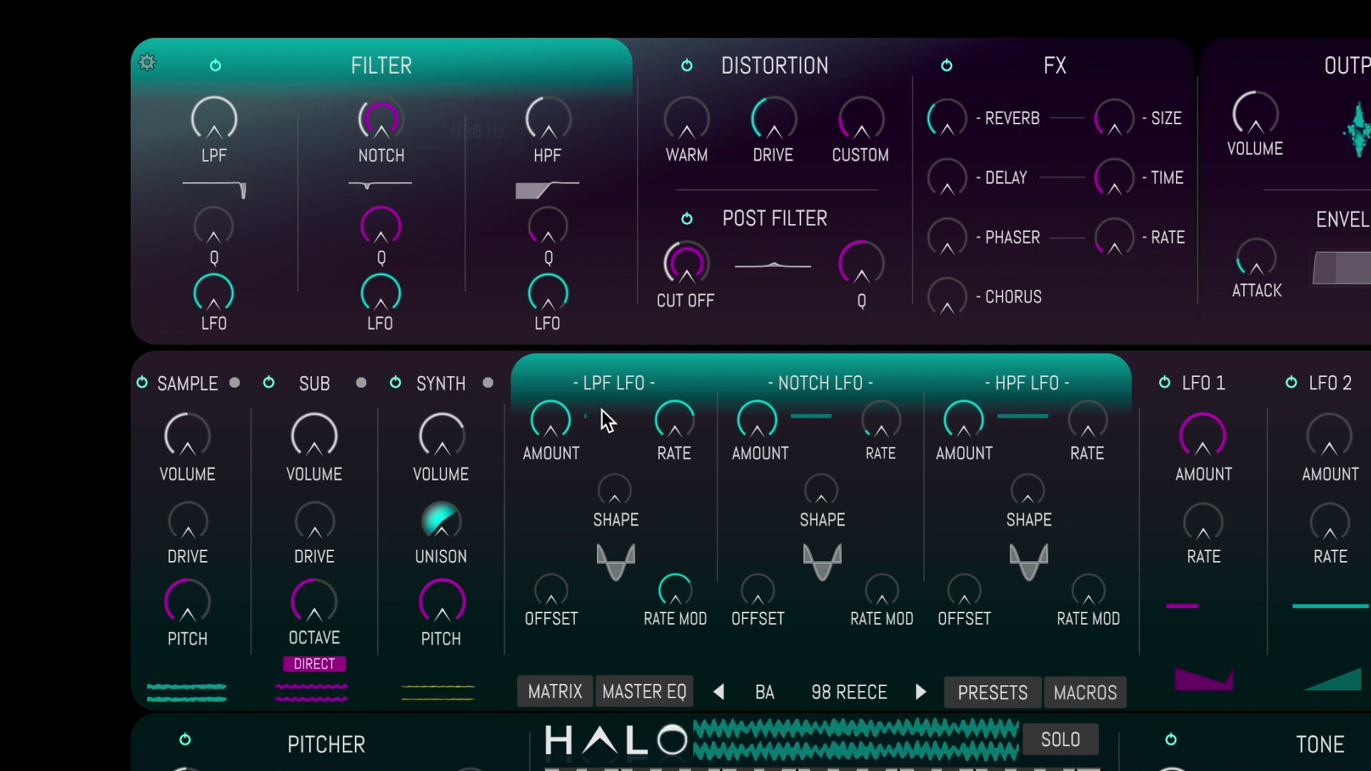
left_click_drag(674, 425, 666, 526)
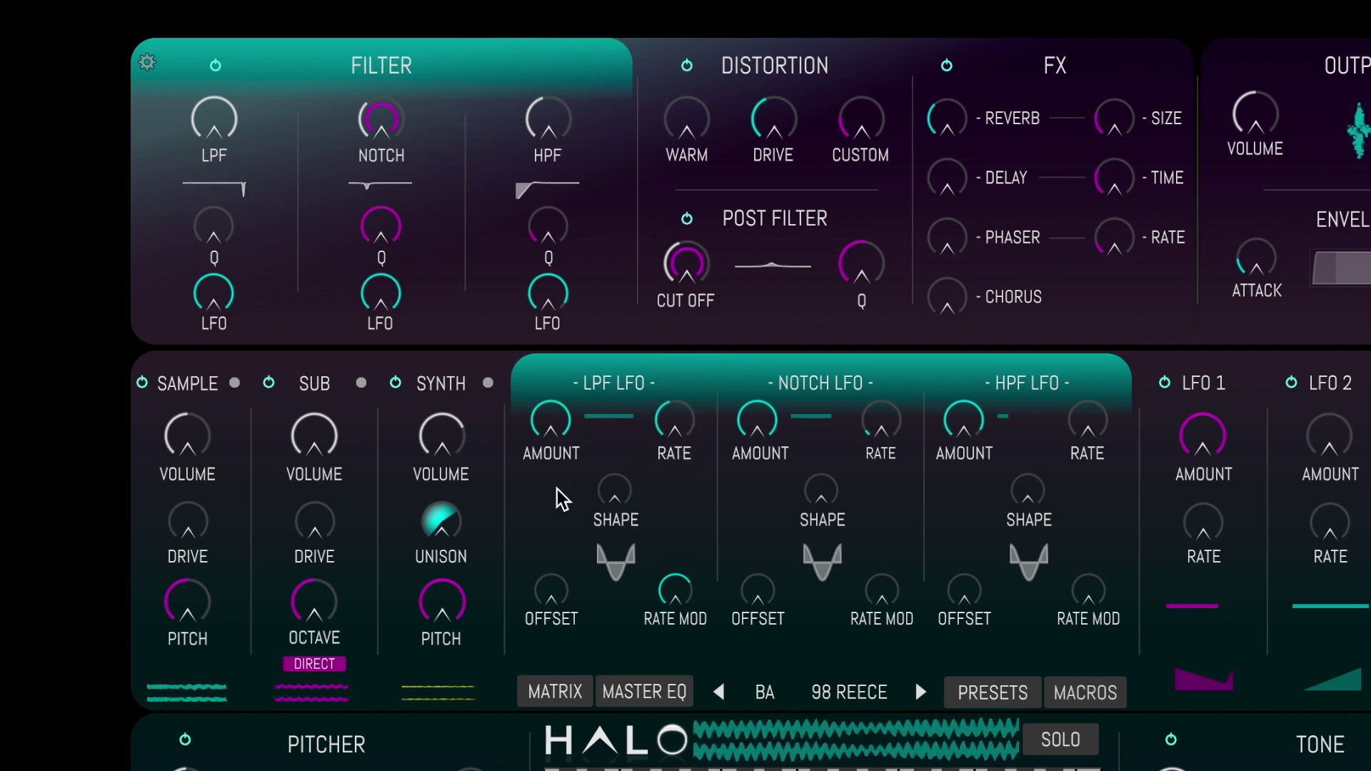
Reset the LPF LFO amount, try the warm and drive distortions, then max the custom distortion.
double_click(215, 300)
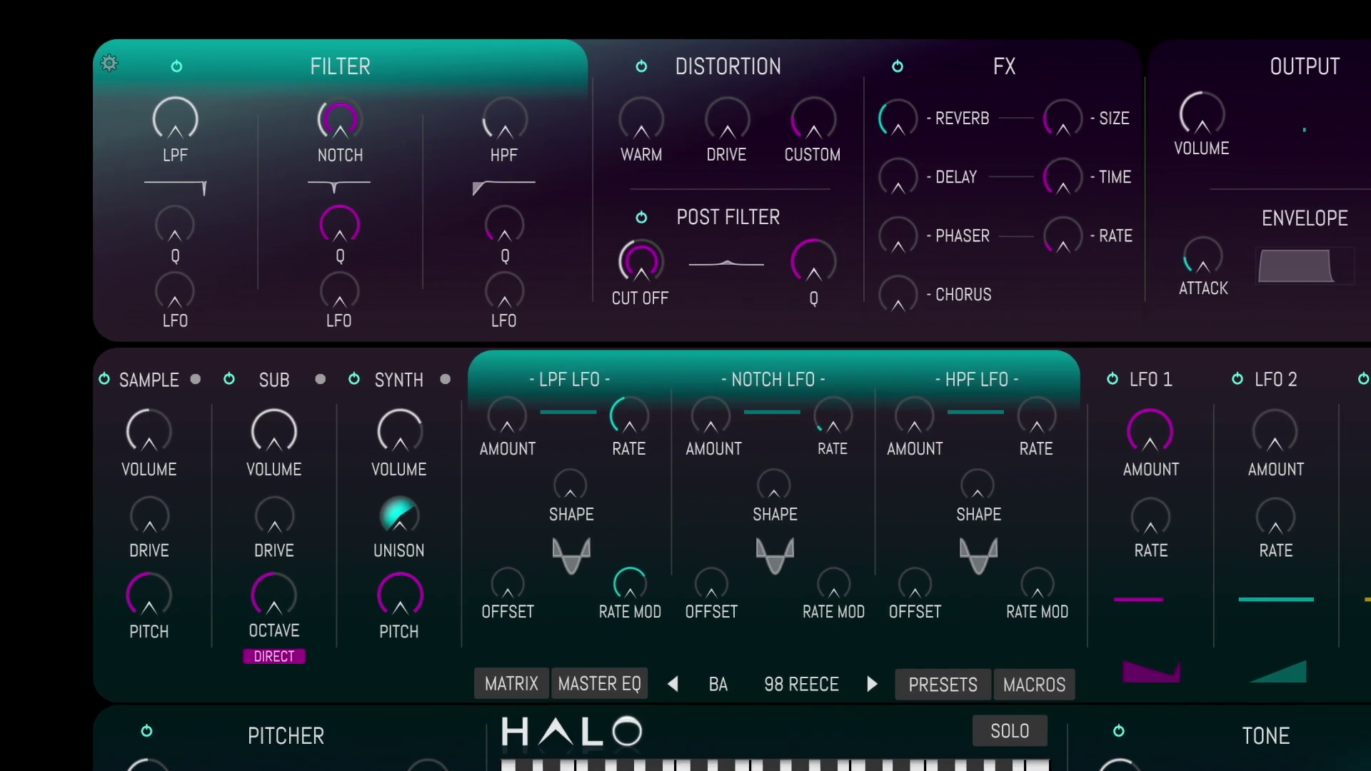
left_click(818, 78)
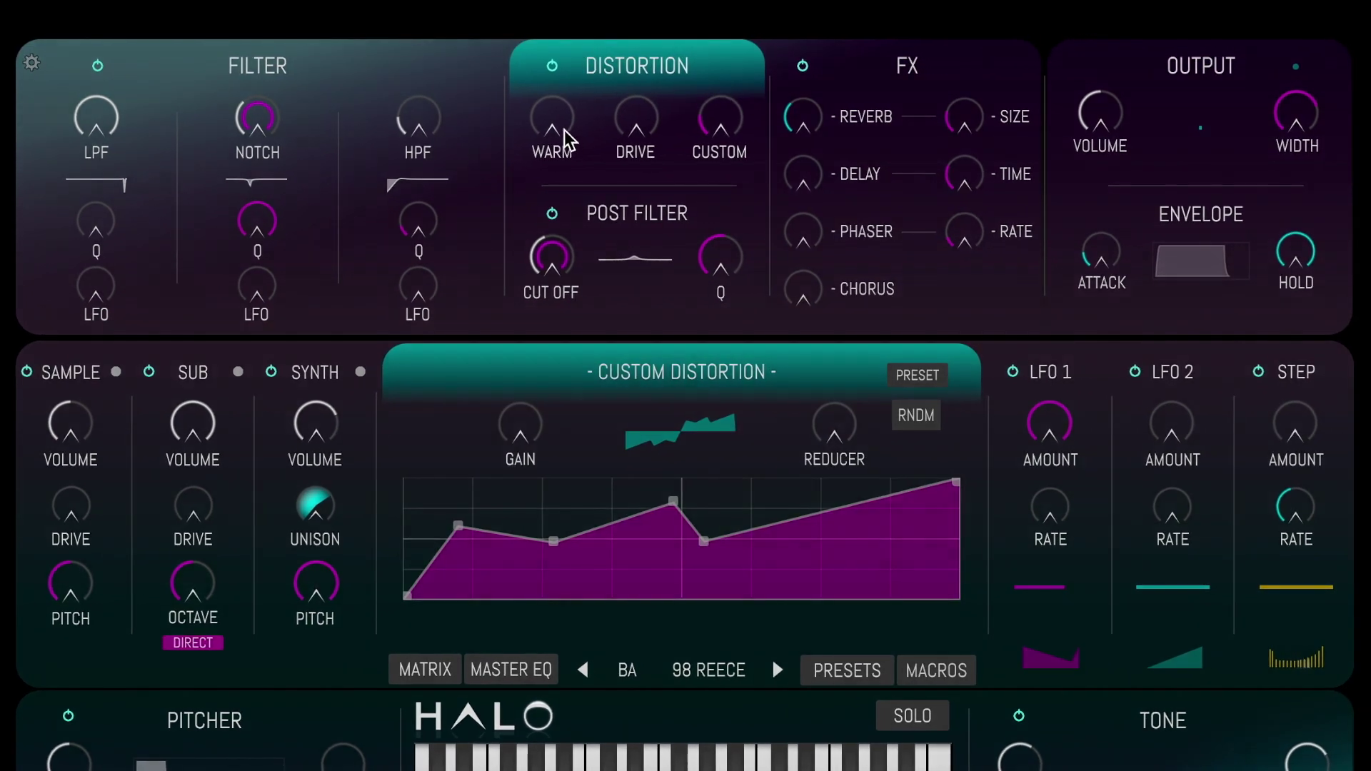
left_click_drag(560, 138, 560, 72)
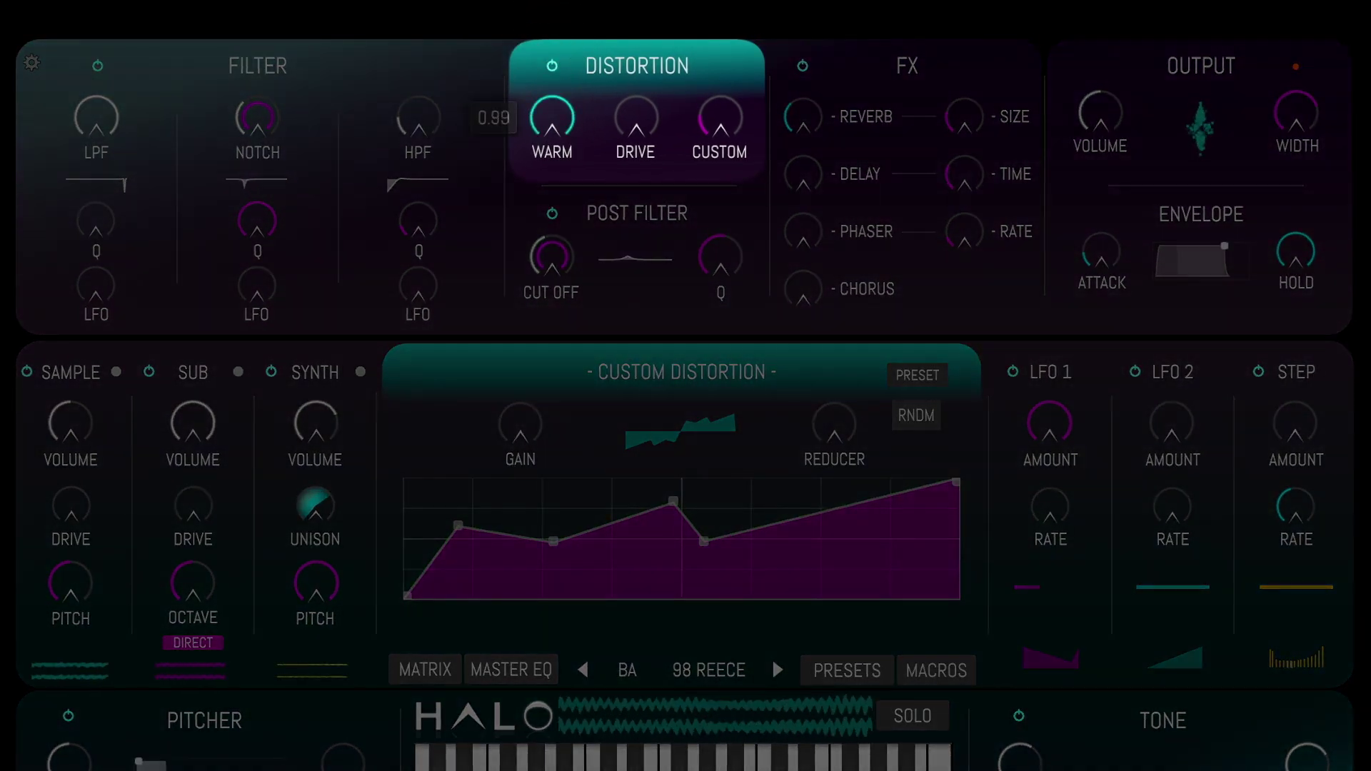
double_click(551, 122)
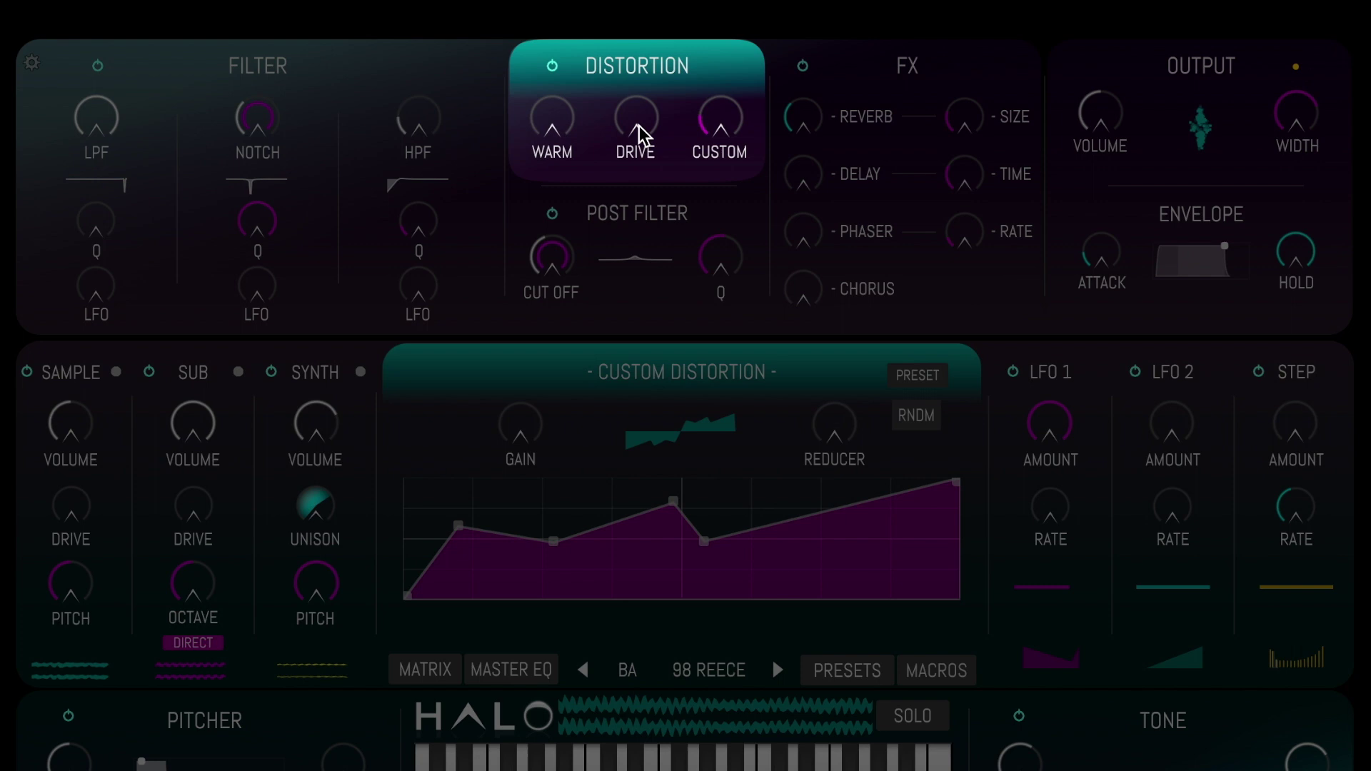
left_click_drag(641, 136, 650, 257)
left_click_drag(734, 129, 734, 74)
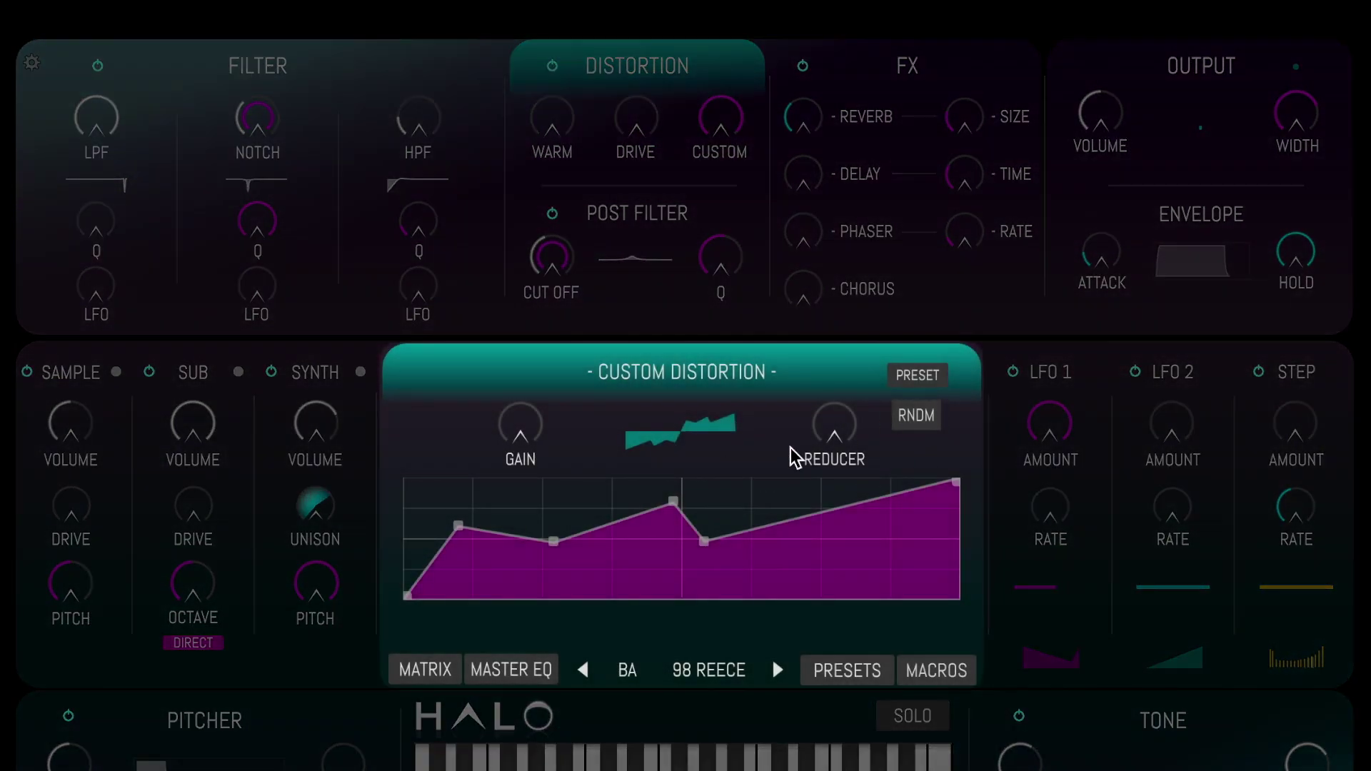
Reshape the custom distortion curve by moving, adding and removing nodes to form dips.
left_click_drag(552, 541, 486, 584)
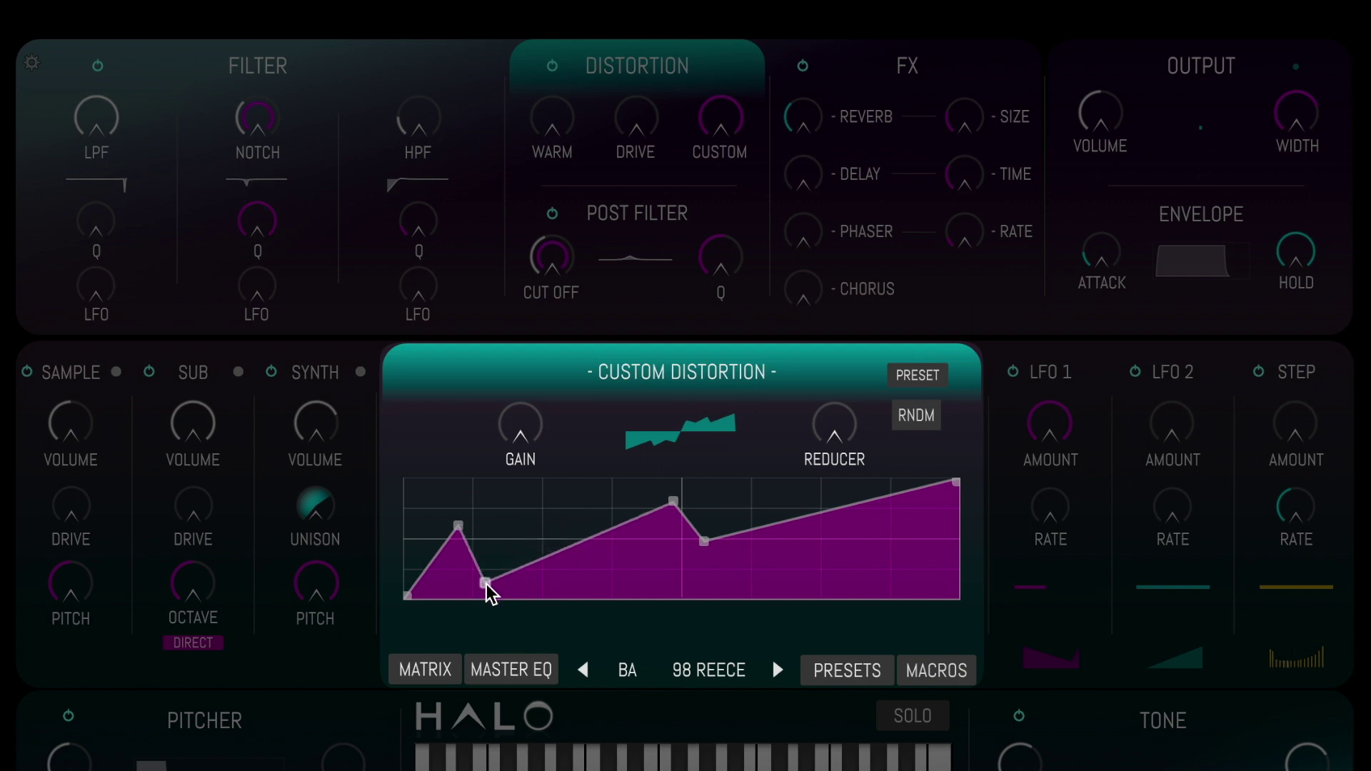
left_click(530, 494)
left_click_drag(556, 543, 563, 572)
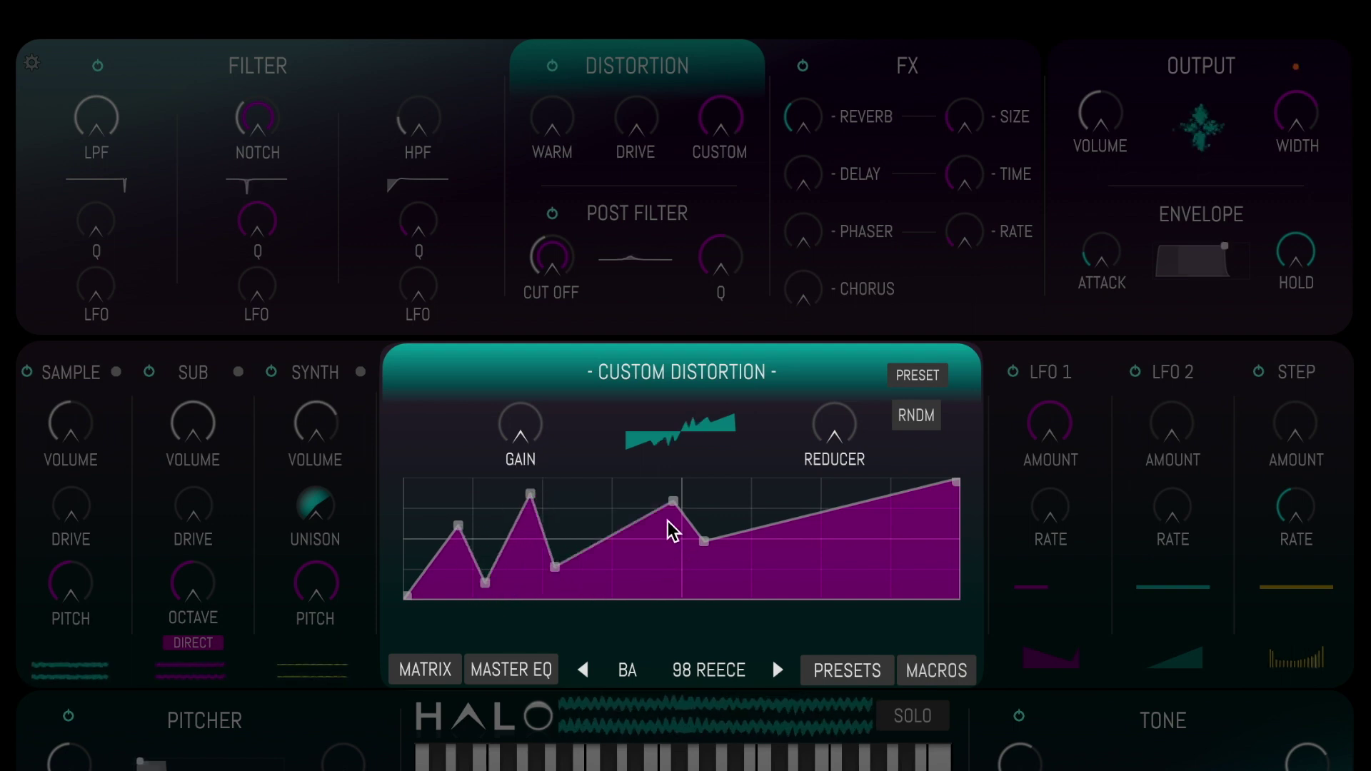
double_click(673, 503)
double_click(704, 541)
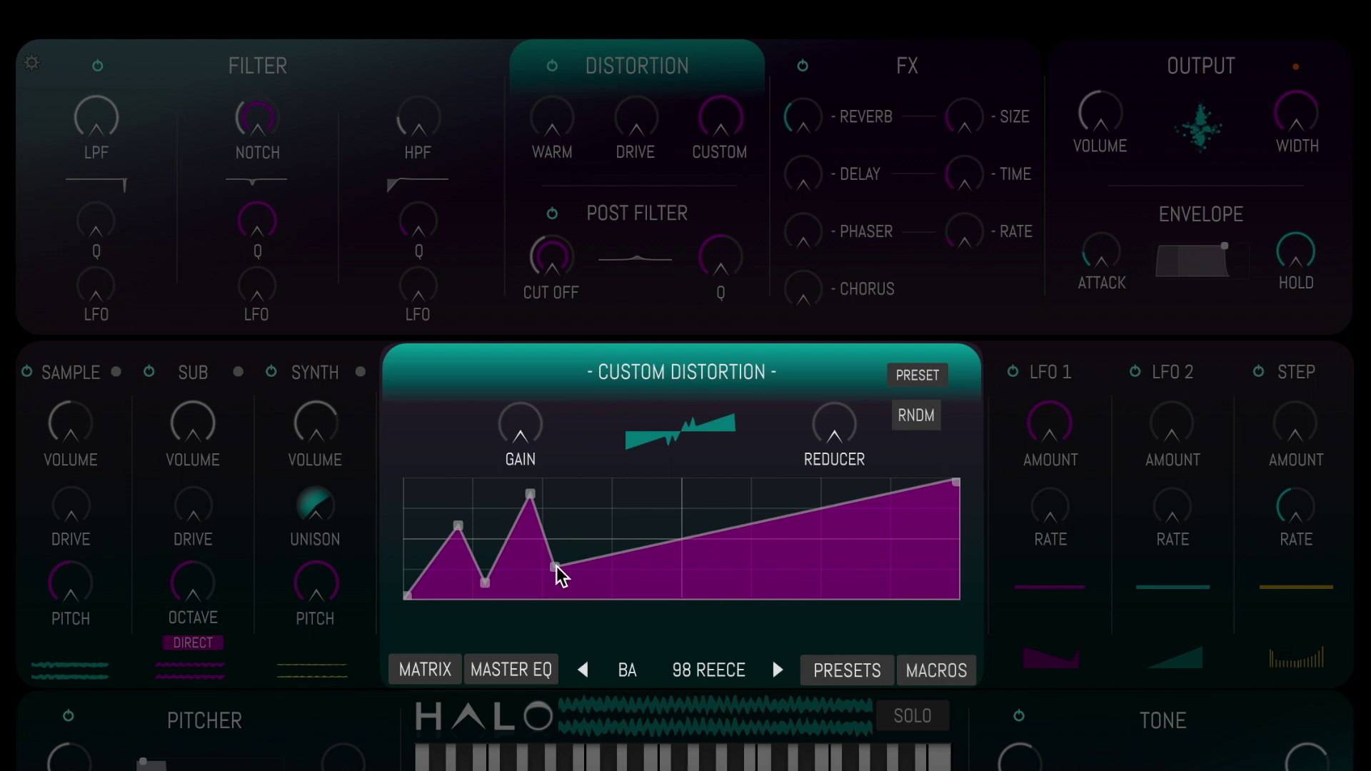
left_click_drag(556, 569, 619, 487)
Add five nodes across the curve's right section to create jagged peaks and valleys.
left_click(667, 580)
left_click(704, 526)
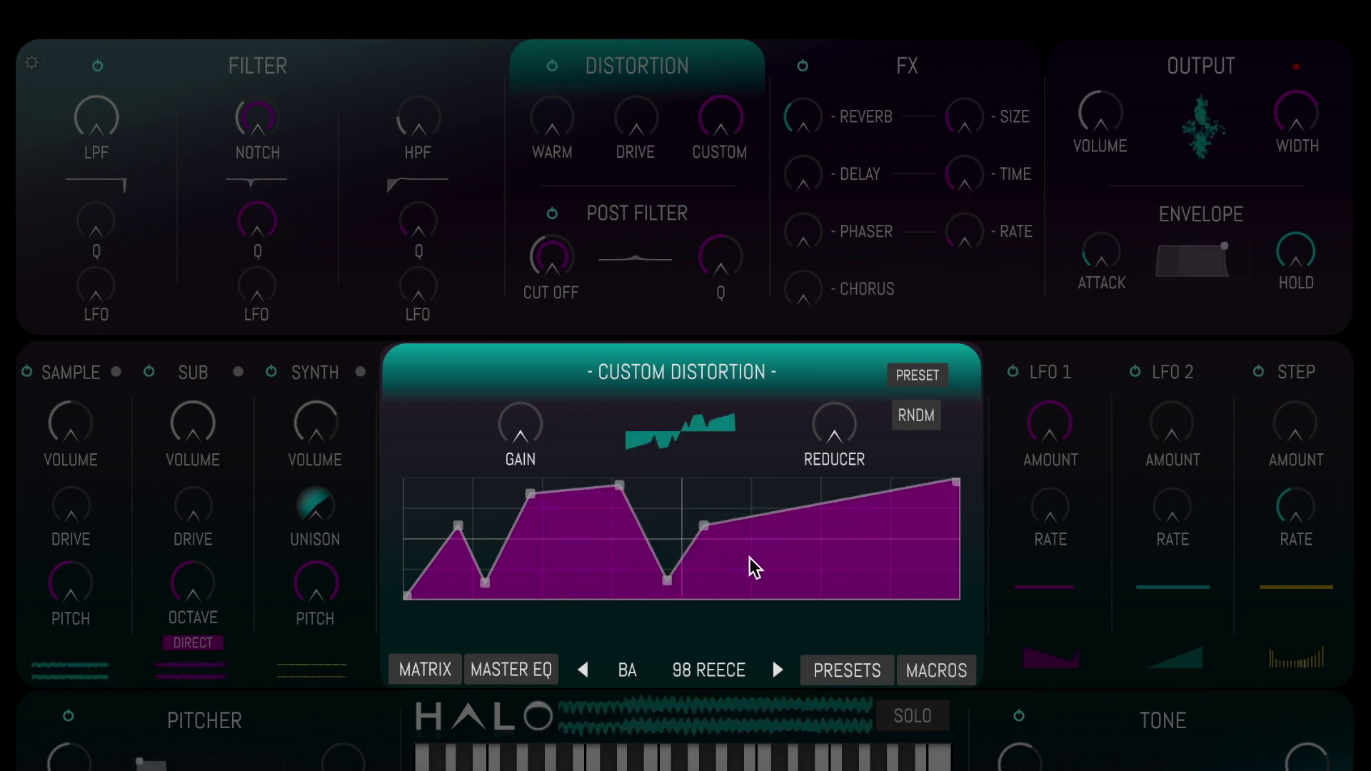
left_click(751, 558)
left_click(824, 506)
left_click(865, 535)
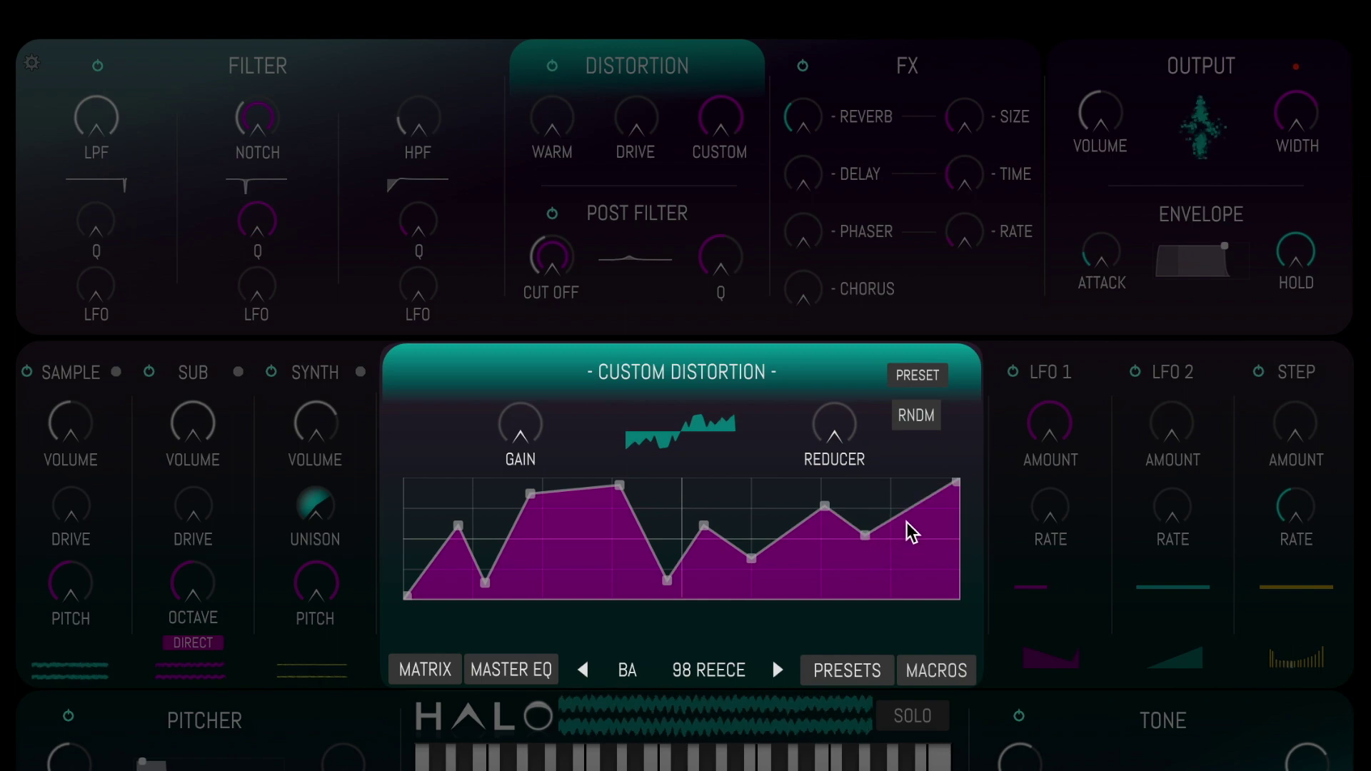
Audition the FIZZ, DIRTY, STARS, JAR and GRUNGE distortion presets.
left_click(928, 385)
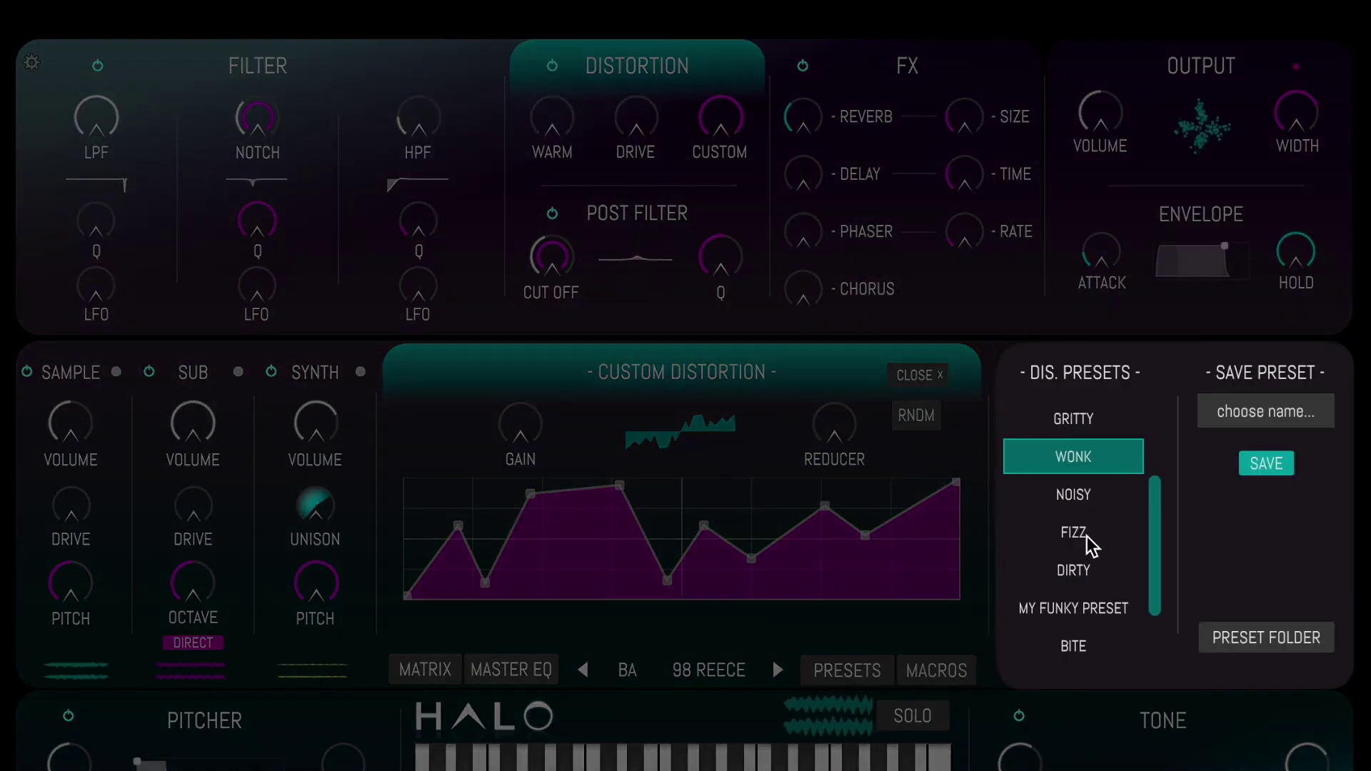
left_click(1087, 535)
left_click(1096, 574)
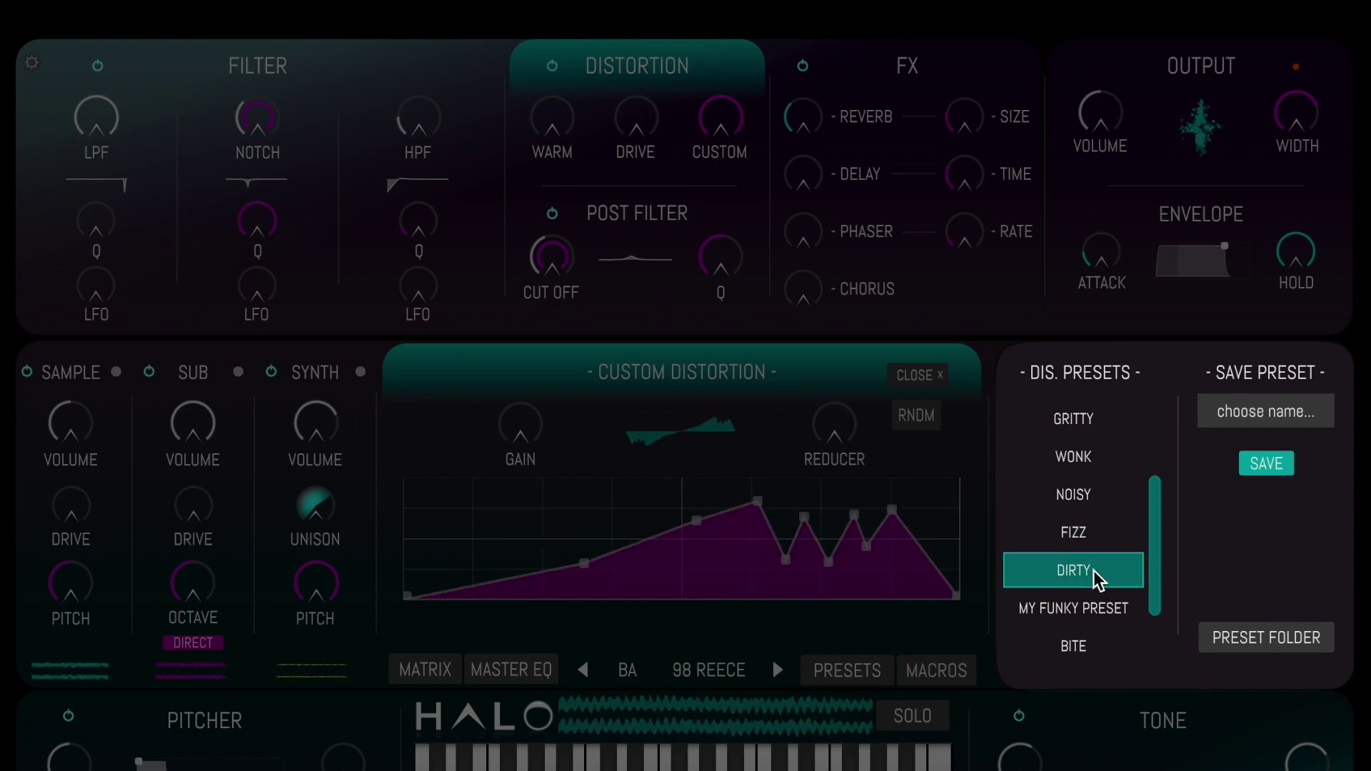
scroll(1107, 529, "up", 3)
left_click(1073, 458)
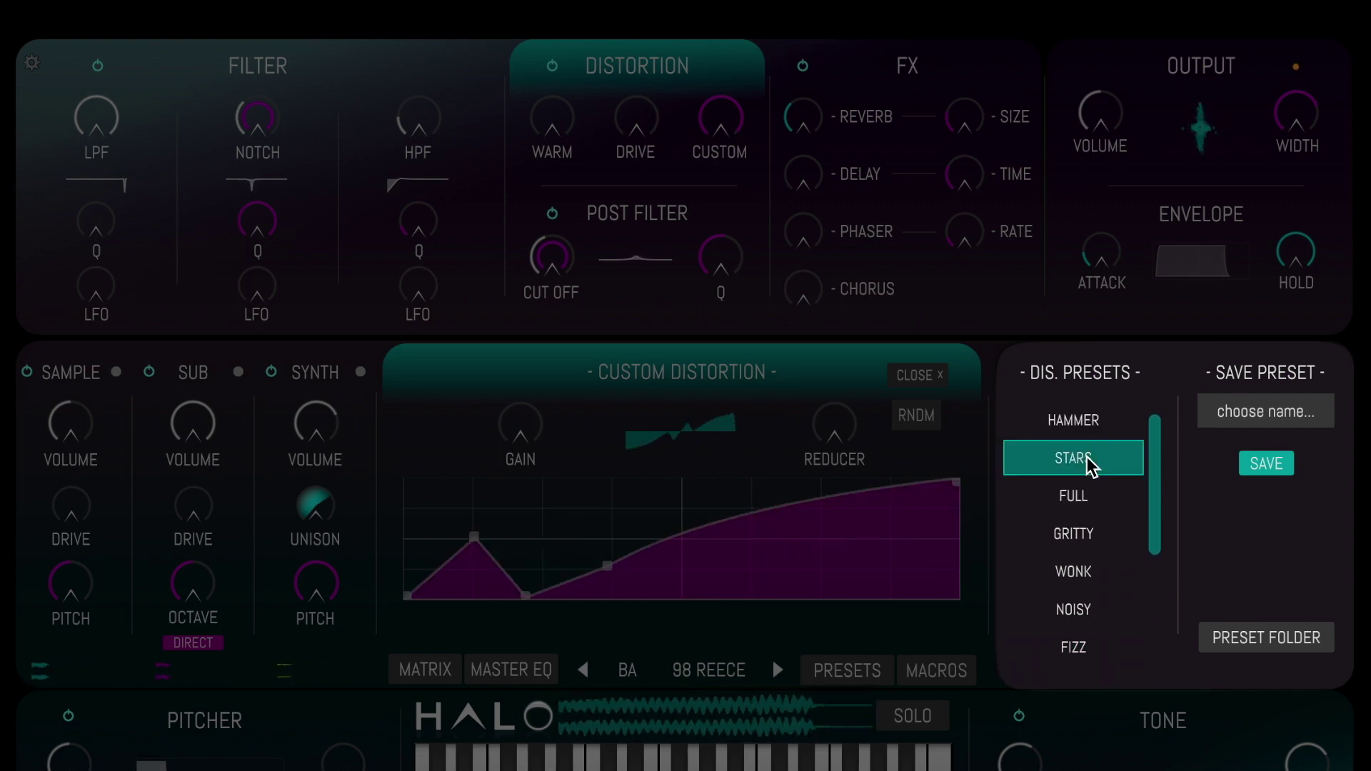
scroll(1092, 501, "down", 5)
left_click(1104, 587)
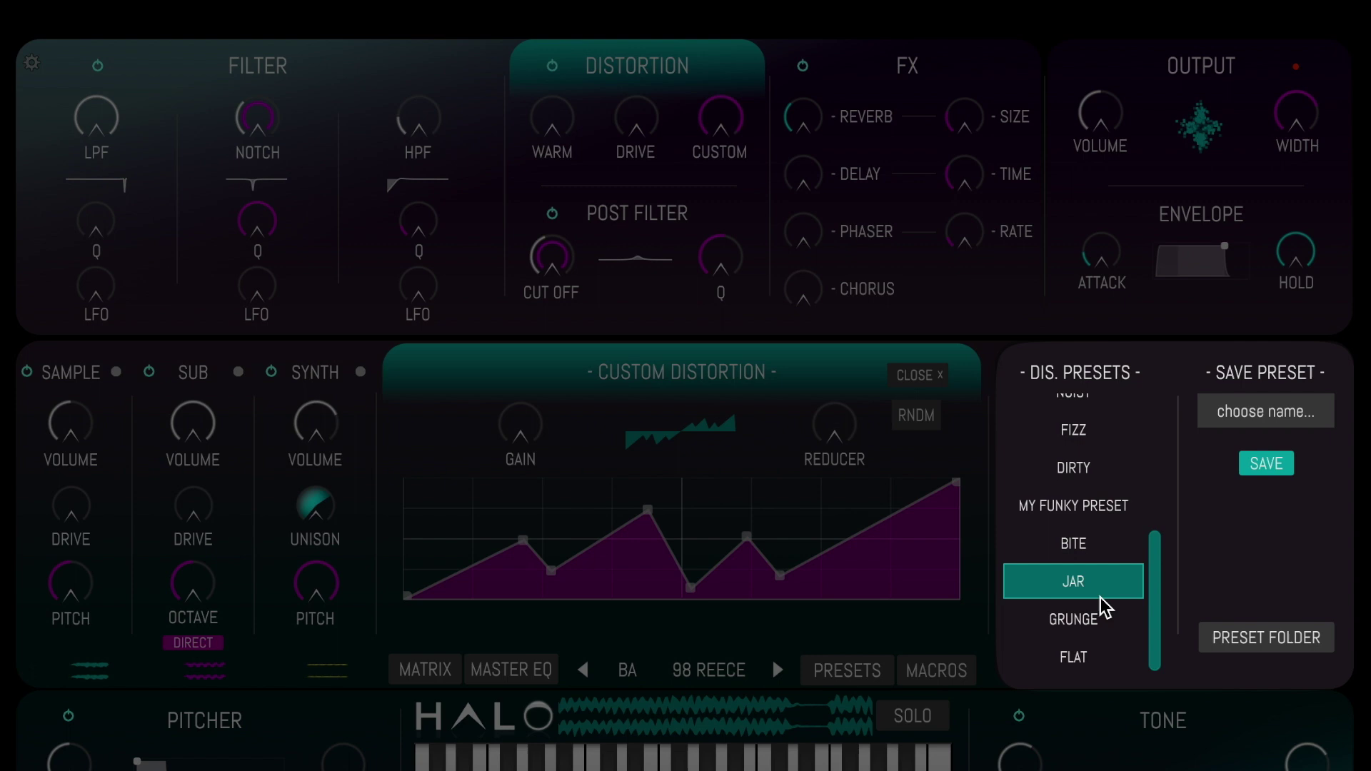
left_click(1103, 624)
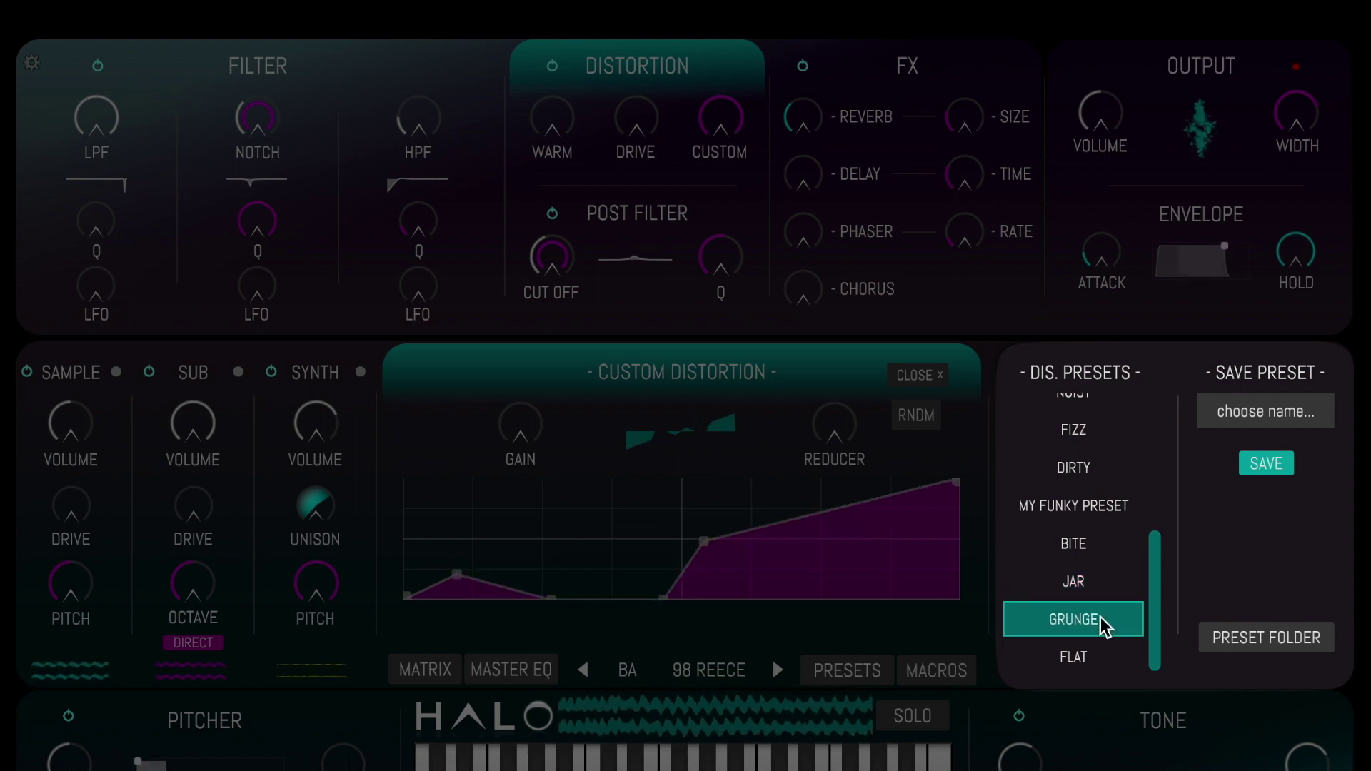
Save the current distortion curve as a preset and close the presets list.
left_click(1279, 413)
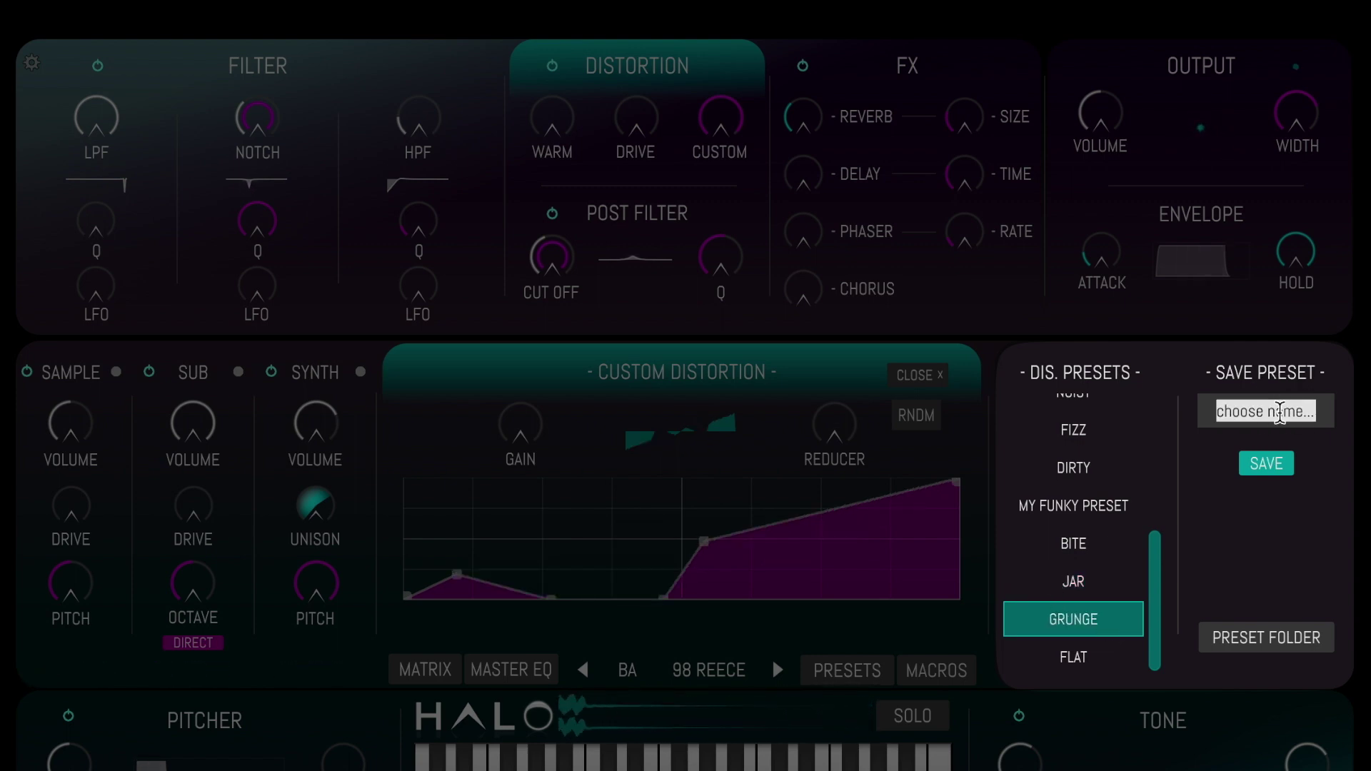
left_click(1267, 465)
left_click(1304, 561)
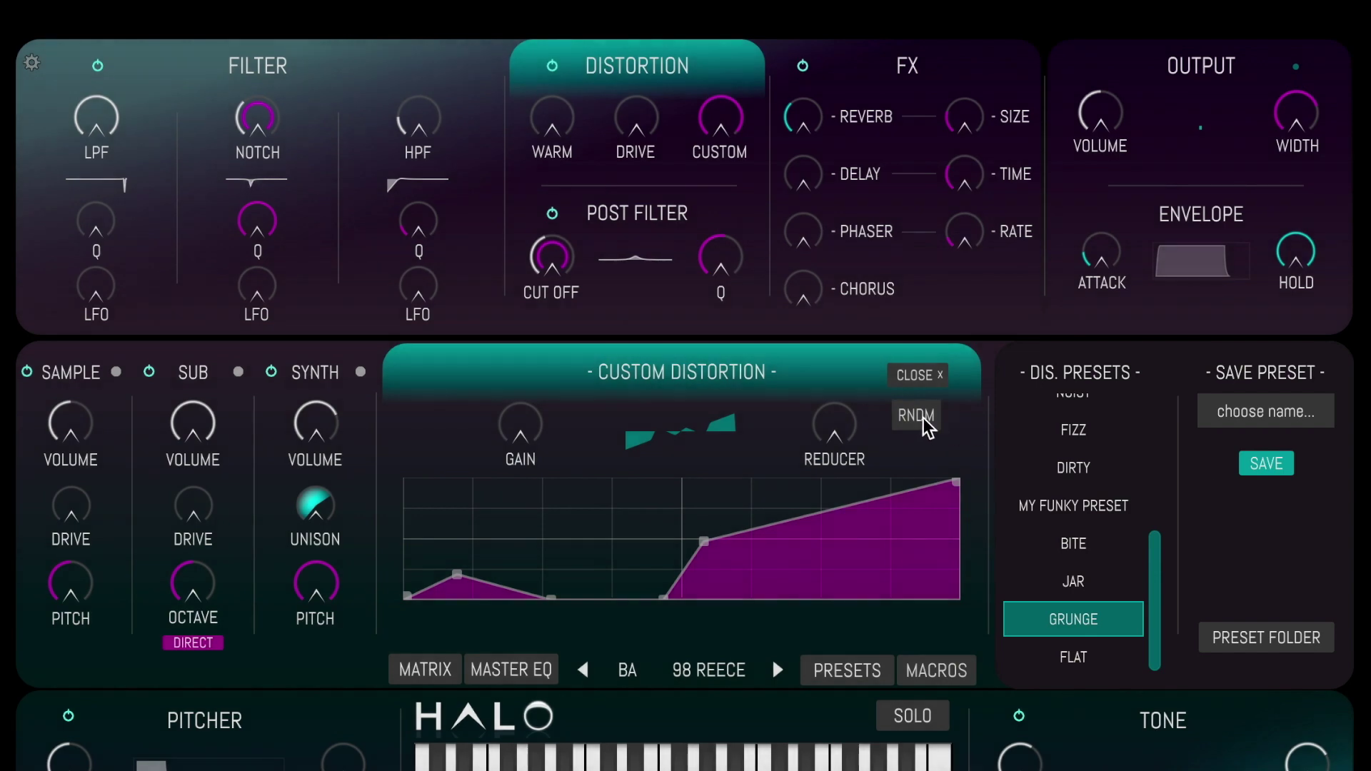
left_click(934, 379)
Randomise the custom distortion curve repeatedly, then reset the custom amount to zero.
left_click(925, 420)
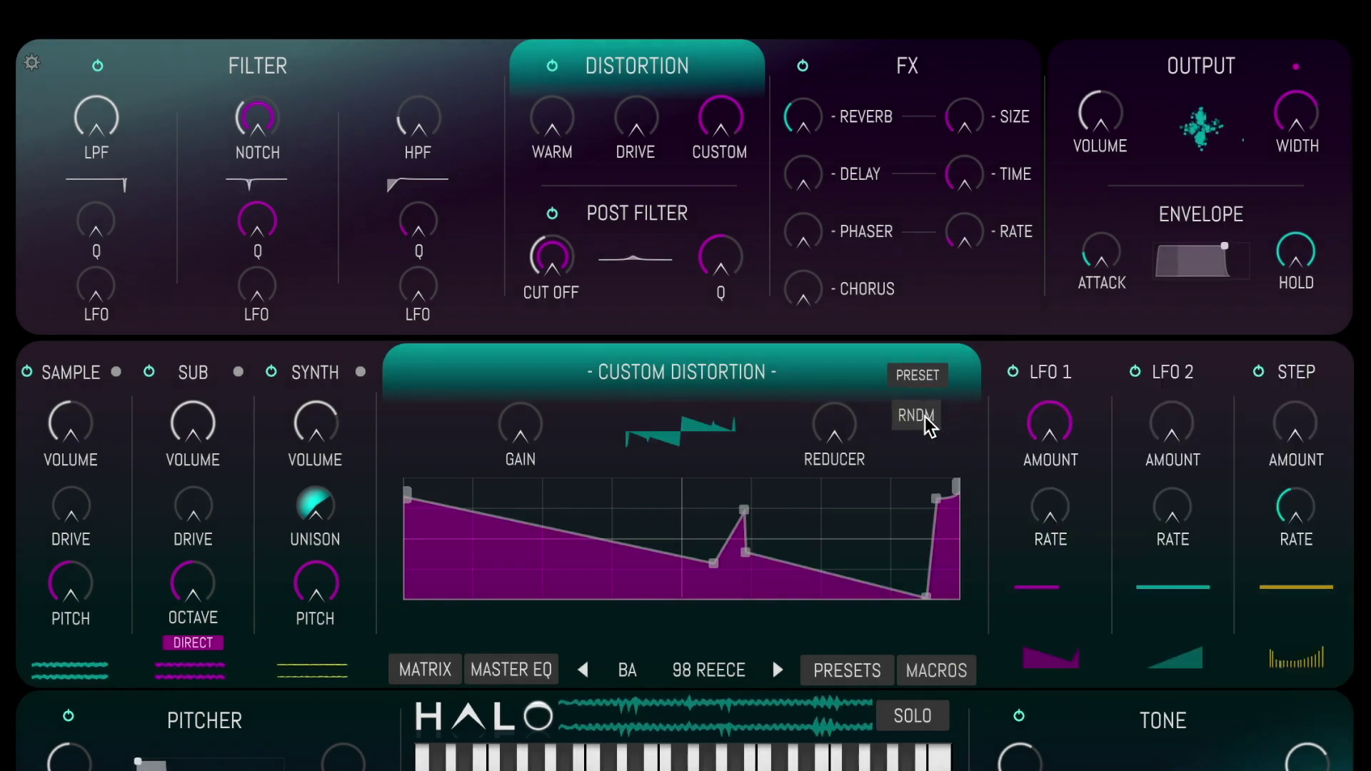
left_click(916, 415)
left_click(916, 416)
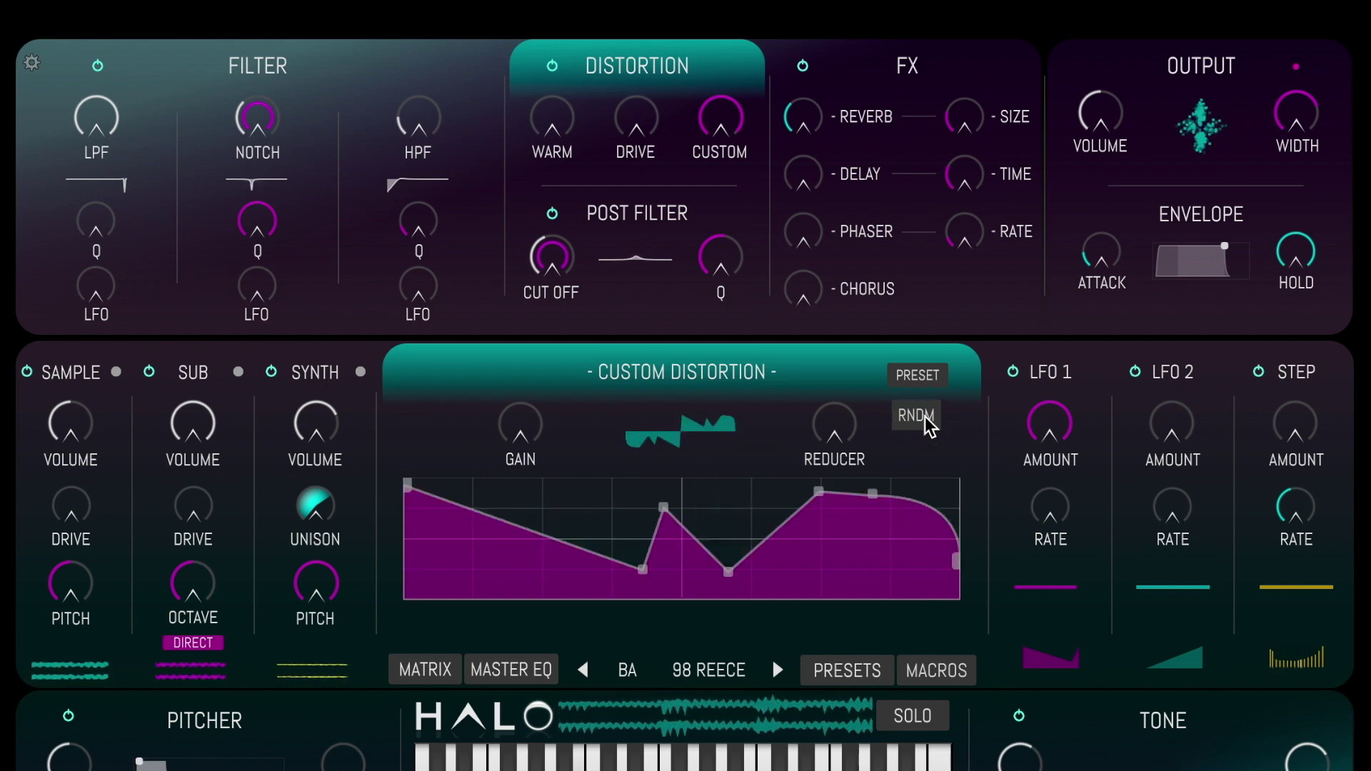
left_click(924, 417)
left_click(924, 417)
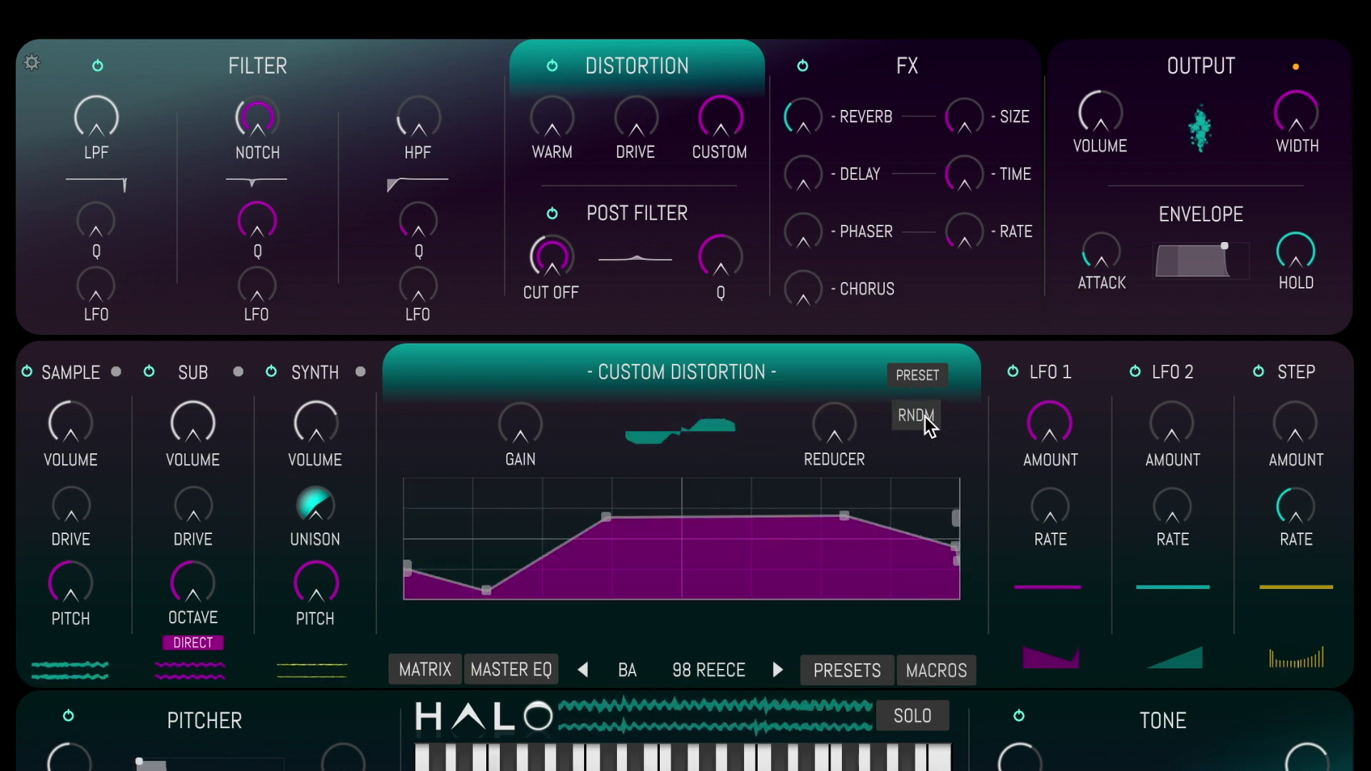
left_click(924, 419)
left_click(924, 418)
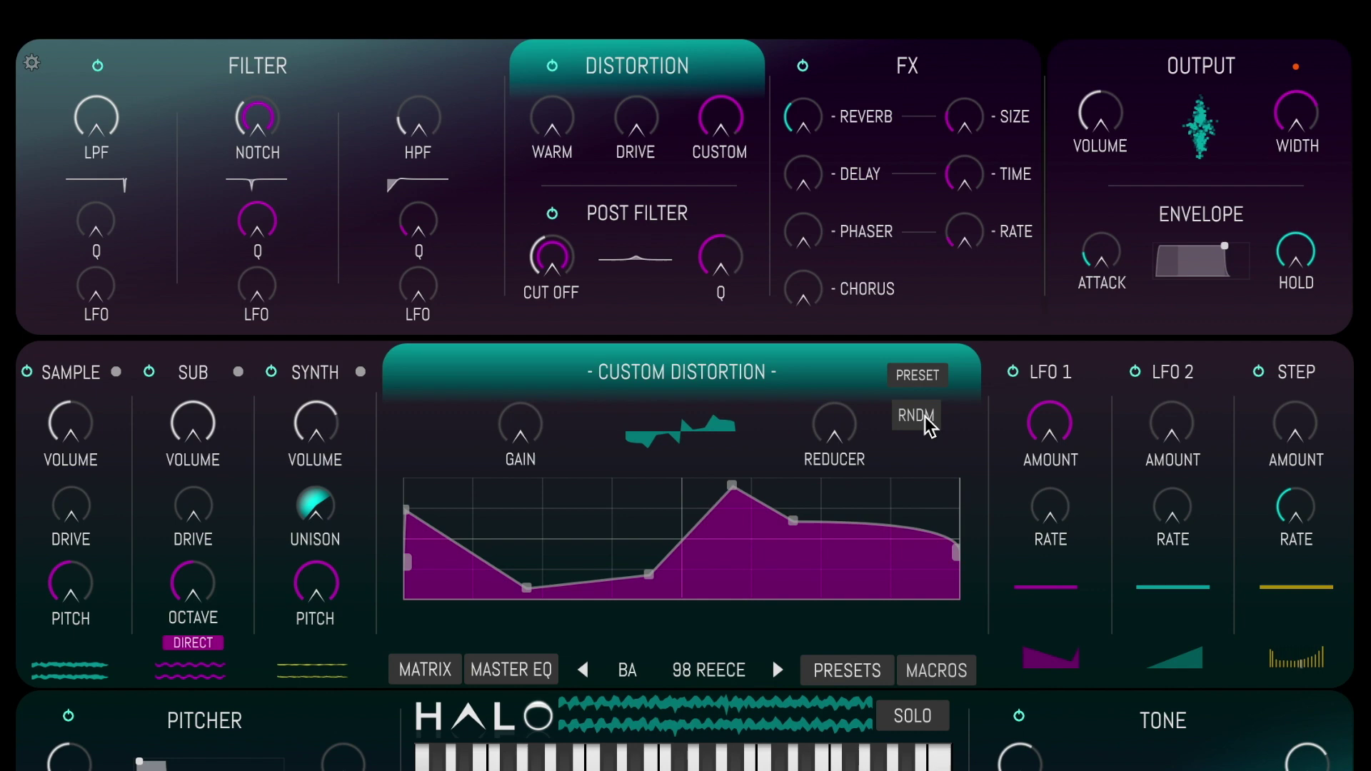
left_click(924, 418)
left_click(924, 418)
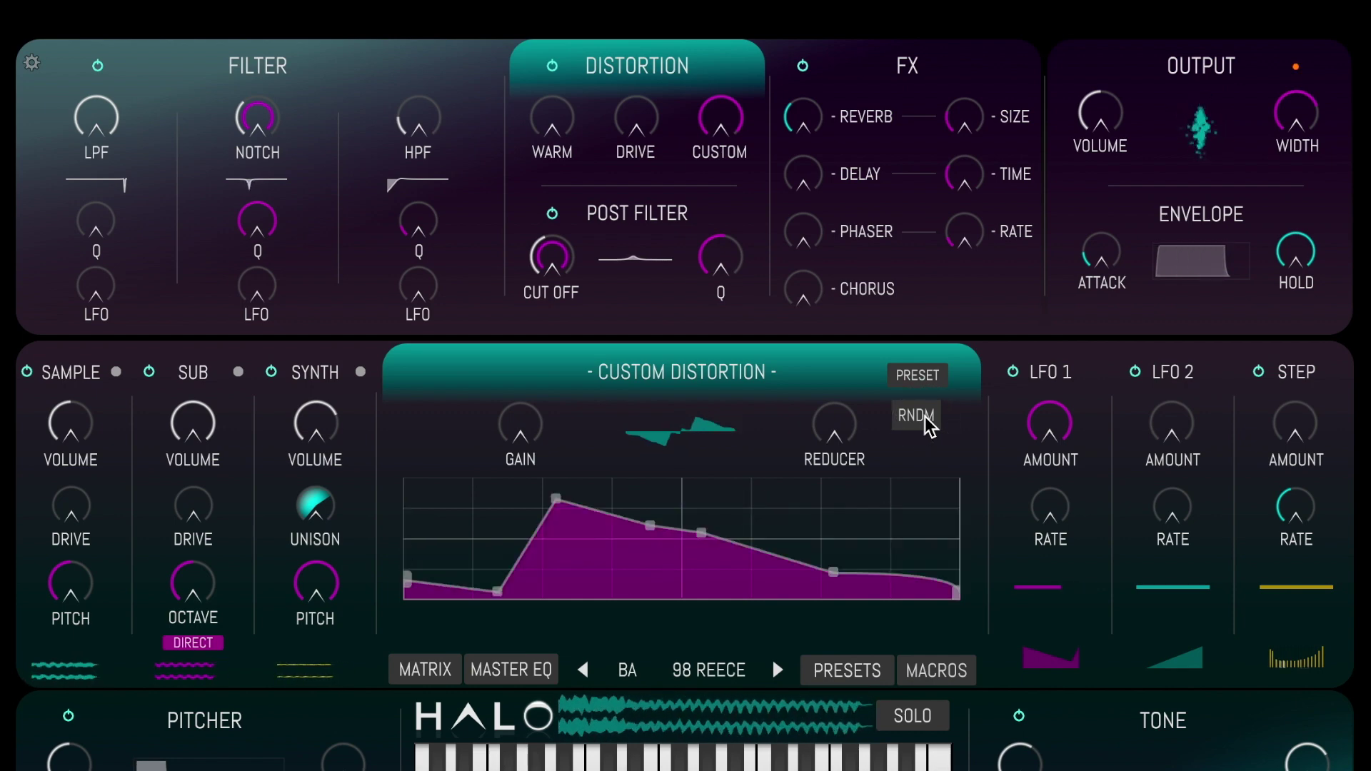
double_click(720, 122)
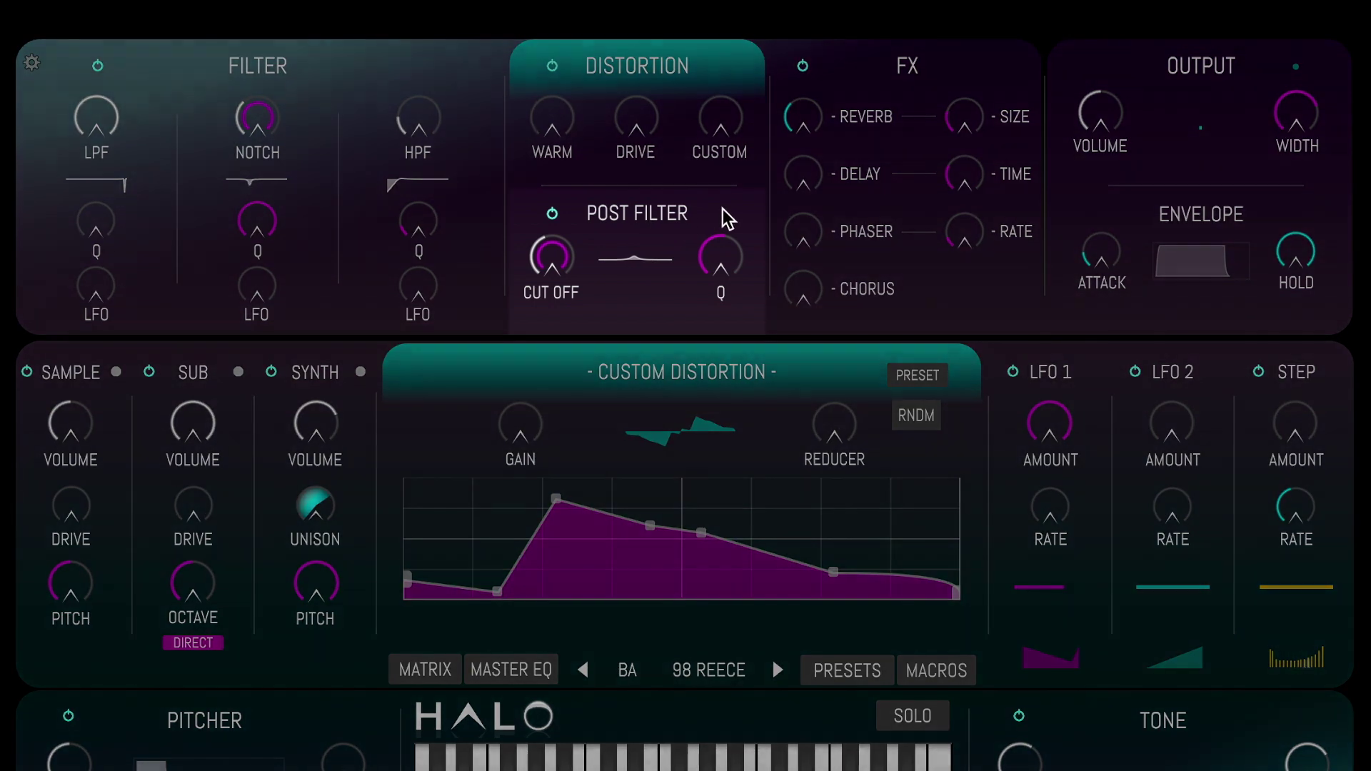
Try the post filter as low-pass near 1.1 kHz, then as high-pass with a cutoff sweep.
left_click(723, 211)
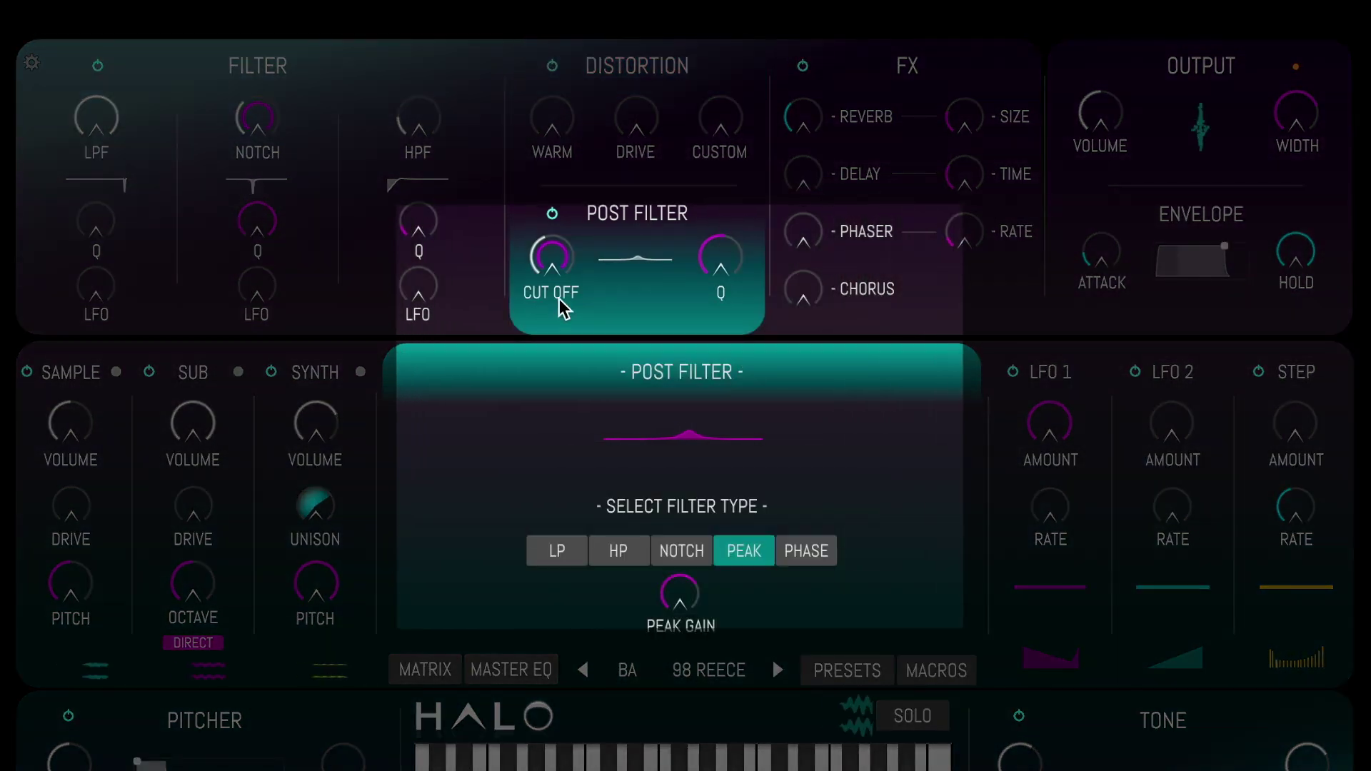
left_click(557, 553)
left_click_drag(552, 258, 633, 565)
left_click(619, 552)
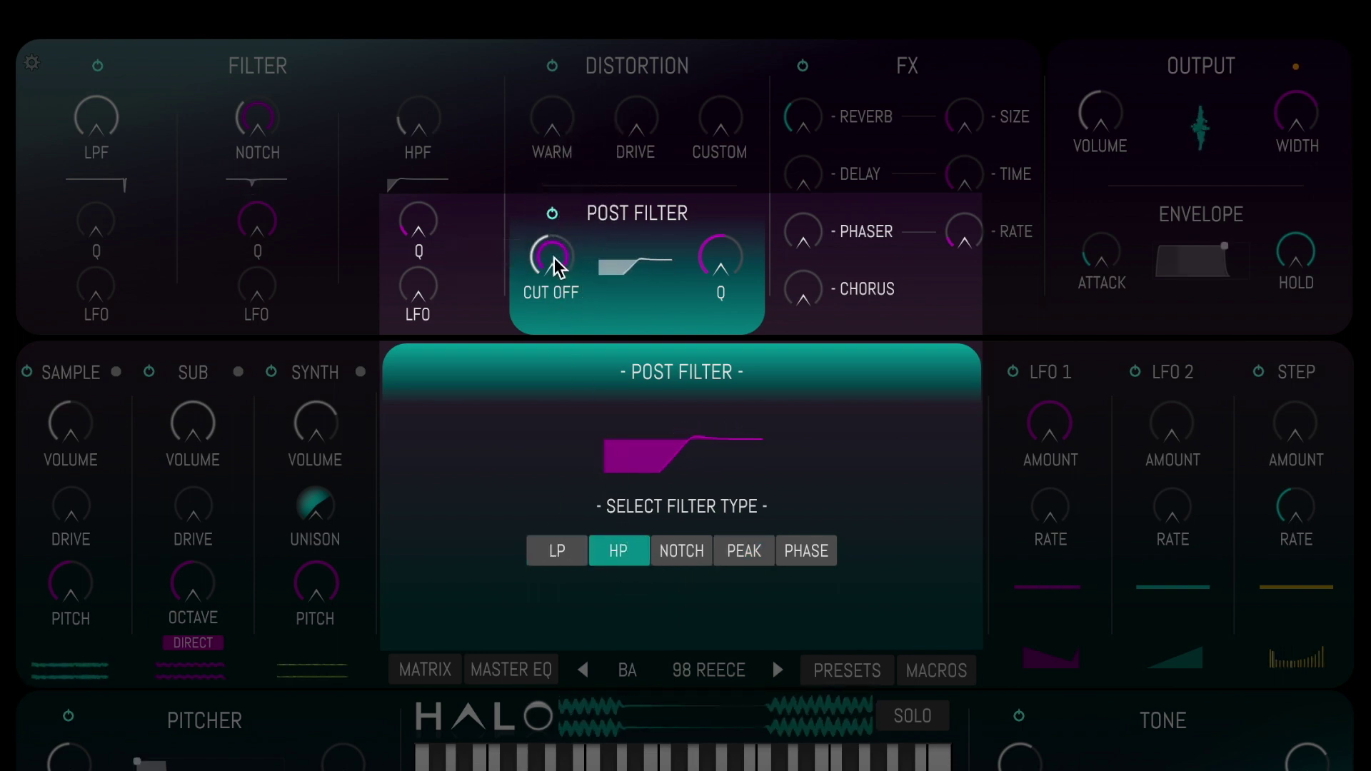
left_click_drag(551, 257, 694, 554)
Try the notch type near 10.1 kHz, then peak around 2.0 kHz with adjusted gain.
left_click(692, 552)
left_click_drag(582, 296, 667, 437)
left_click(744, 552)
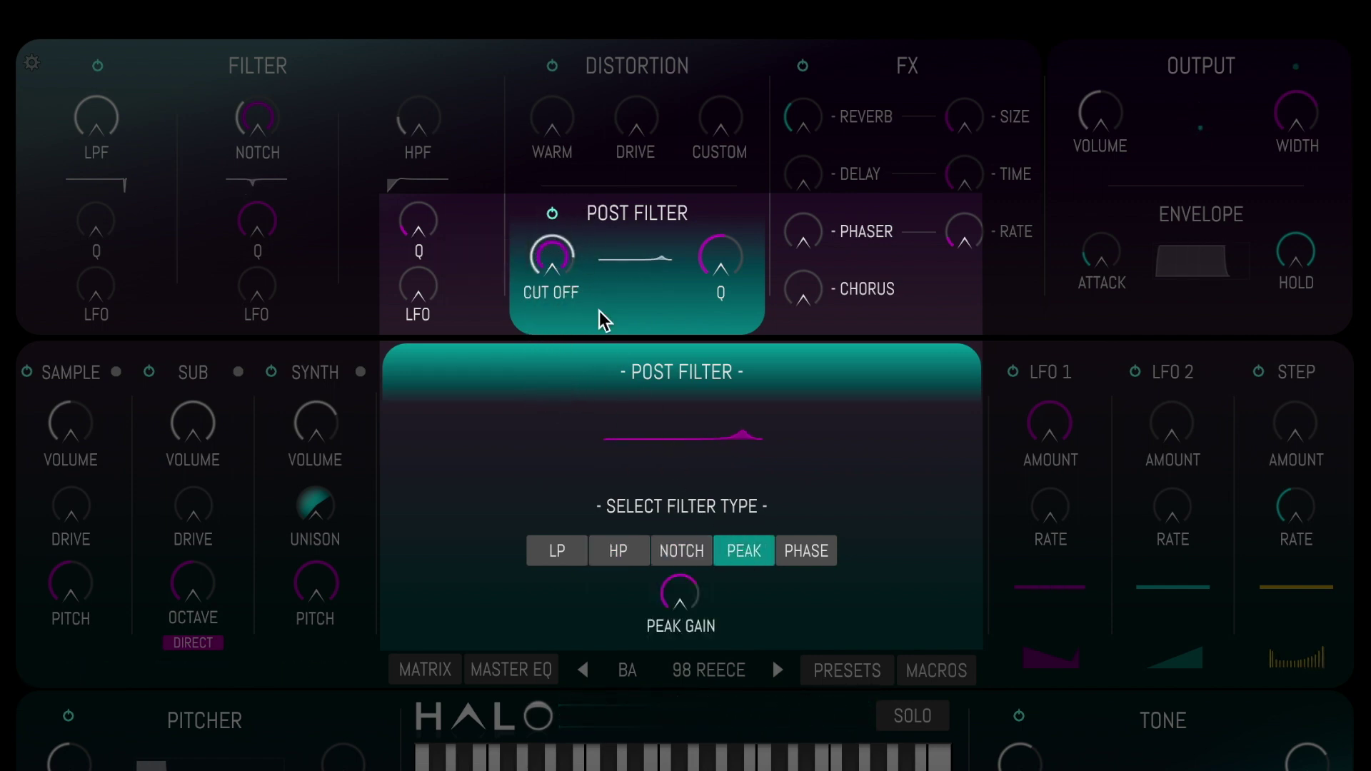
mouse_move(568, 325)
left_mouse_down()
mouse_move(560, 339)
mouse_move(559, 300)
left_mouse_up()
mouse_move(680, 597)
left_mouse_down()
mouse_move(689, 550)
mouse_move(685, 607)
left_mouse_up()
Set the post filter to PHASE with its cutoff at 1.8 kHz and bring up the preset browser.
left_click(805, 551)
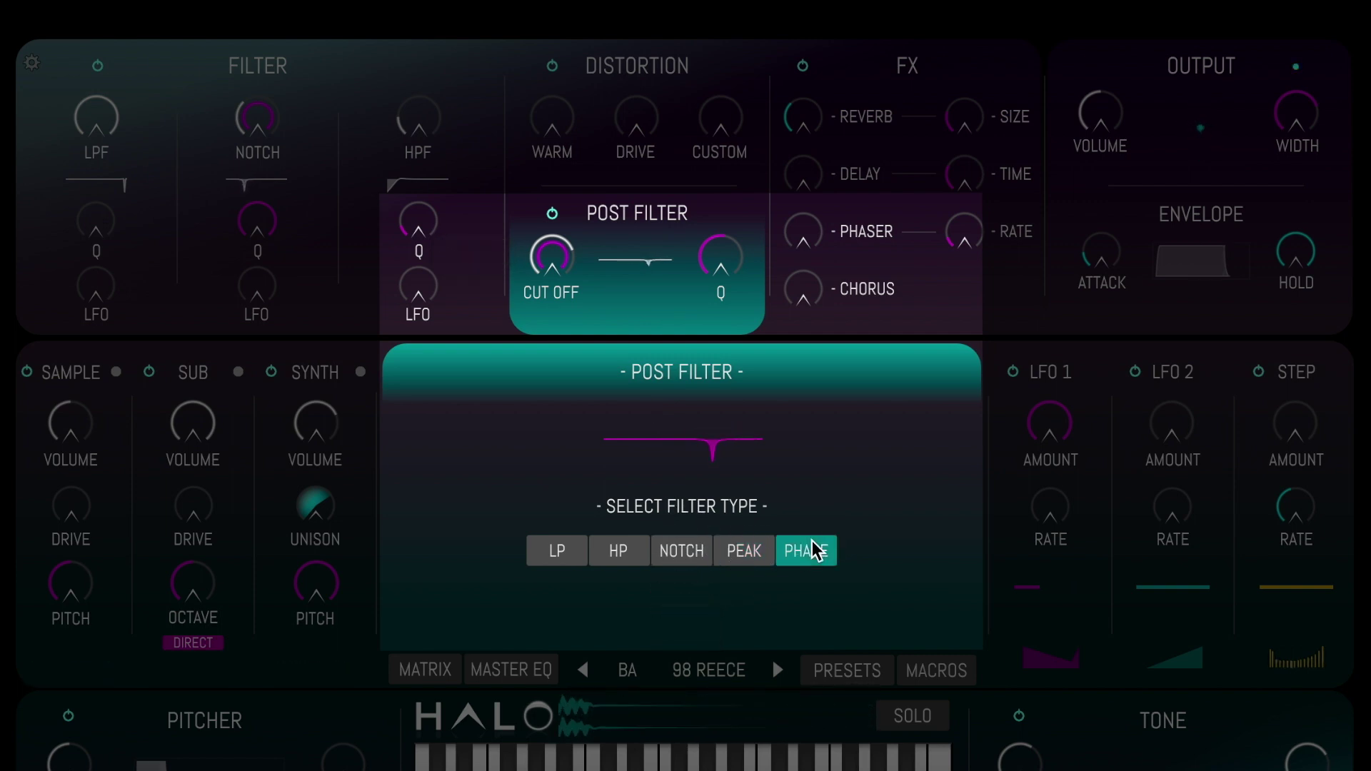
left_click_drag(553, 275, 587, 295)
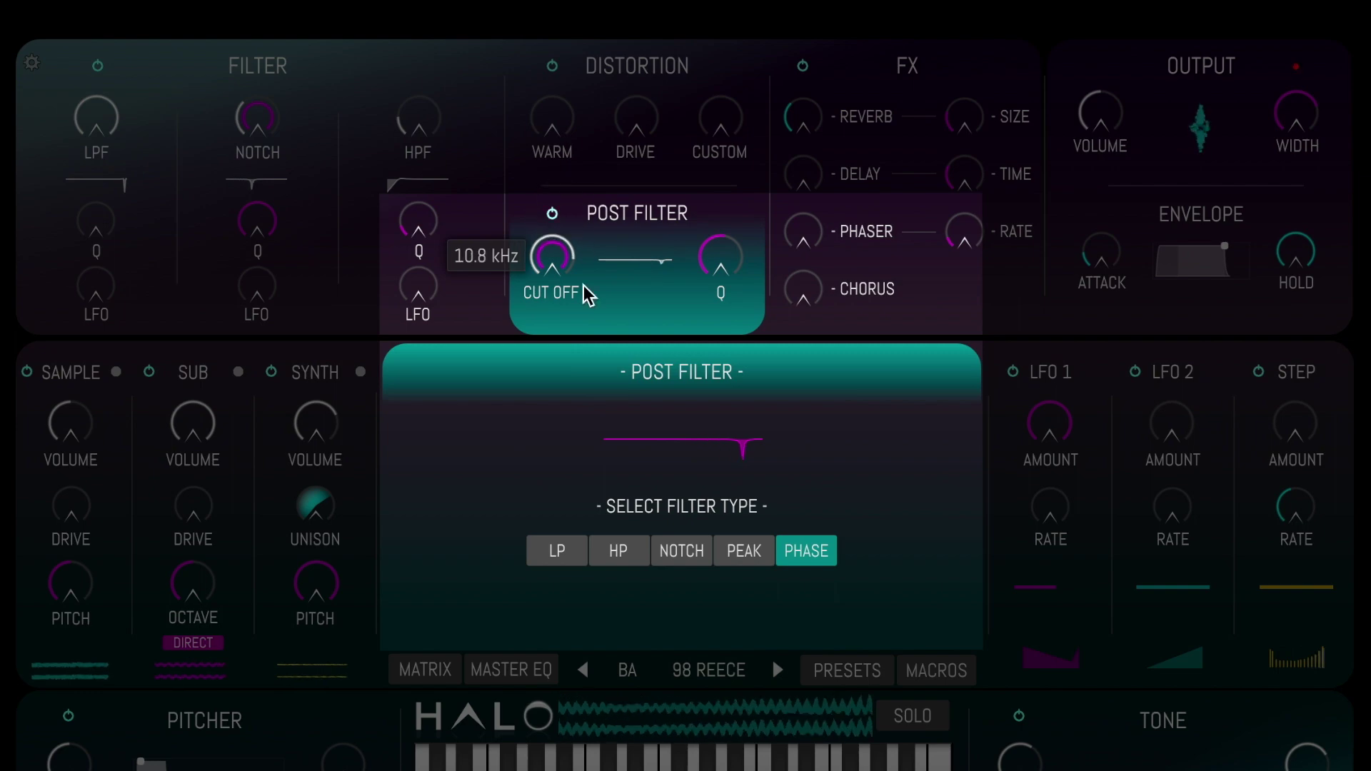
left_click(707, 671)
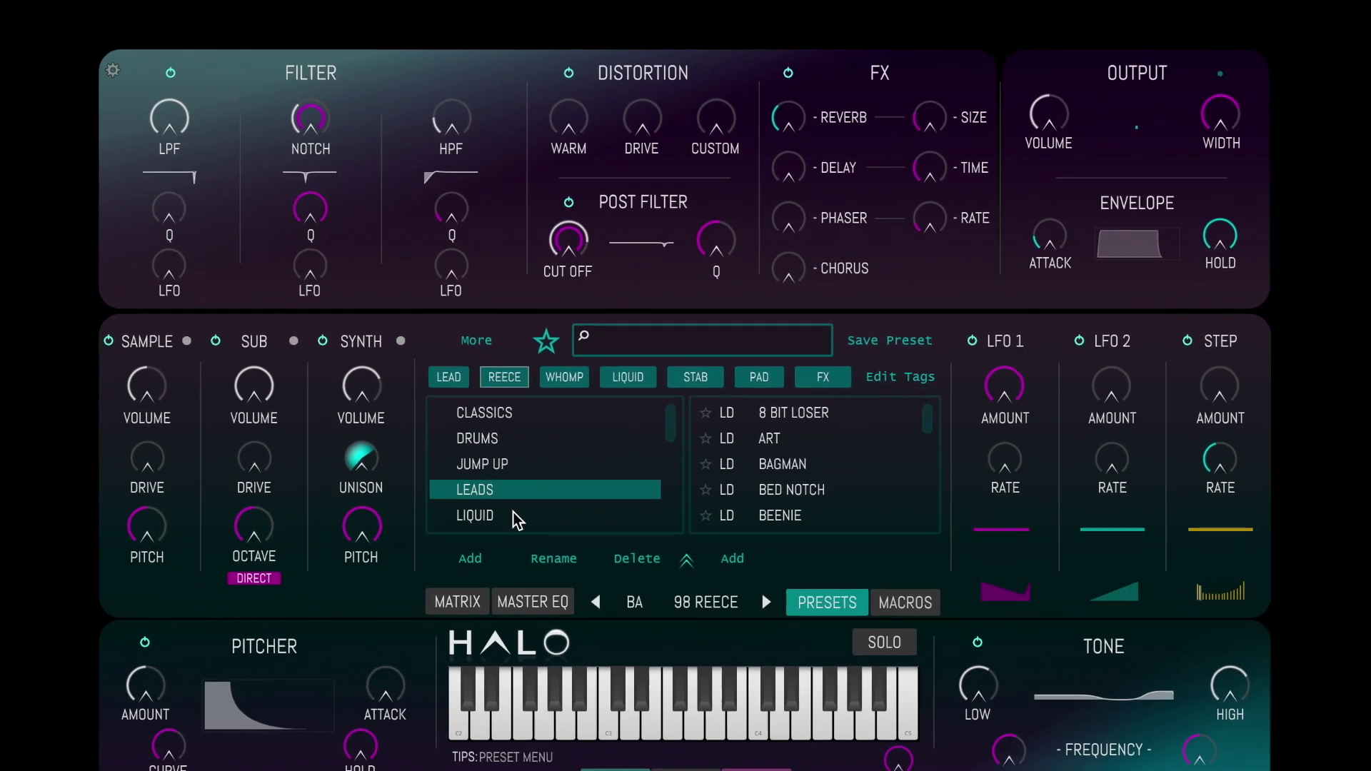
Load the BACK AGAIN preset from the LIQUID category.
left_click(546, 571)
scroll(777, 410, "down", 5)
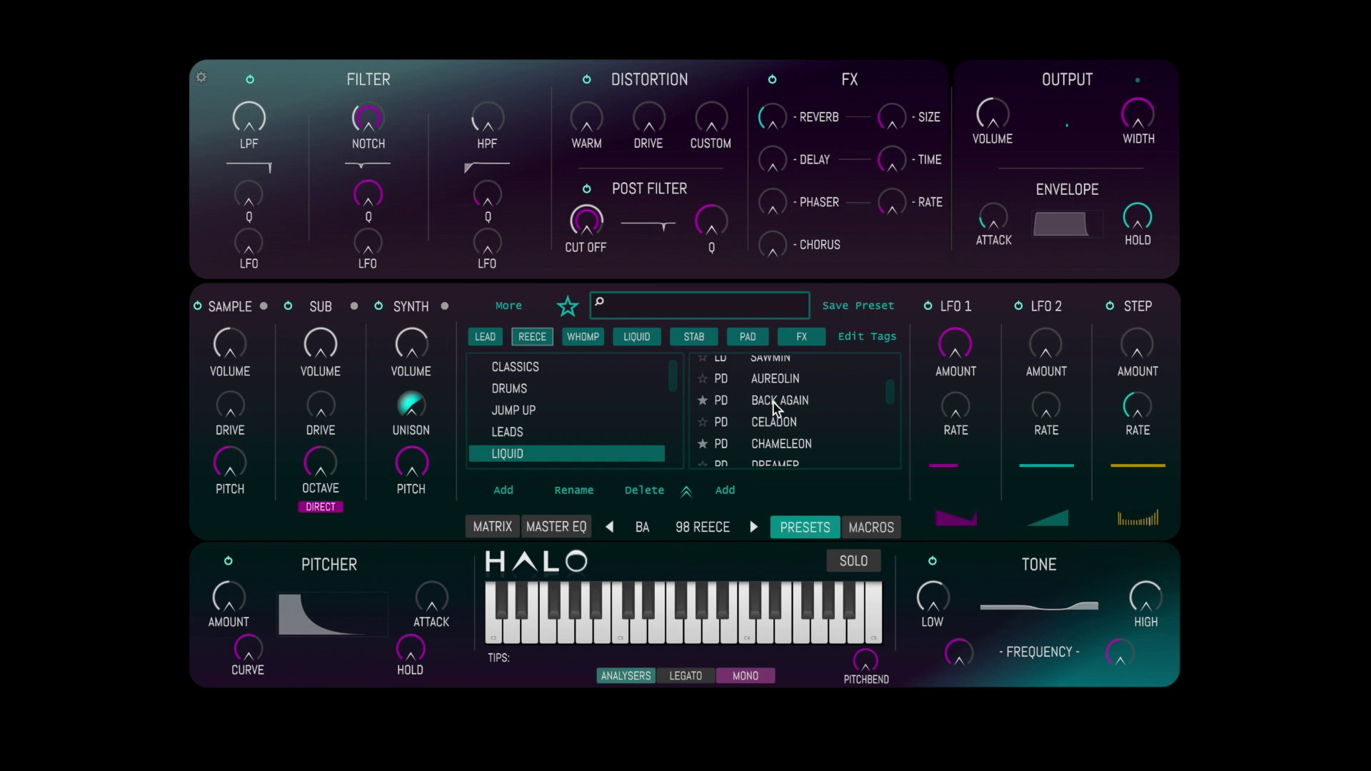
left_click(777, 401)
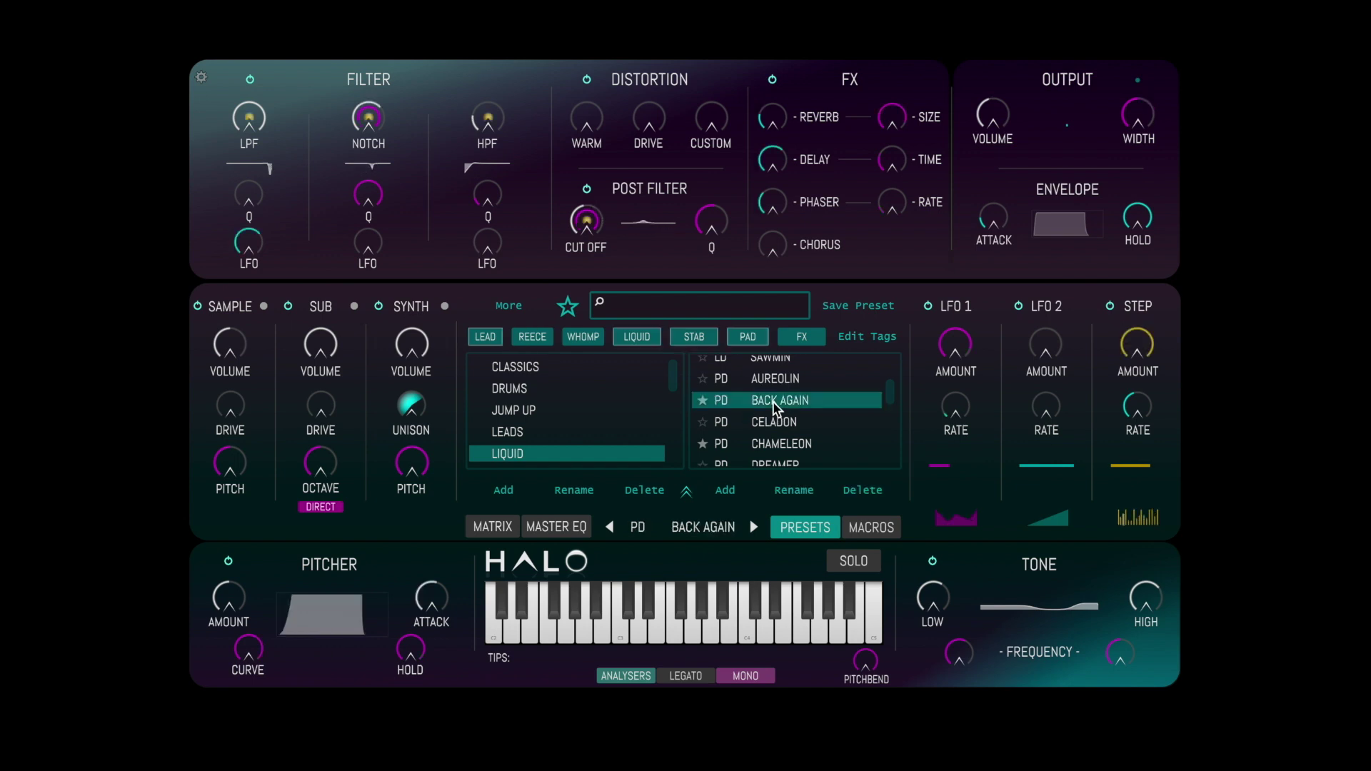
Try the post filter as low-pass at 34 Hz, high-pass, and notch at 599 Hz, boosting gain to 11.1 dB.
left_click(648, 223)
left_click(590, 439)
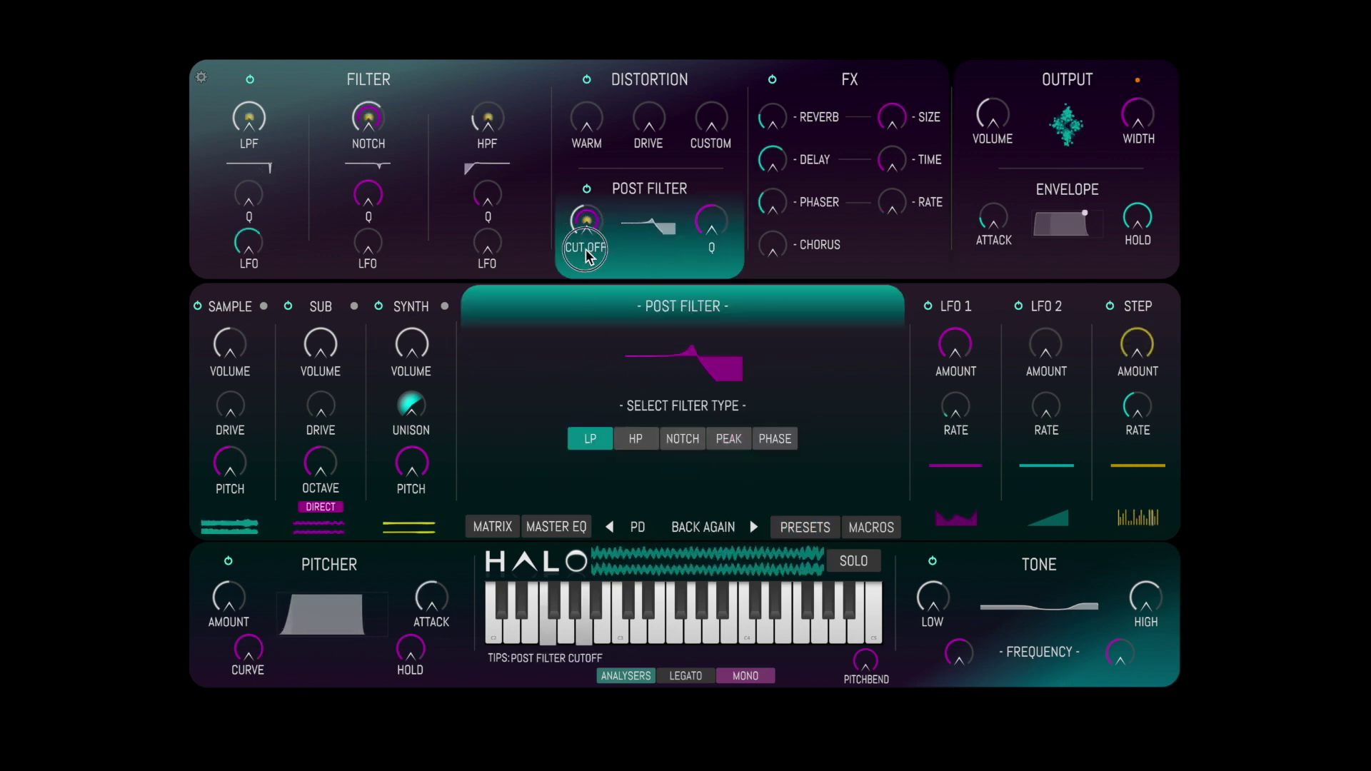
mouse_move(590, 251)
left_mouse_down()
mouse_move(587, 275)
mouse_move(615, 190)
mouse_move(587, 238)
mouse_move(599, 175)
mouse_move(604, 227)
left_mouse_up()
left_click(636, 438)
left_click(683, 439)
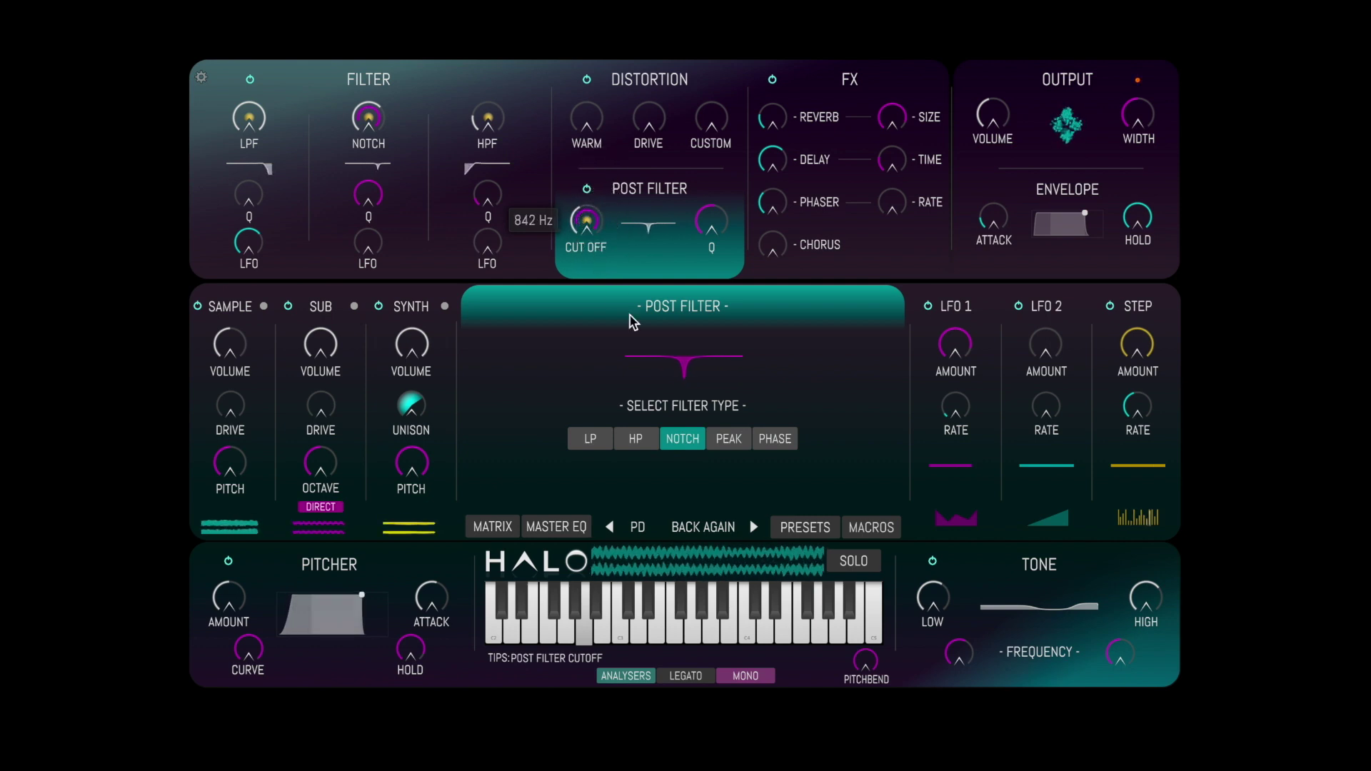
left_click_drag(632, 322, 643, 342)
left_click_drag(684, 472, 688, 443)
Move the post filter cutoff to 3.2 kHz, raise its resonance, and switch back to peak.
left_click(592, 195)
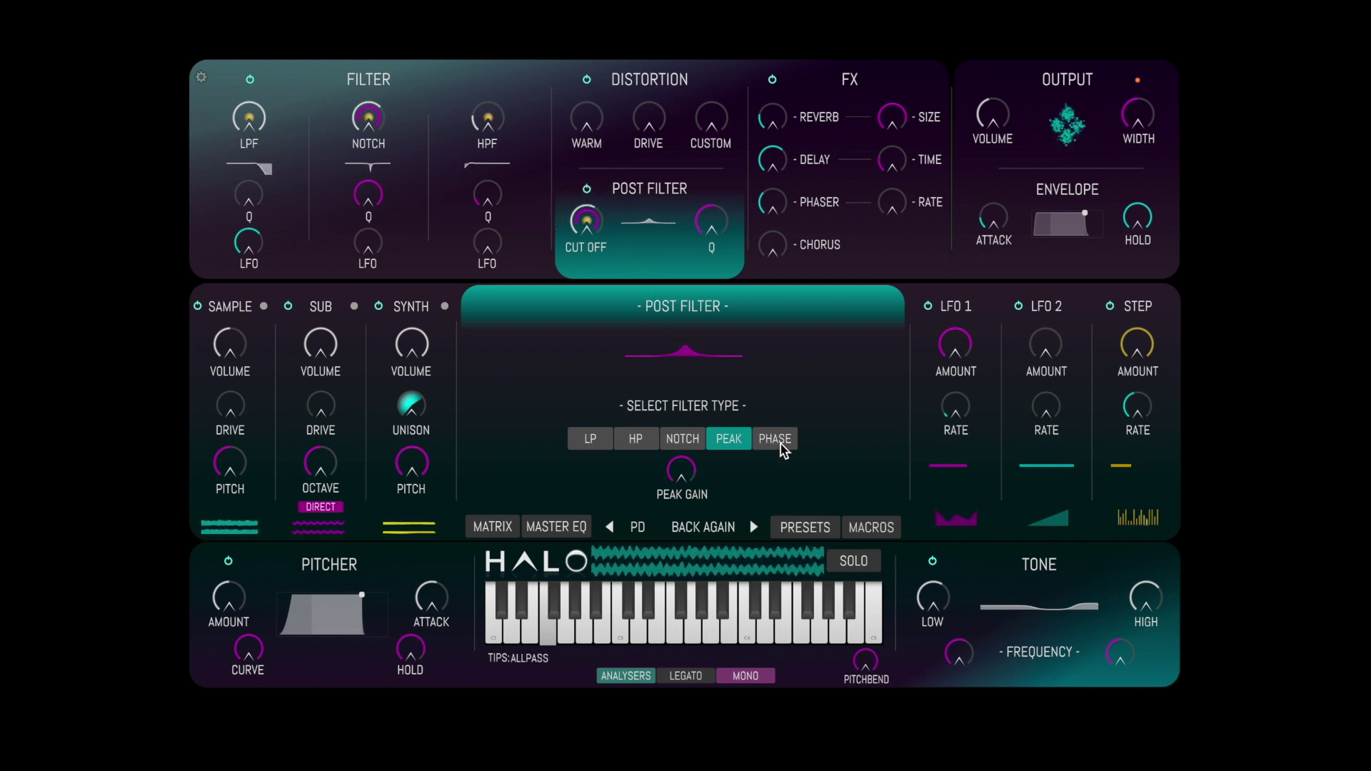
left_click_drag(584, 221, 584, 214)
left_click_drag(711, 223, 705, 345)
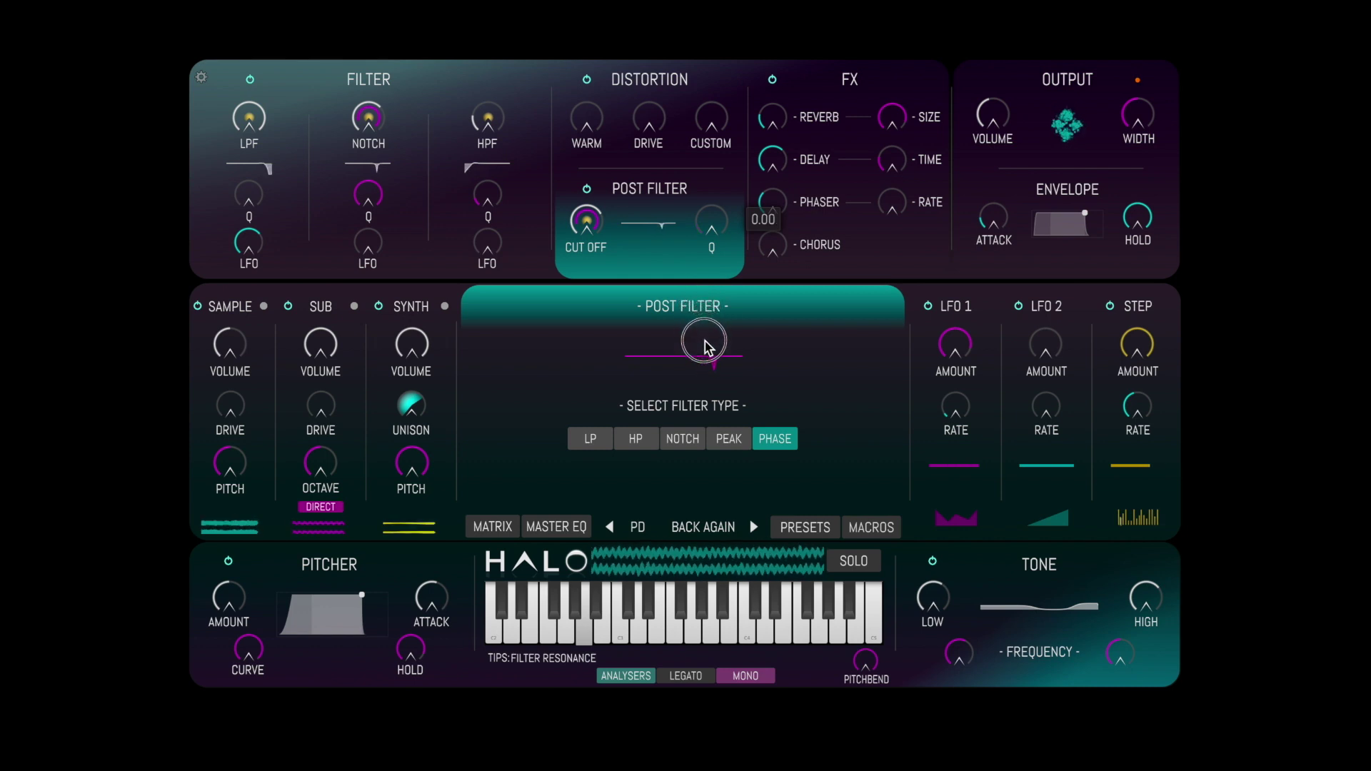
left_click_drag(701, 287, 710, 235)
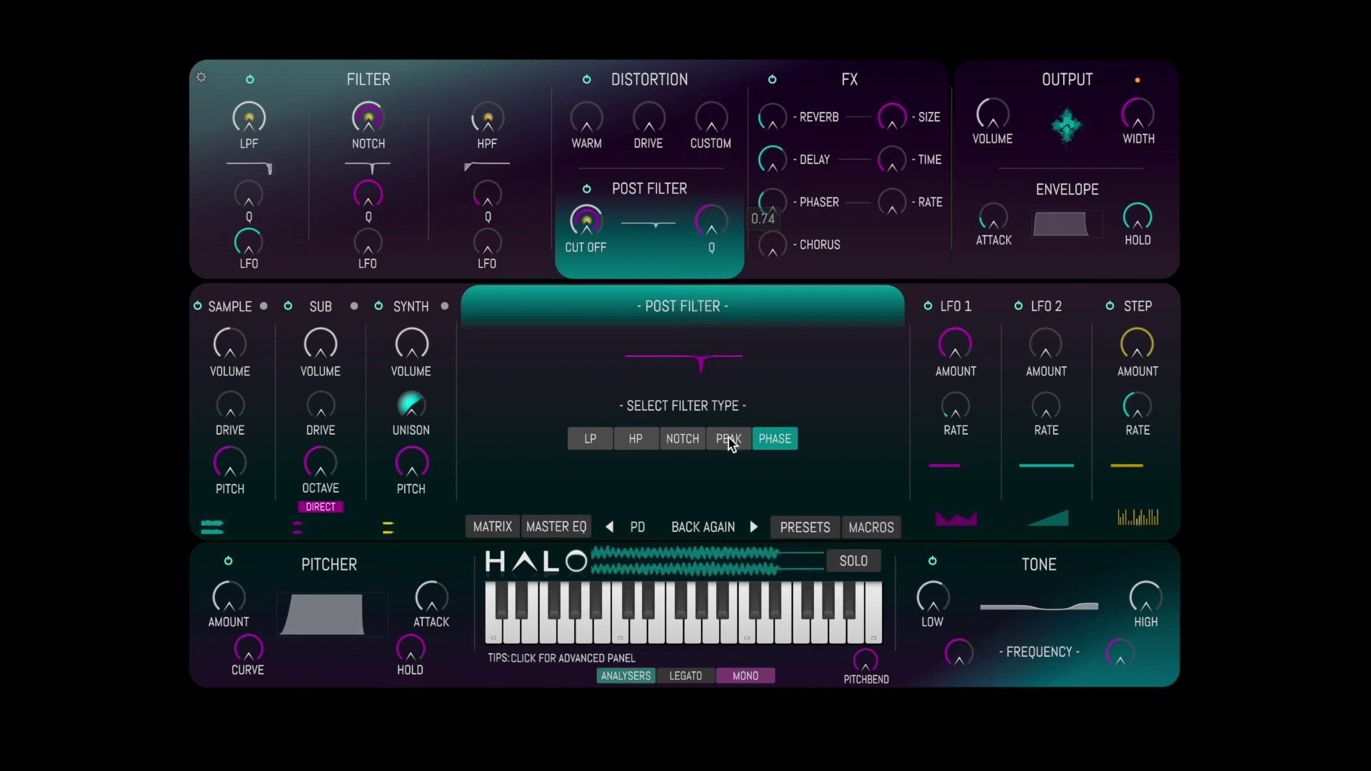
left_click(729, 439)
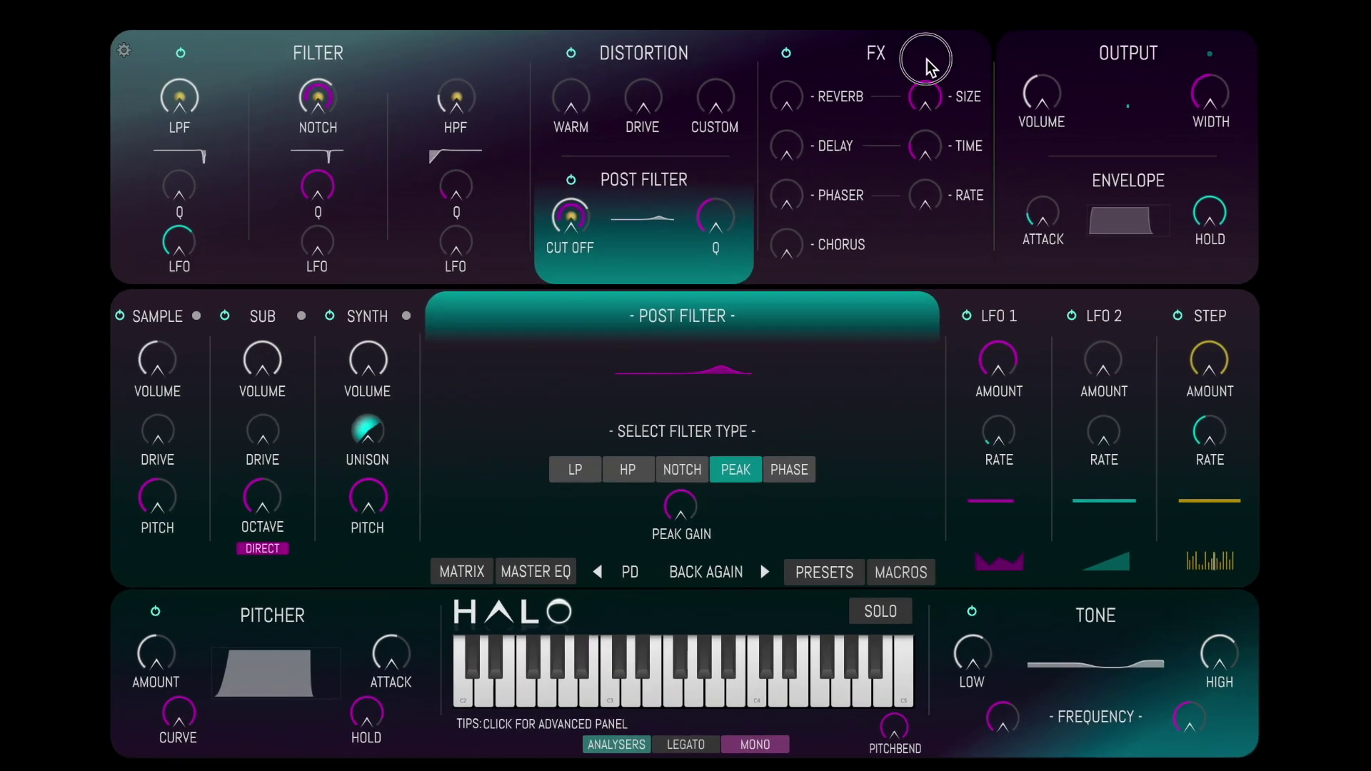
Raise the reverb to about -13.8 dB and delay to -7.1 dB, briefly trying the chorus.
left_click(893, 82)
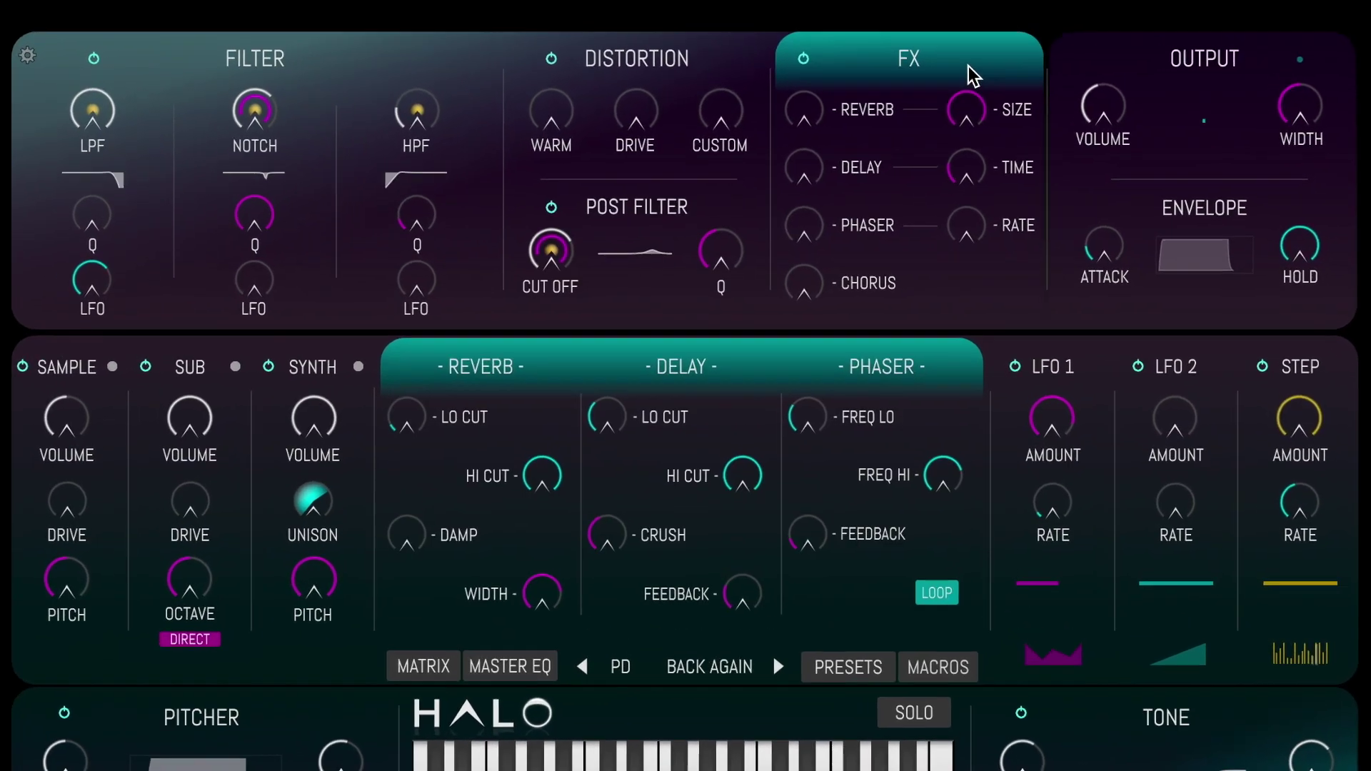
left_click_drag(849, 118, 850, 92)
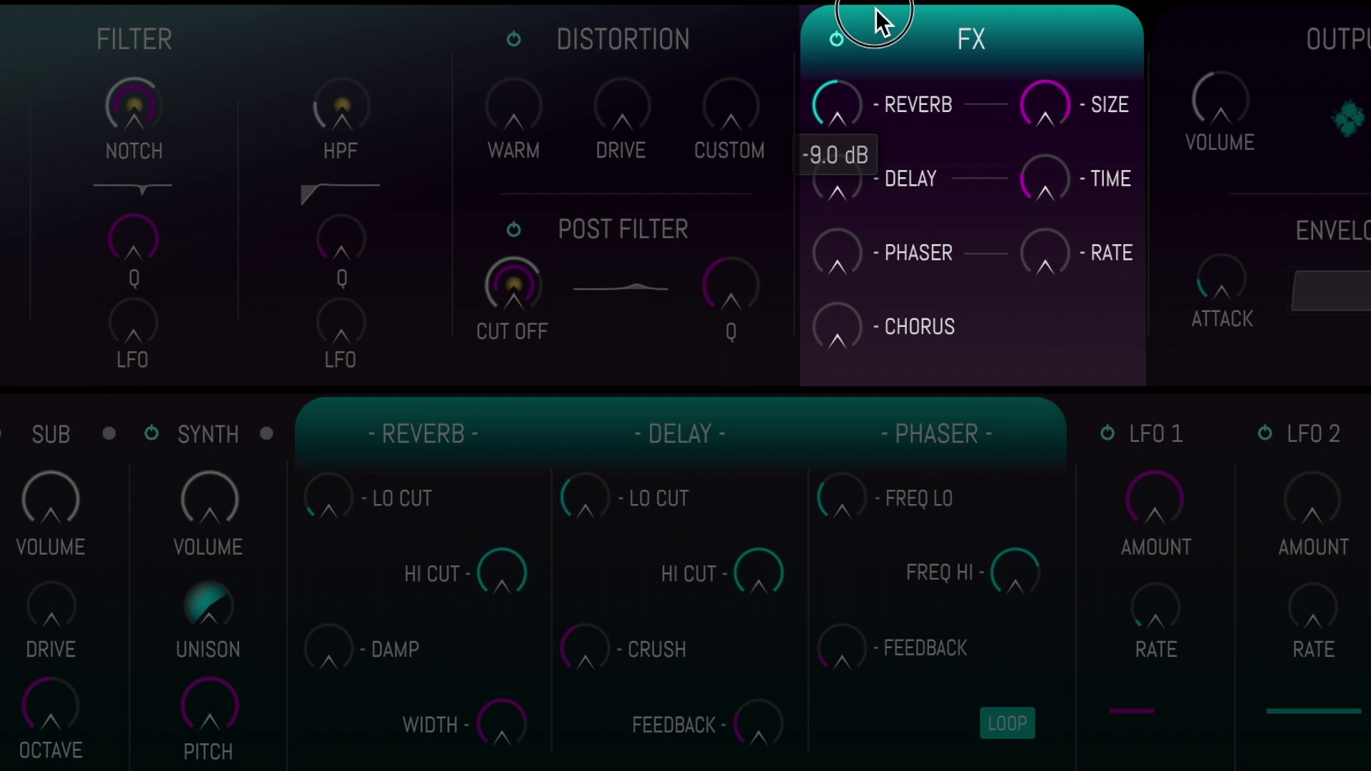
left_click_drag(846, 181, 839, 255)
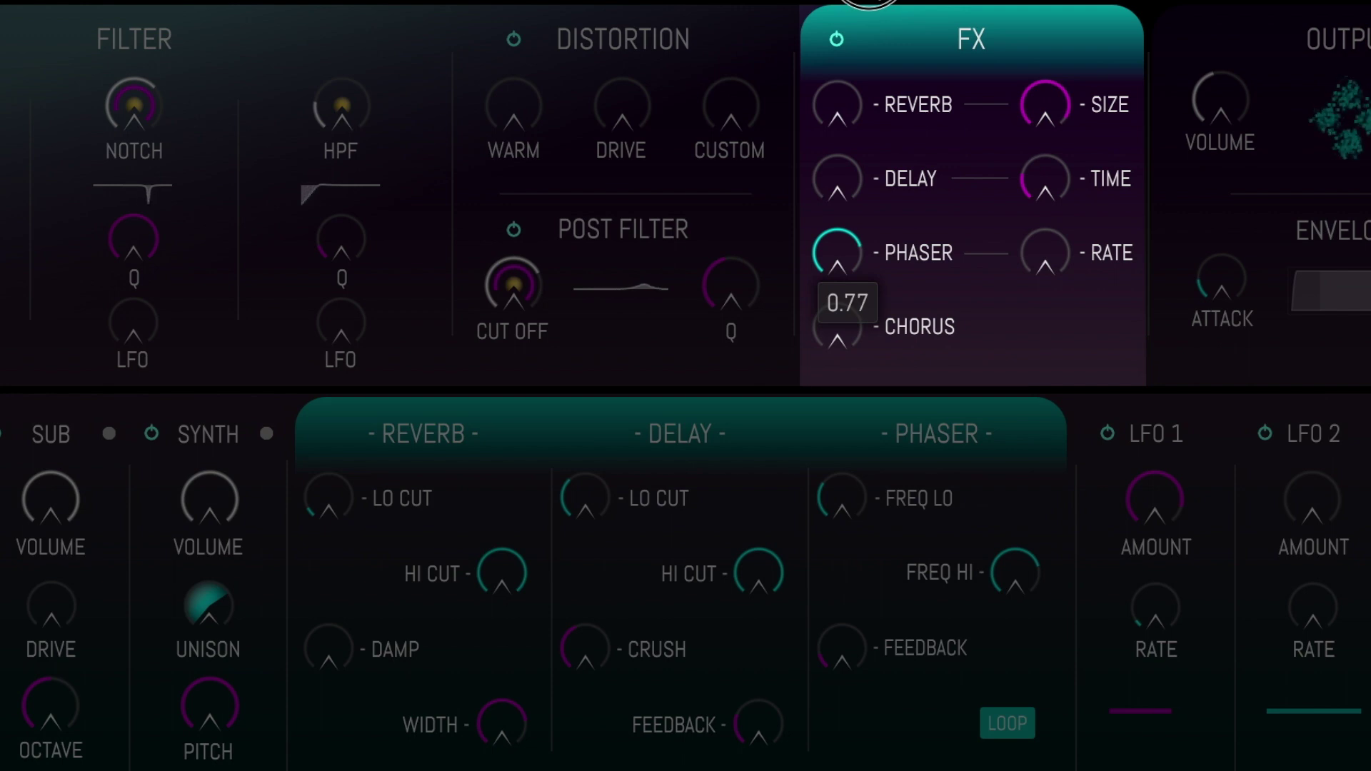
left_click_drag(842, 336, 863, 71)
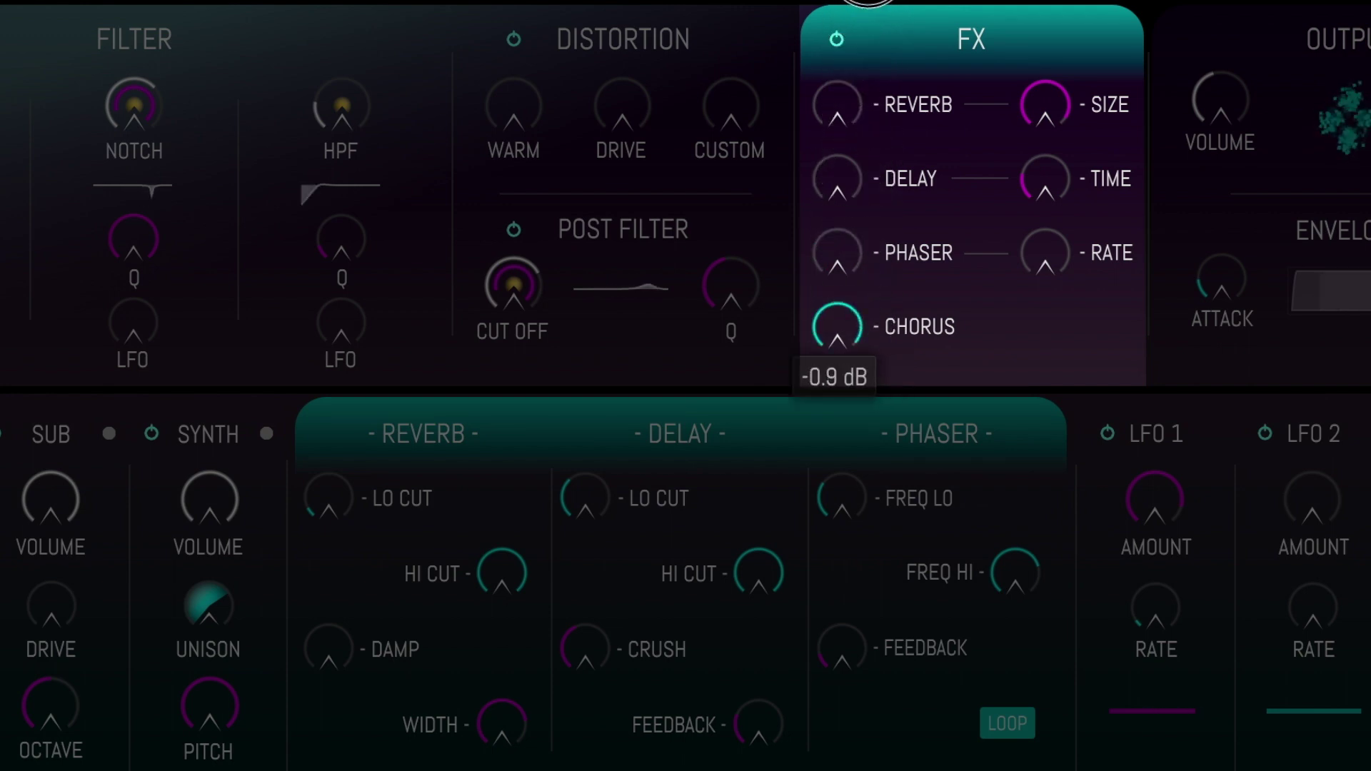
left_click_drag(866, 4, 863, 272)
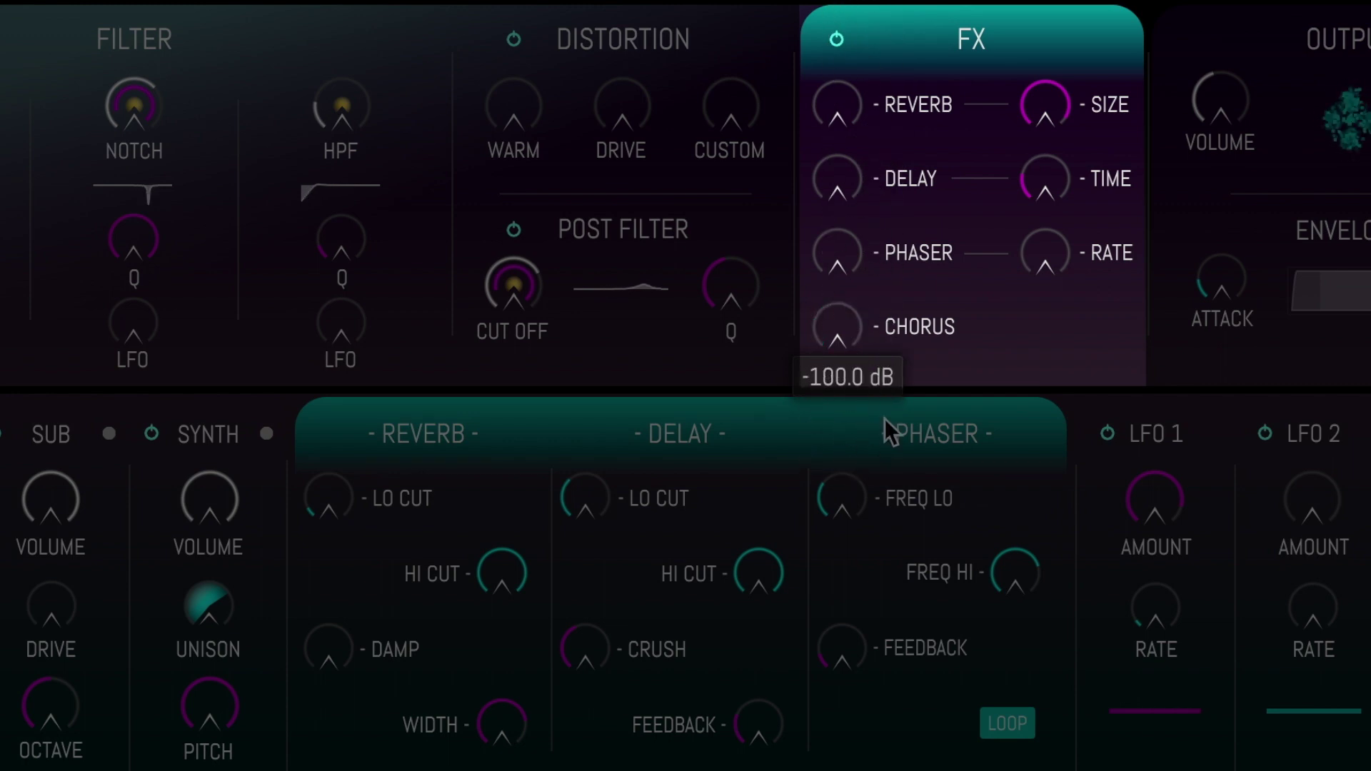
left_click_drag(841, 101, 843, 43)
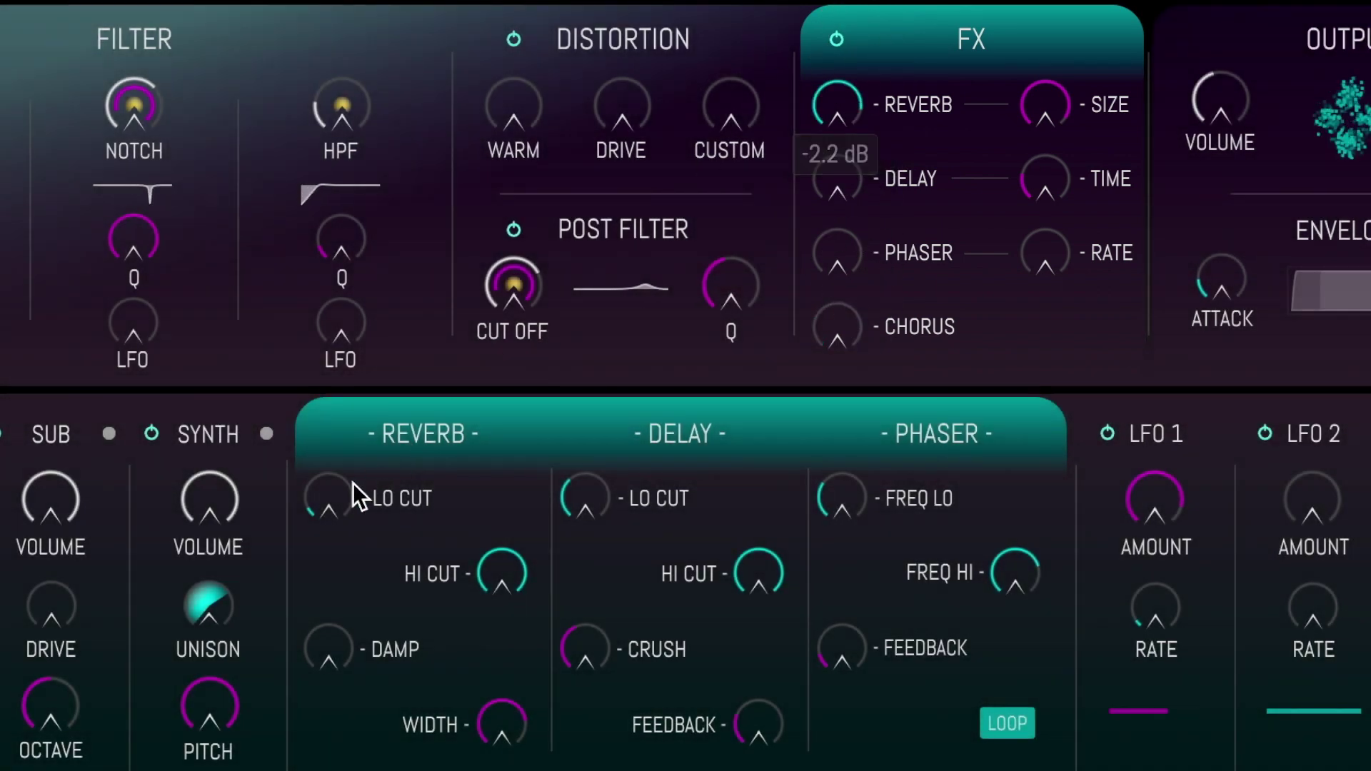
Raise the reverb low cut, lower its high cut, add delay crush and minimise the delay low cut.
left_click_drag(353, 483, 368, 334)
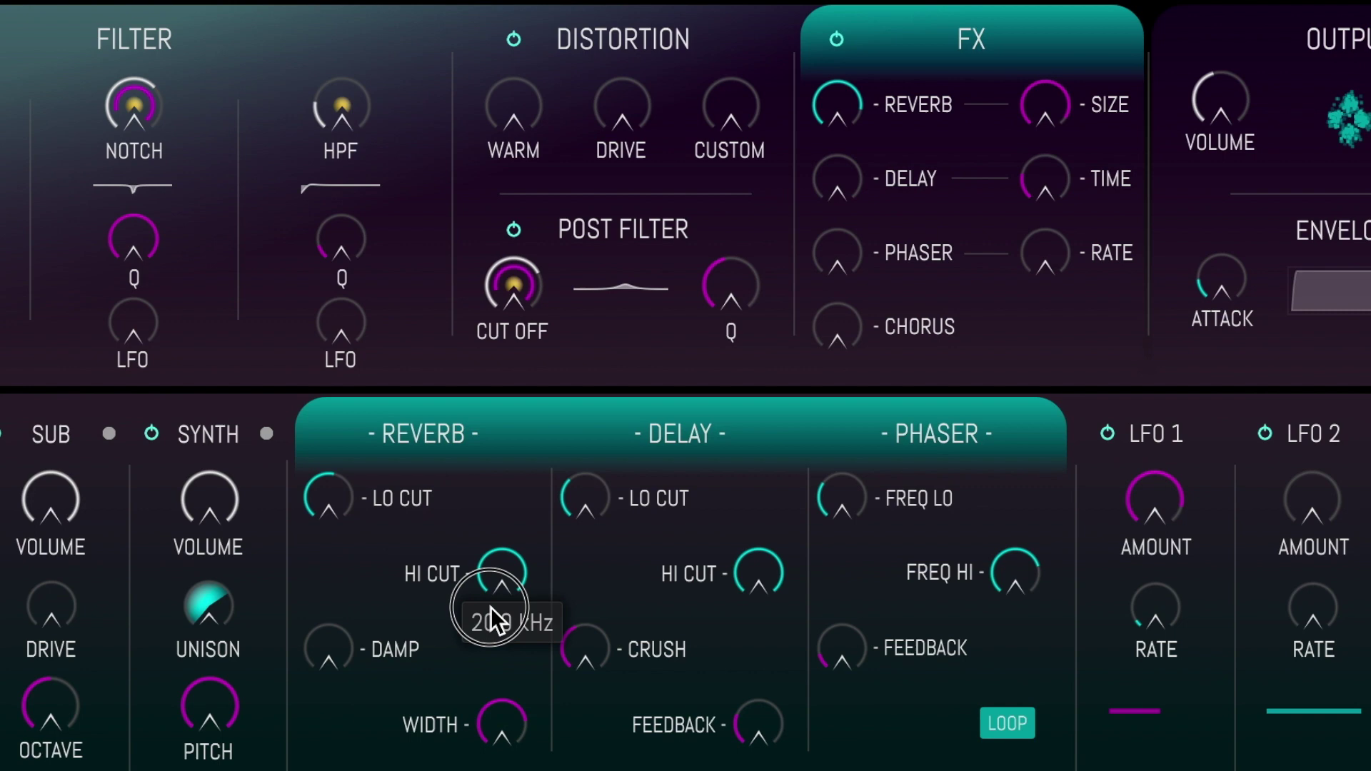
left_click_drag(490, 606, 494, 666)
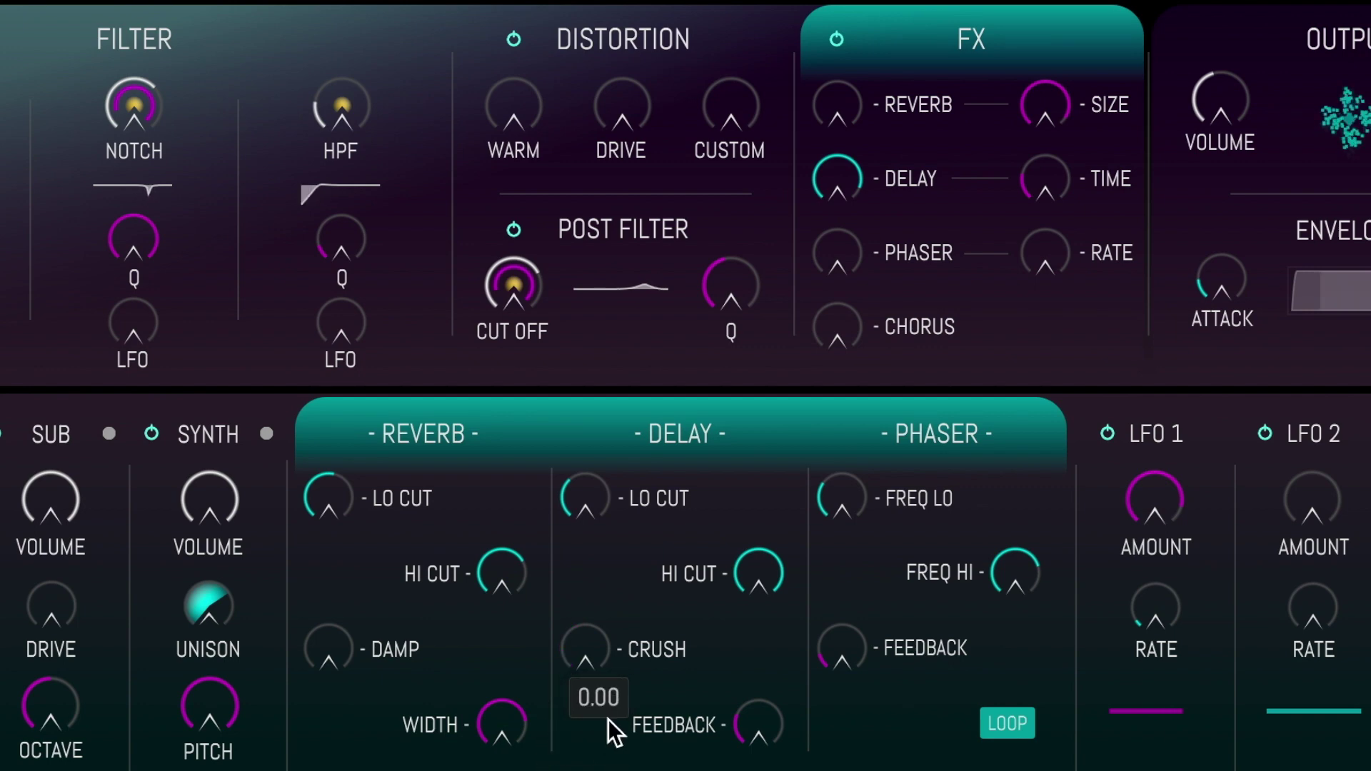
left_click_drag(593, 661, 634, 413)
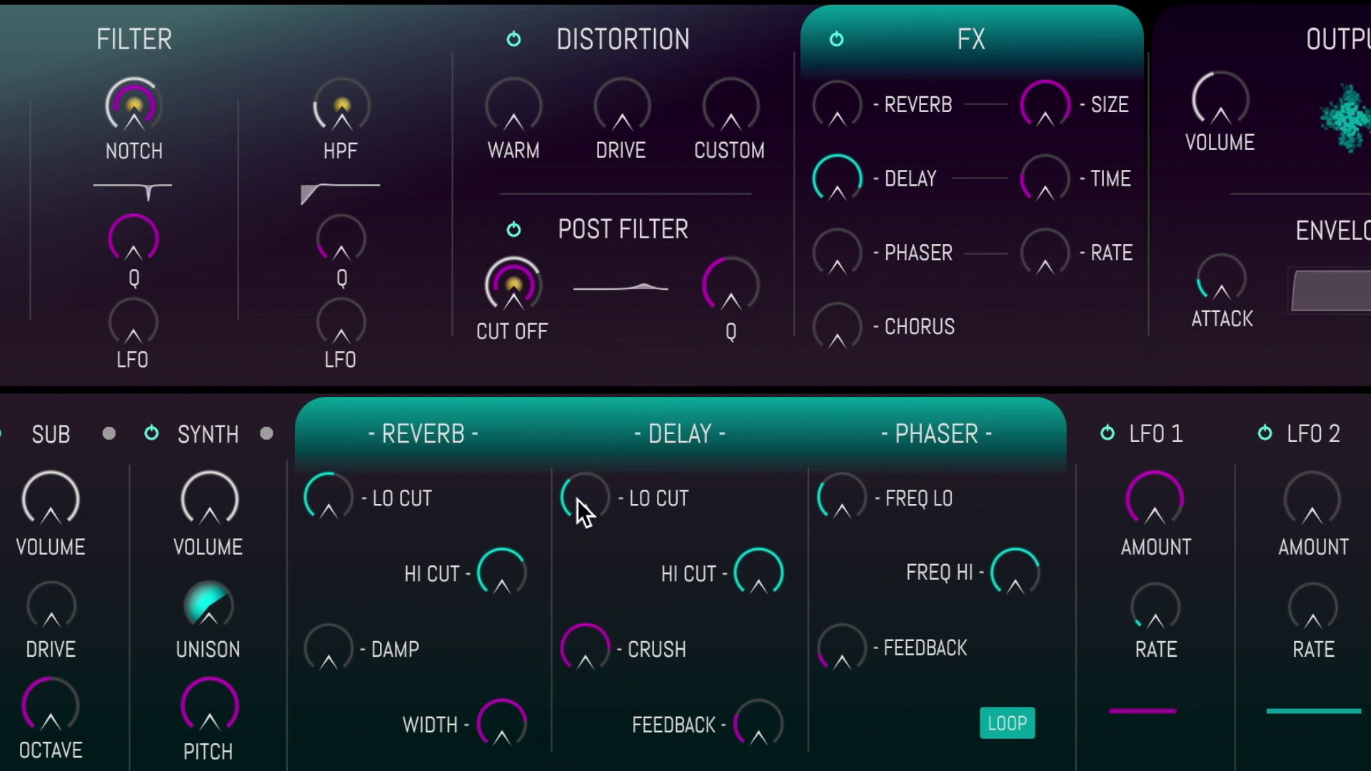
left_click_drag(577, 499, 660, 630)
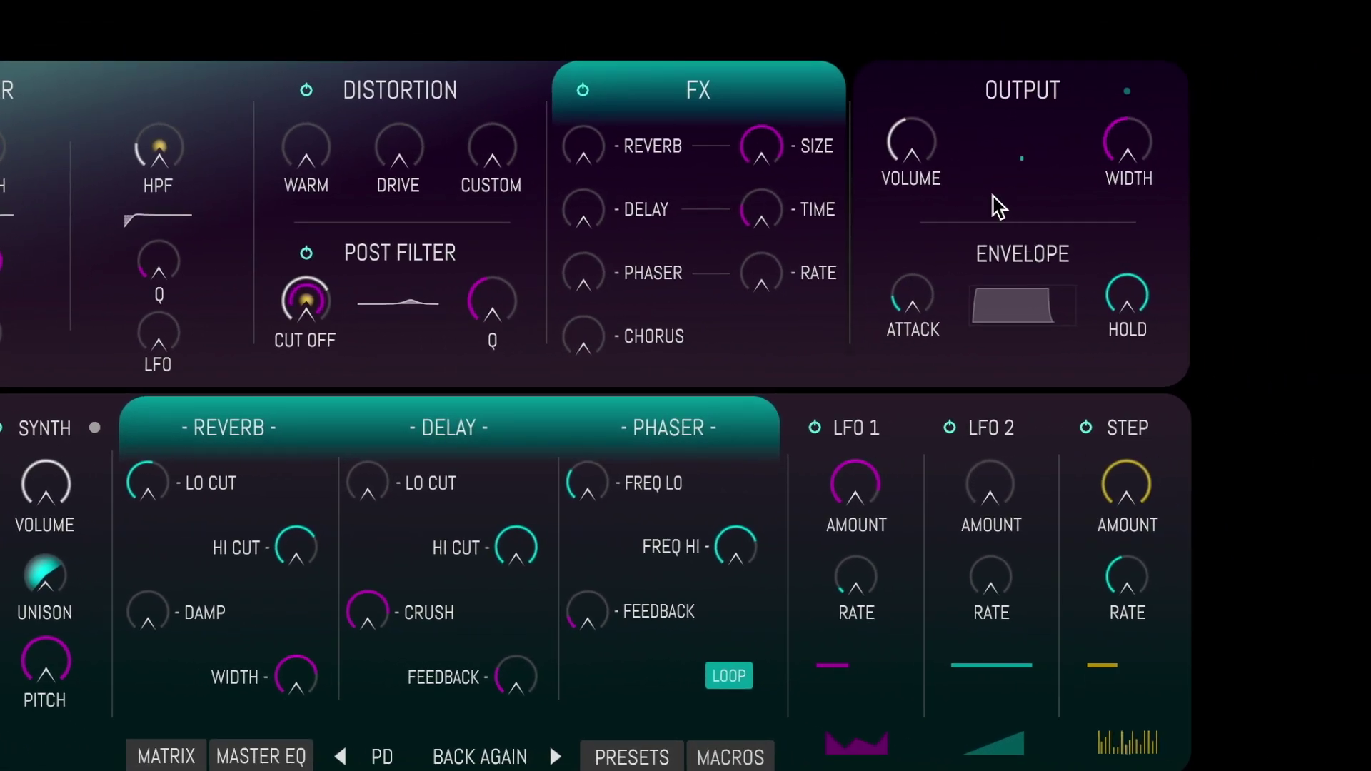
Lower the output volume to -20.3 dB and set the stereo width to about 100.
left_click(998, 207)
left_click_drag(905, 148, 891, 200)
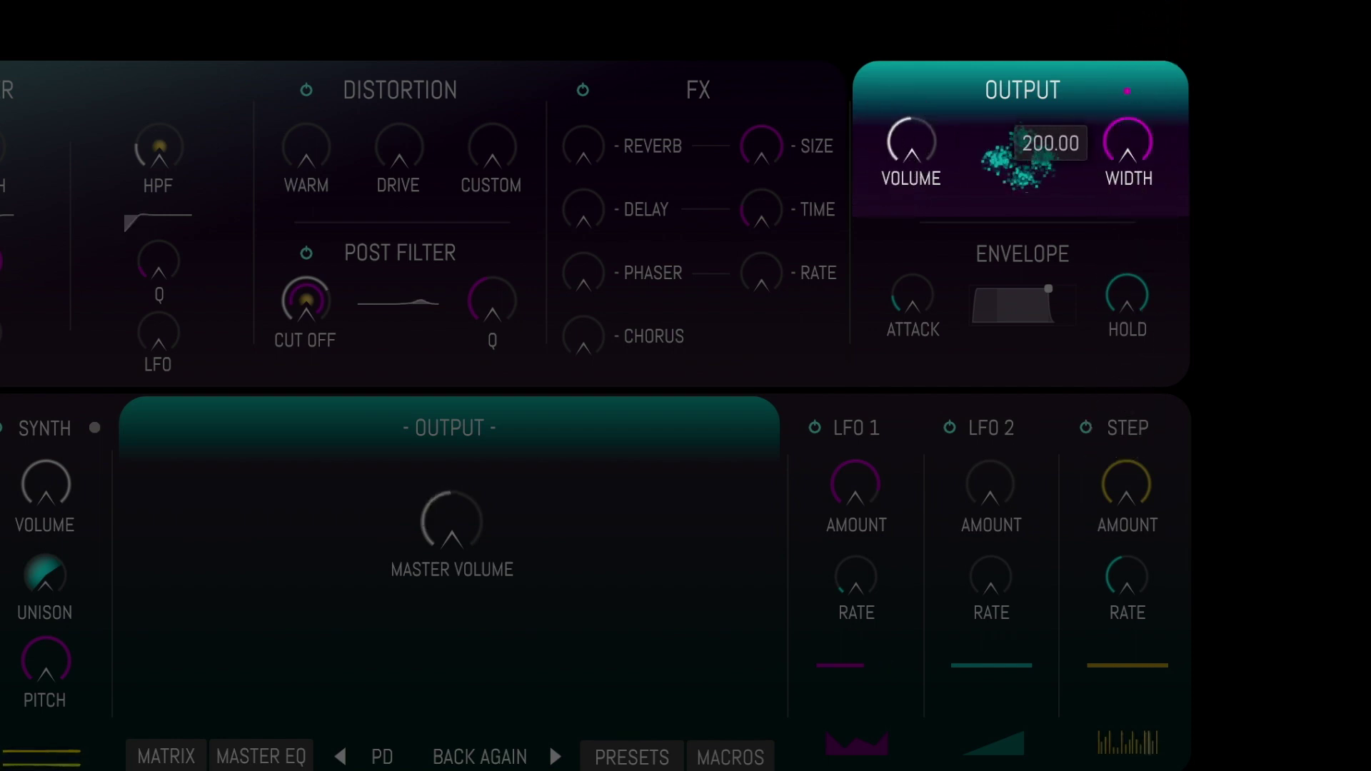
mouse_move(1145, 114)
left_mouse_down()
mouse_move(1142, 147)
mouse_move(1146, 135)
left_mouse_up()
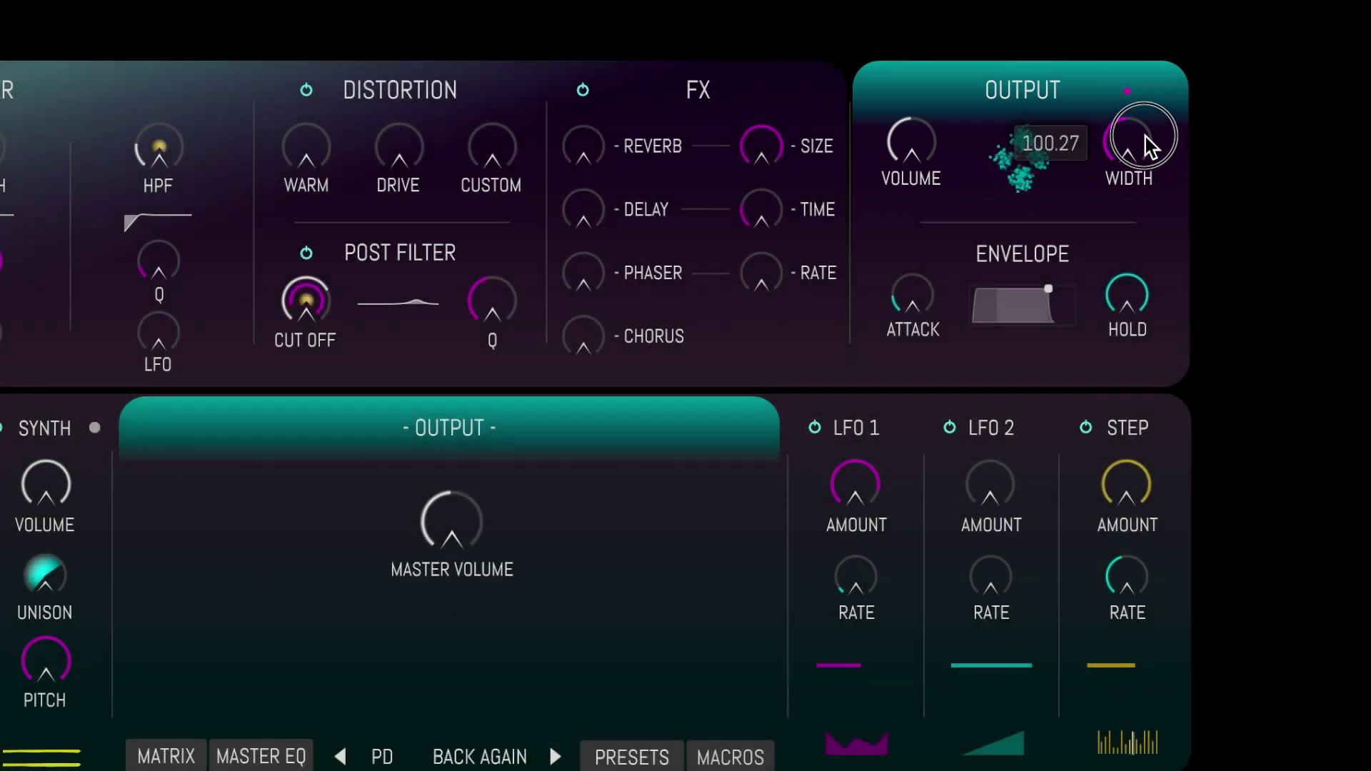
Shape the output envelope with a shorter attack, zero sustain and a 373 ms hold.
left_click(1007, 289)
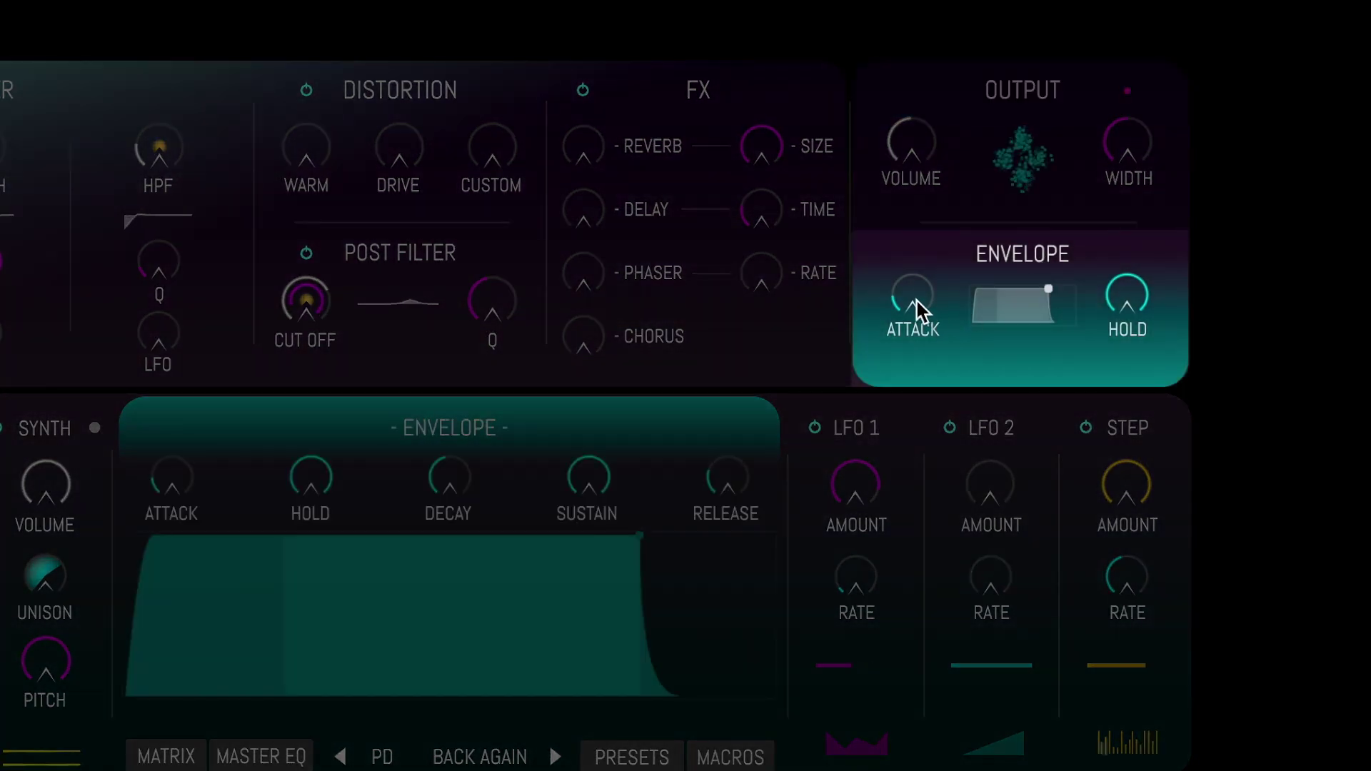
left_click_drag(936, 234, 930, 280)
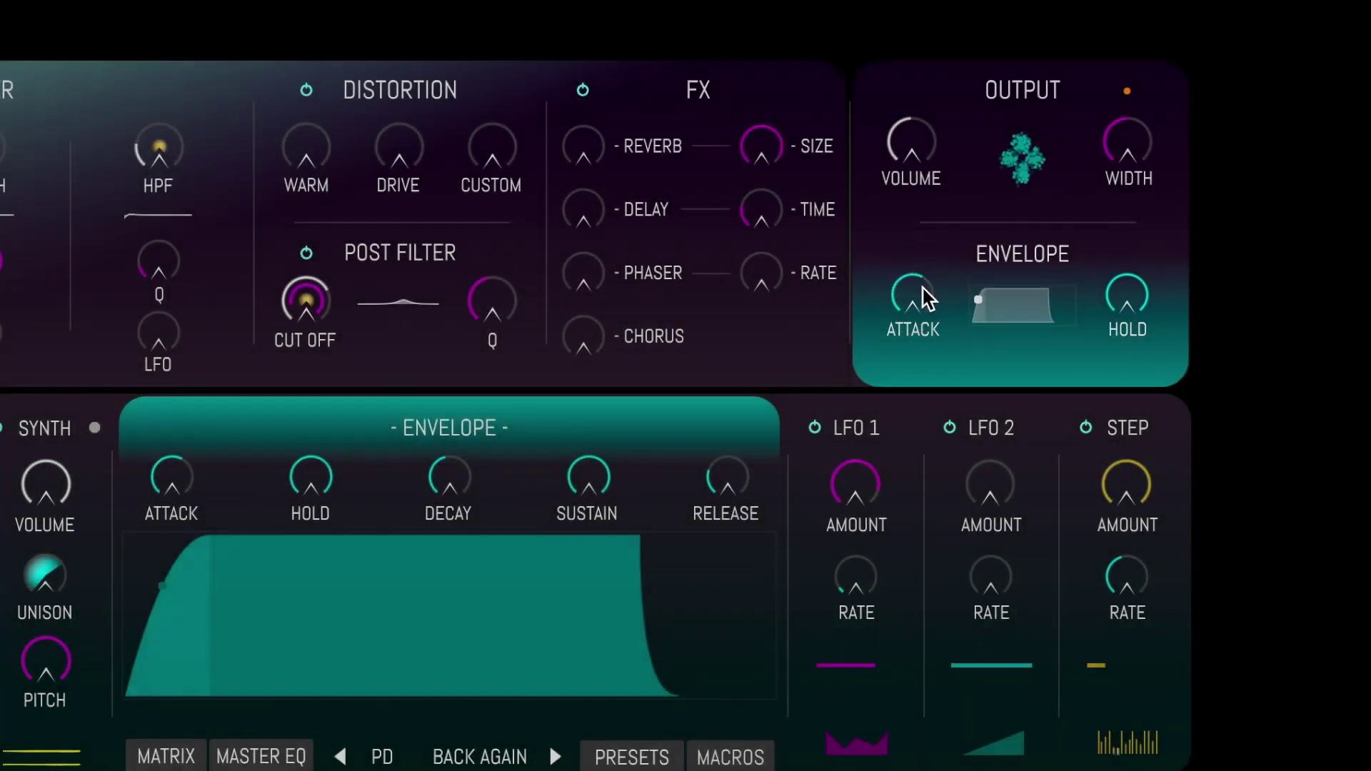
left_click_drag(588, 524, 588, 614)
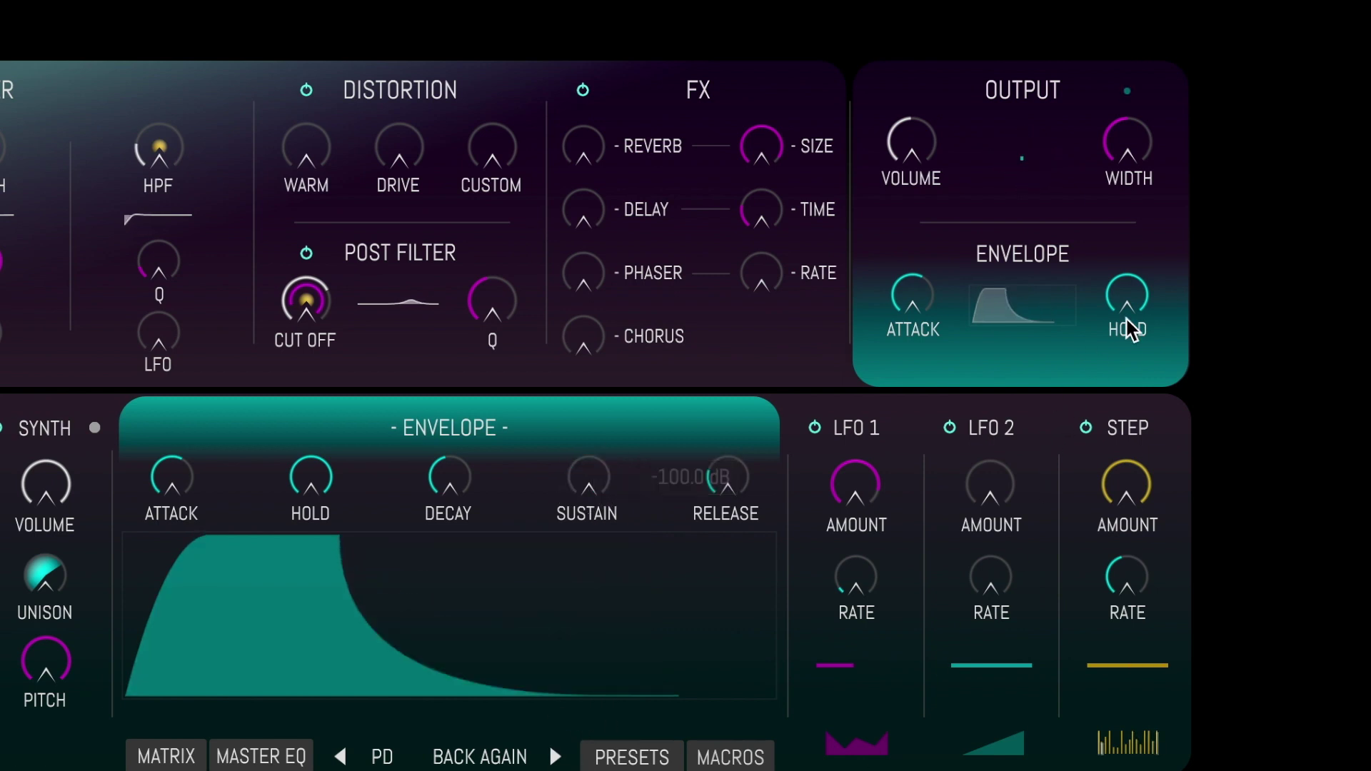
left_click_drag(1128, 329, 1107, 537)
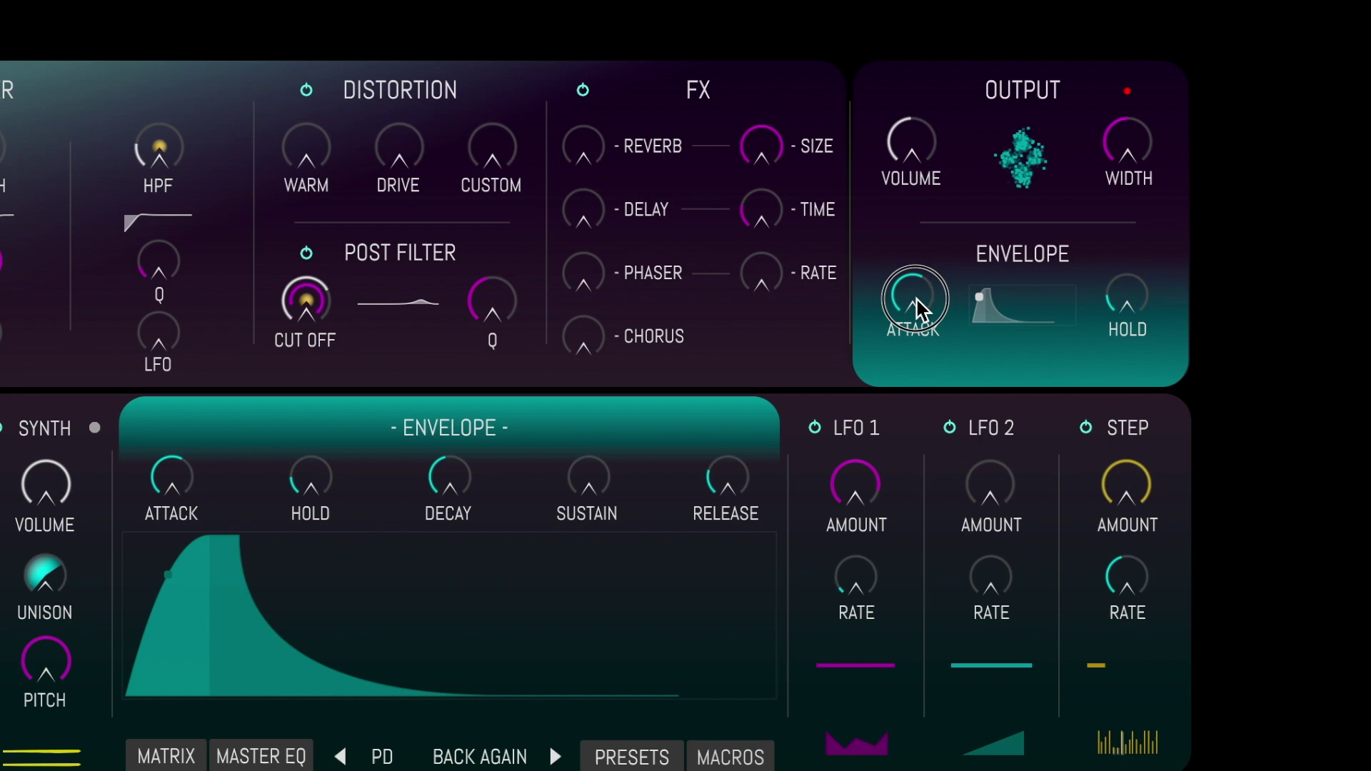
left_click_drag(916, 300, 918, 480)
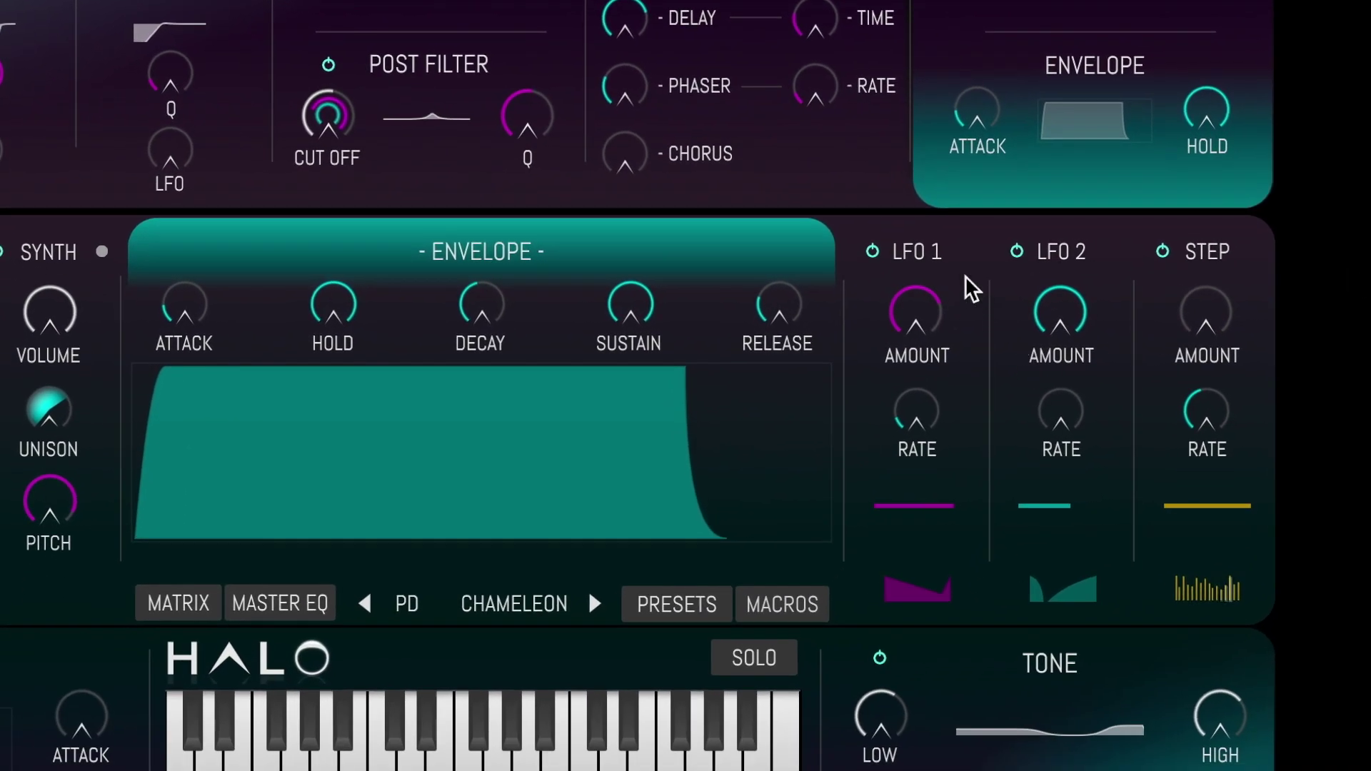
Check the LFO 1, LFO 2 and step sequencer views, then add a peak and dip to LFO 2's curve.
left_click(936, 255)
left_click(1074, 259)
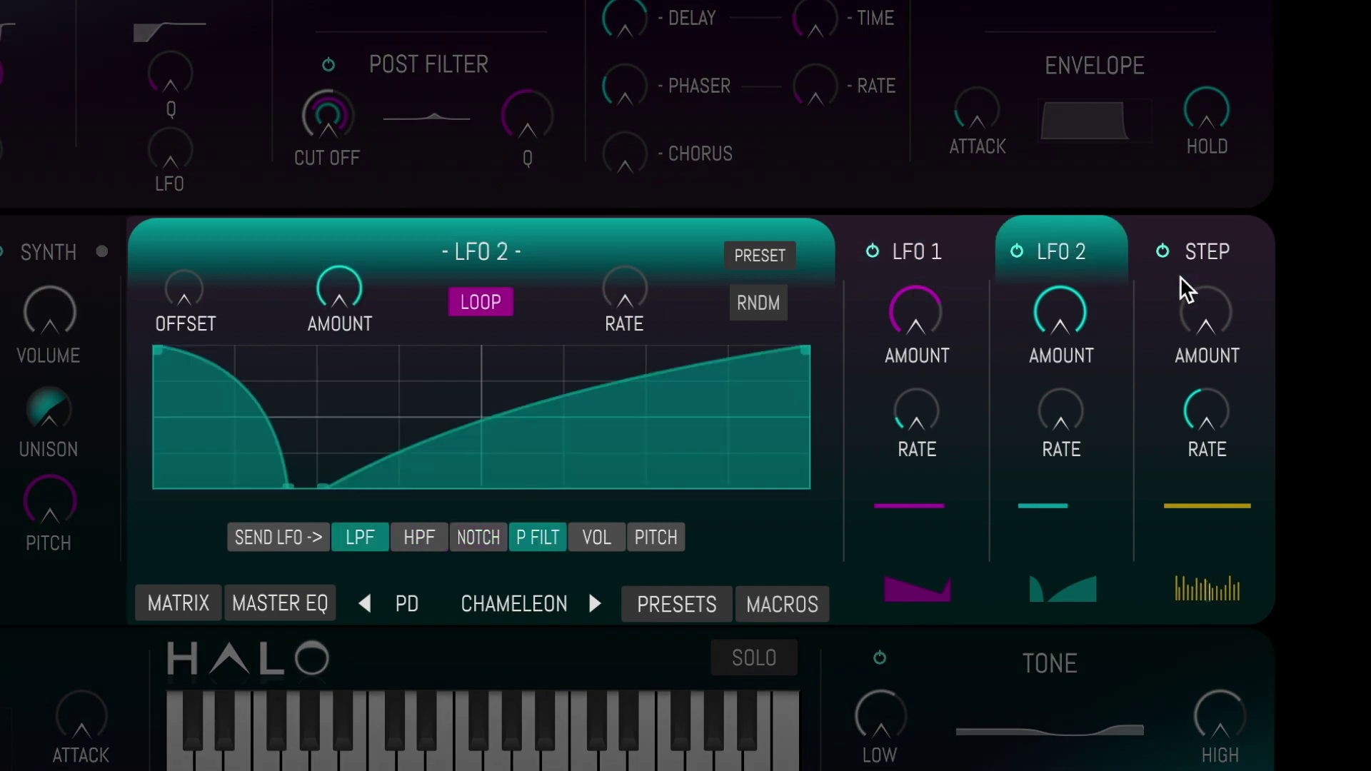
left_click(1214, 257)
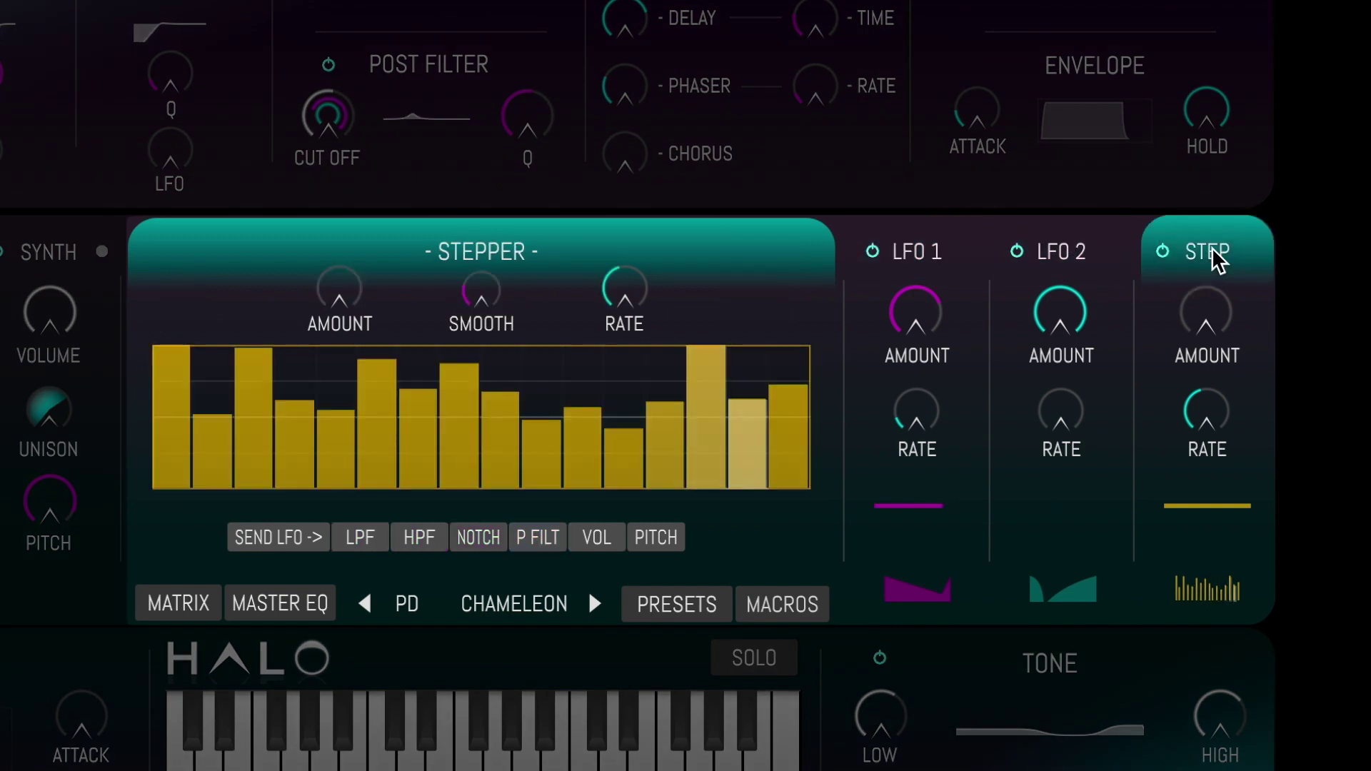
left_click(1062, 255)
left_click(423, 385)
left_click(513, 452)
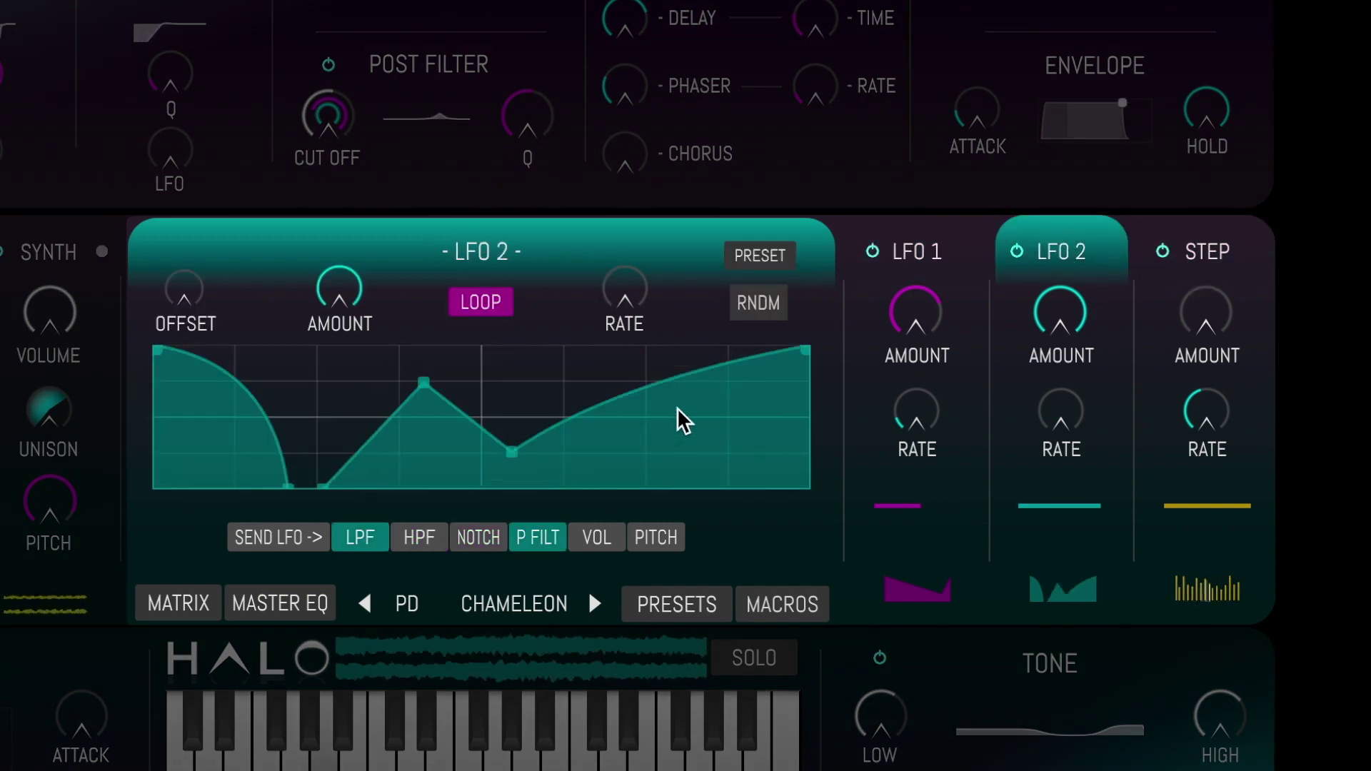
Audition the HACKSAW, GNASHERS and MOOBS LFO 2 presets and save the shape as a preset.
left_click(760, 256)
scroll(909, 319, "up", 3)
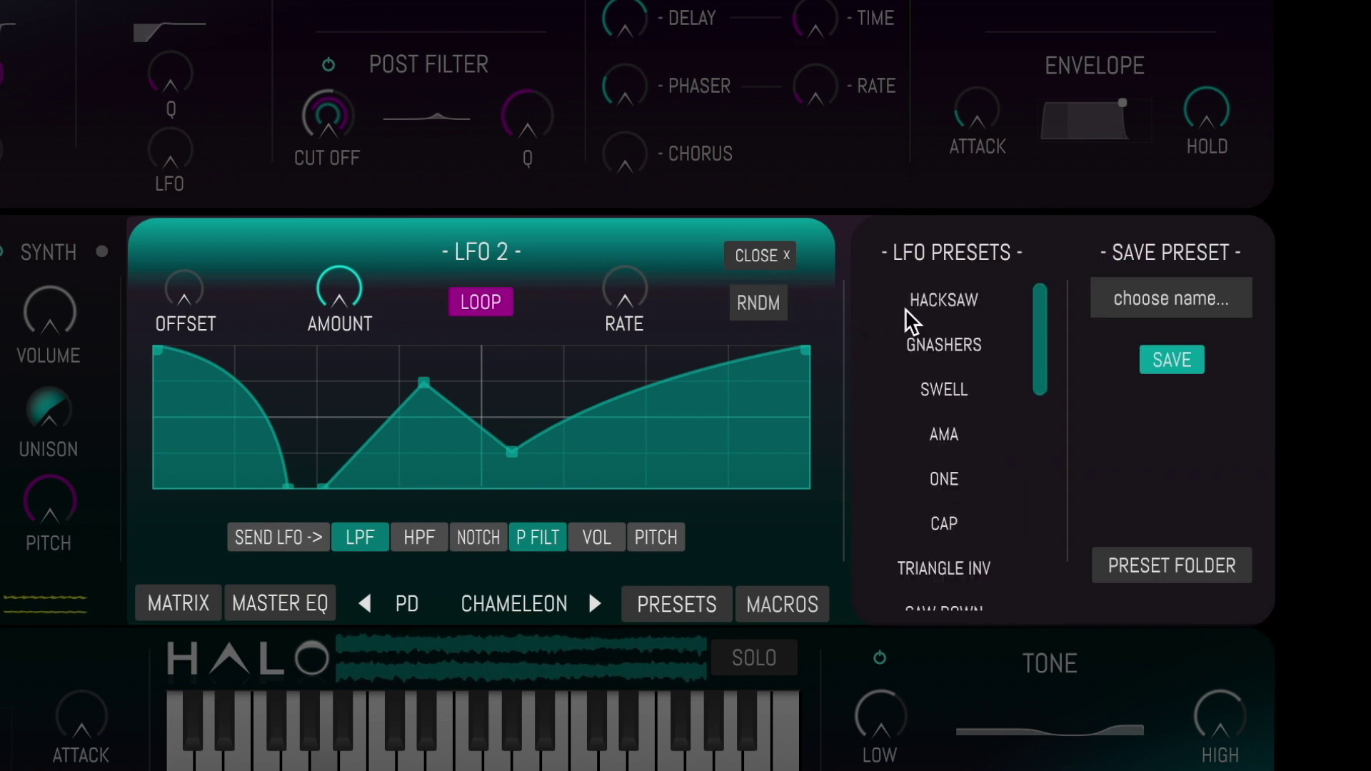
left_click(944, 304)
left_click(952, 347)
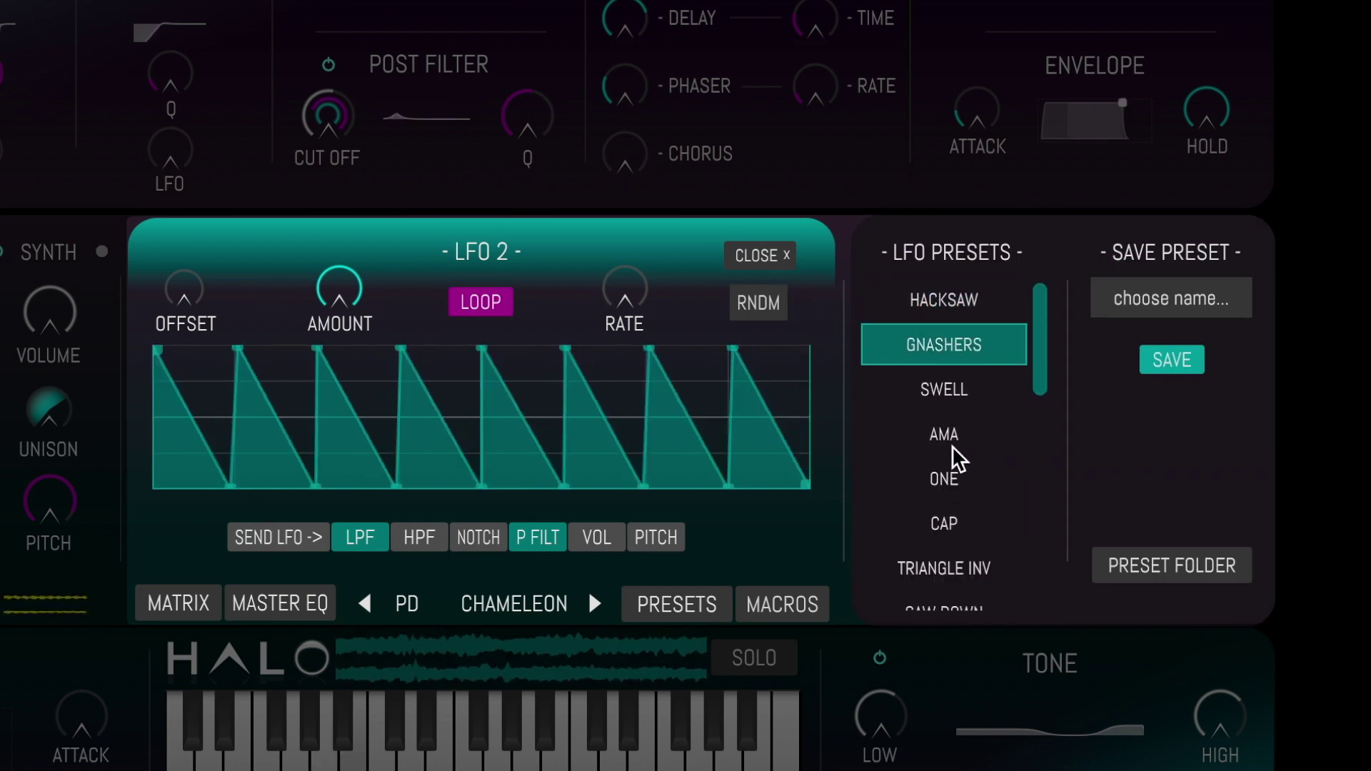
scroll(955, 457, "down", 3)
left_click(948, 483)
left_click(1161, 368)
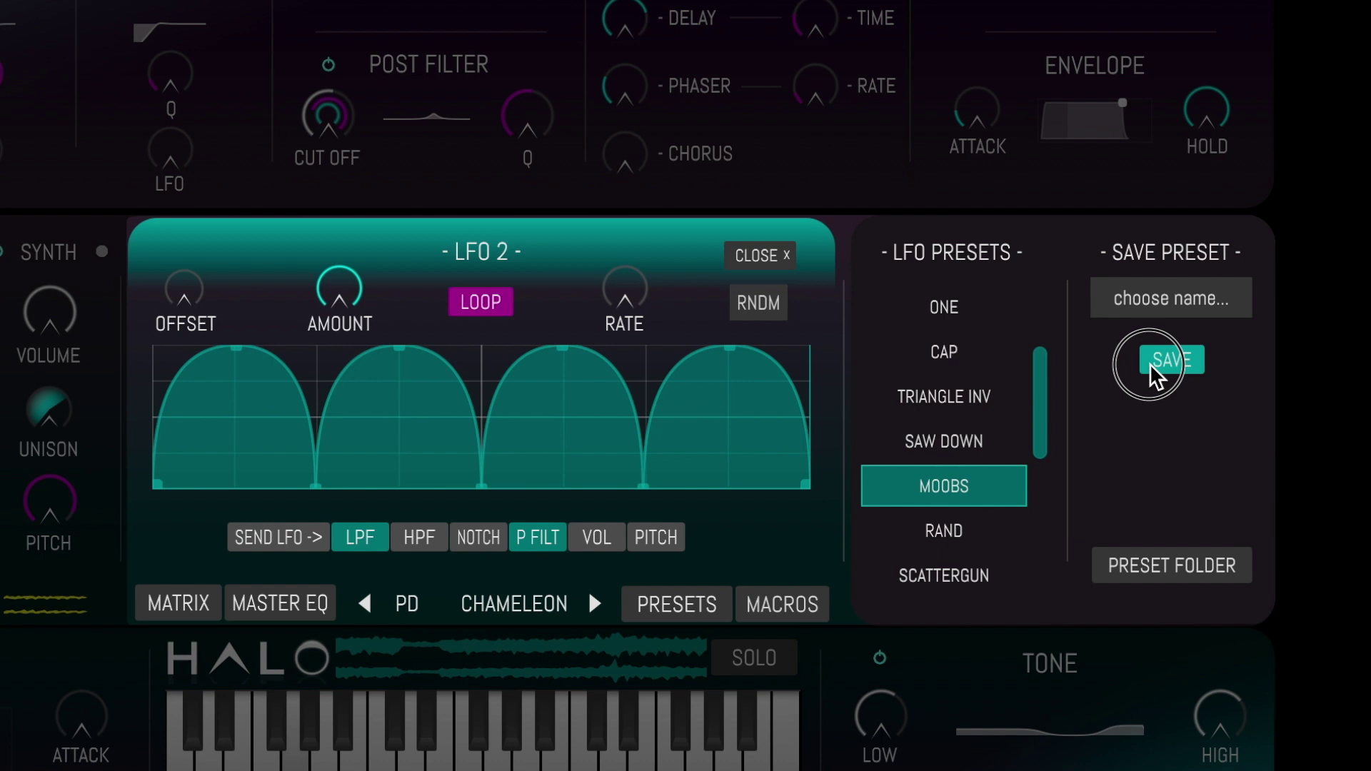
left_click(1209, 457)
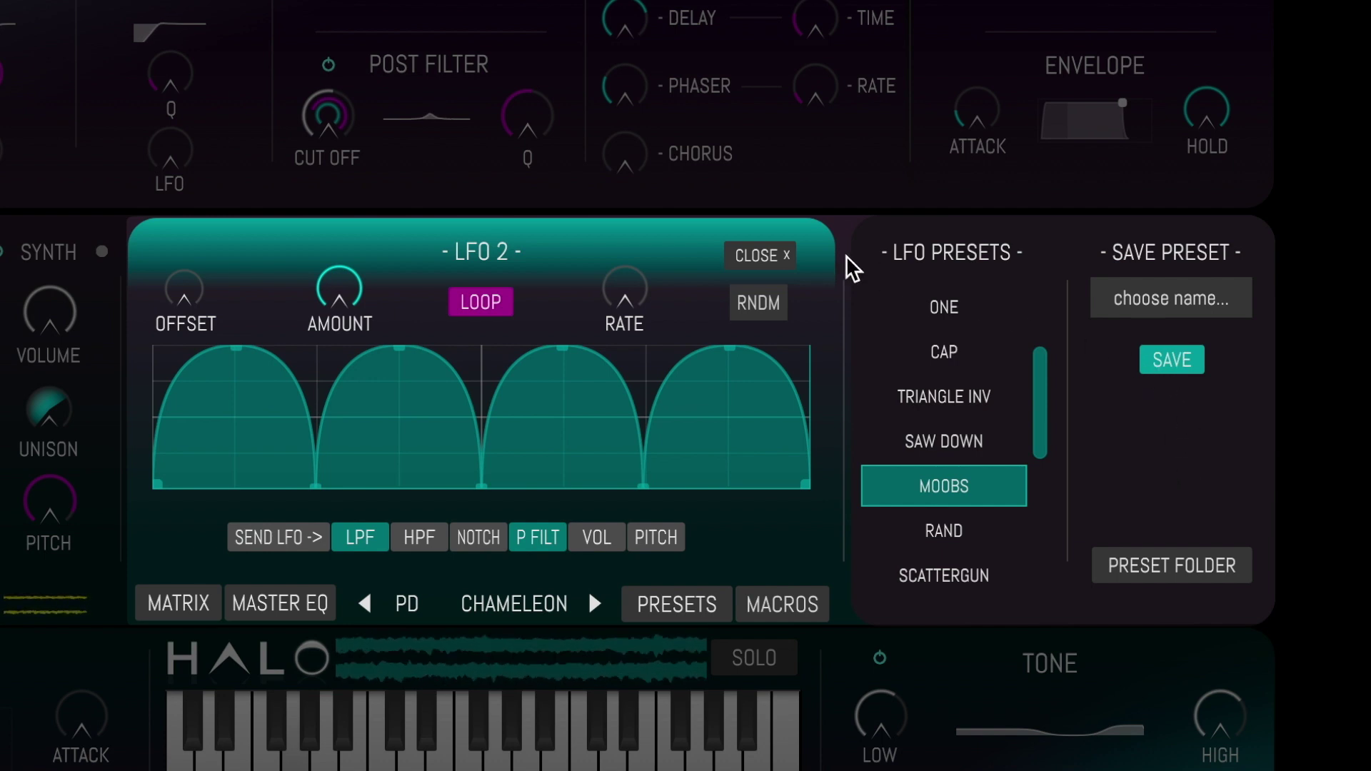
left_click(780, 256)
Randomise the LFO 2 curve several times and increase its rate.
left_click(761, 304)
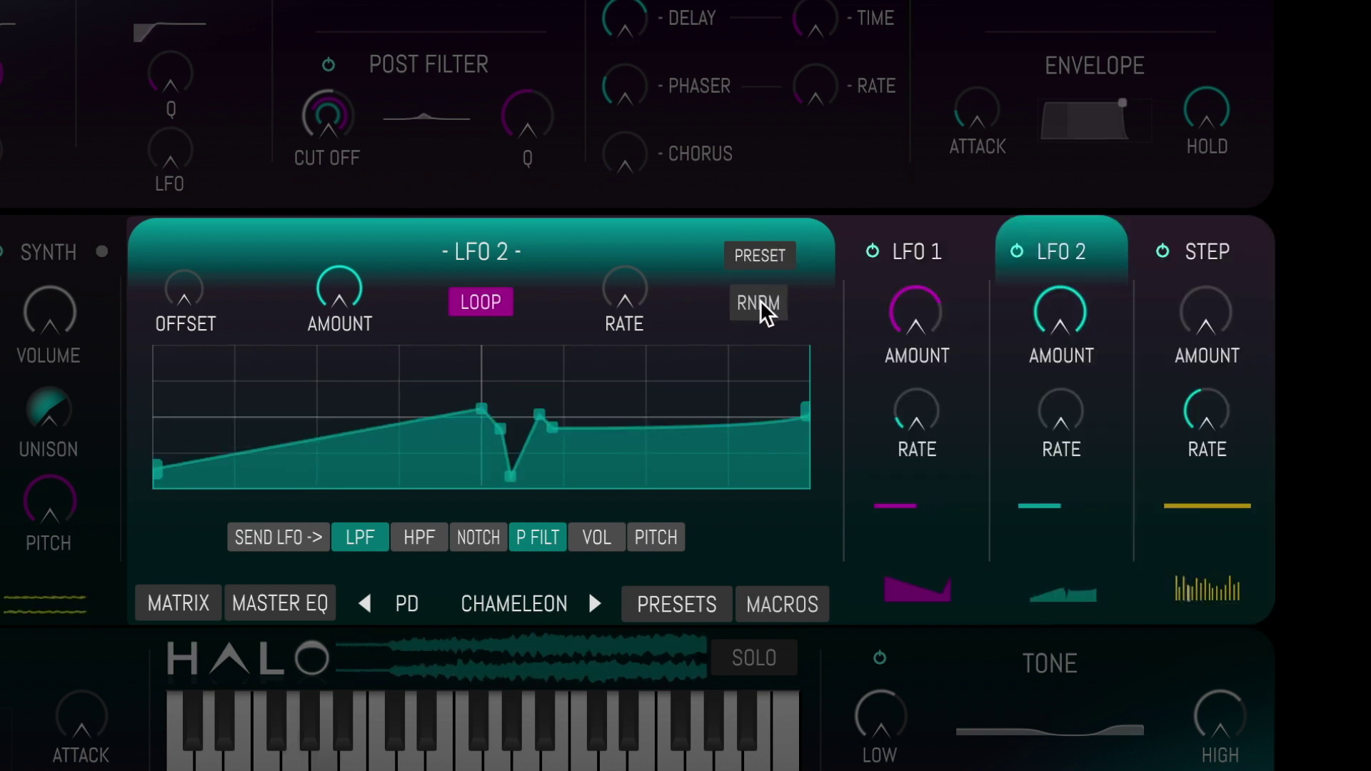
left_click(762, 304)
left_click(762, 304)
left_click_drag(625, 289, 635, 143)
left_click(746, 310)
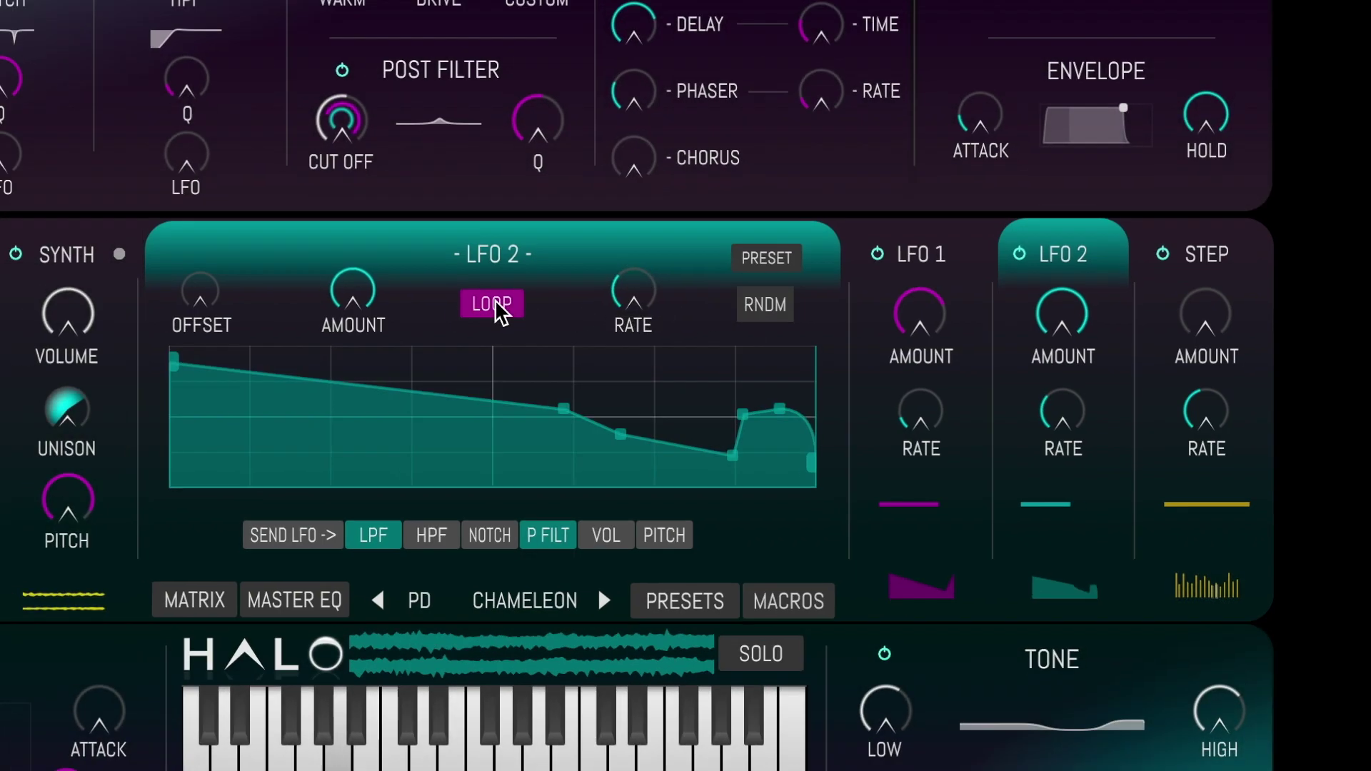
Keep LFO 2 looping, send it to the high-pass filter, and raise one curve point to the top.
left_click(487, 309)
left_click(528, 314)
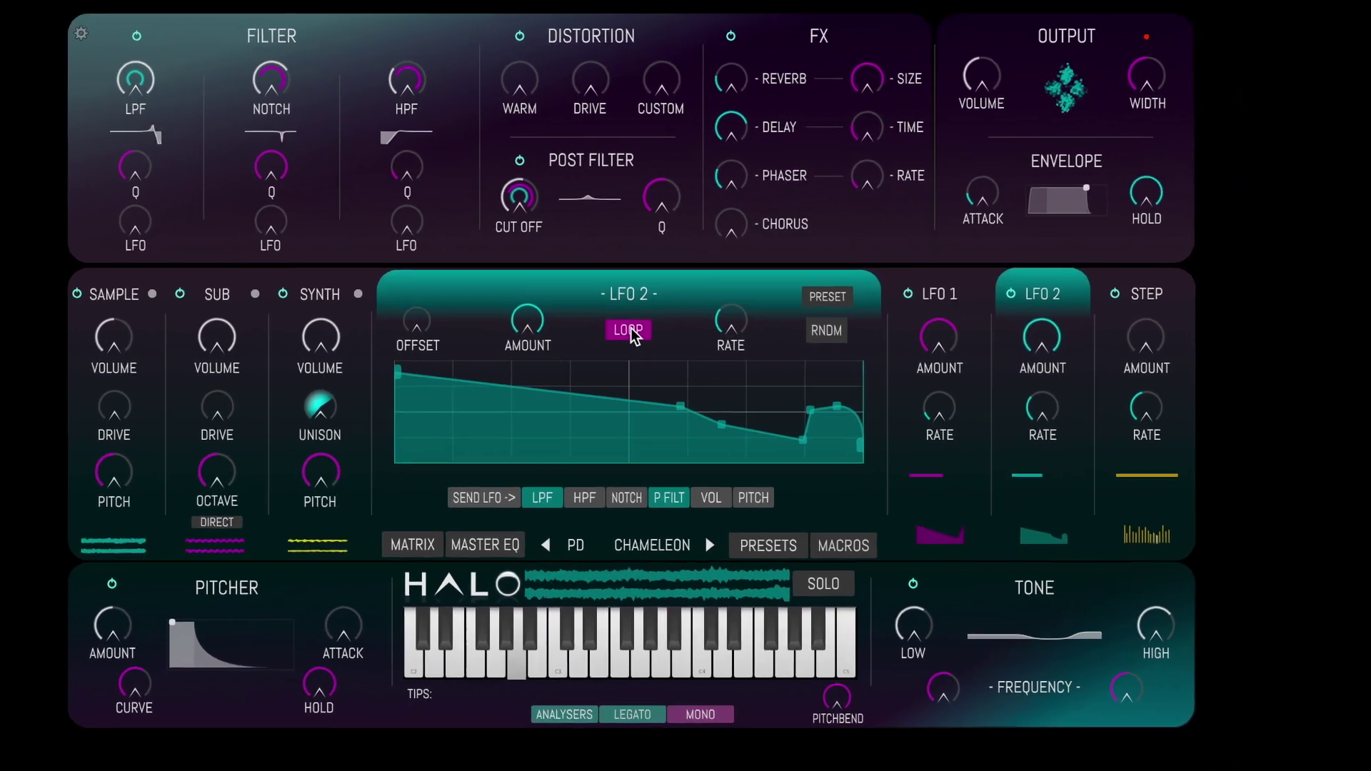
left_click(589, 497)
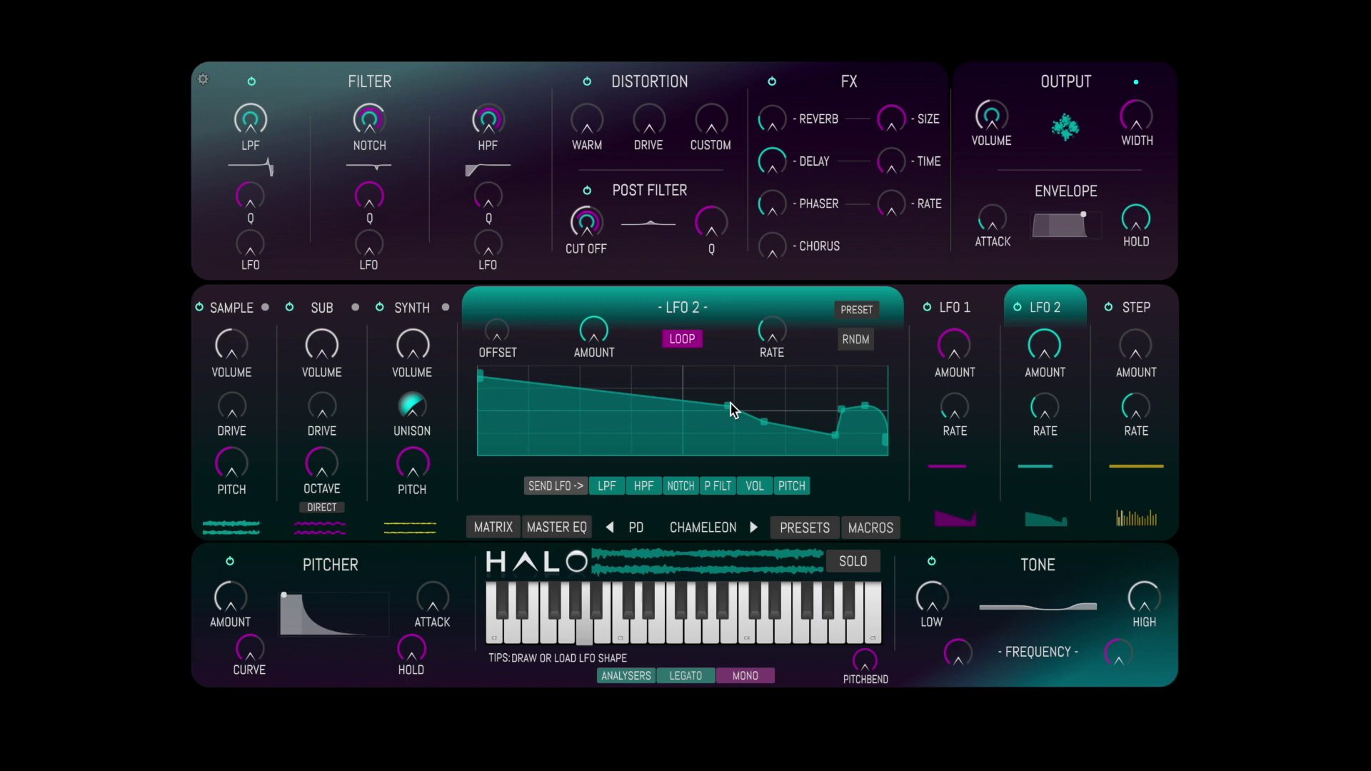
left_click_drag(732, 409, 733, 352)
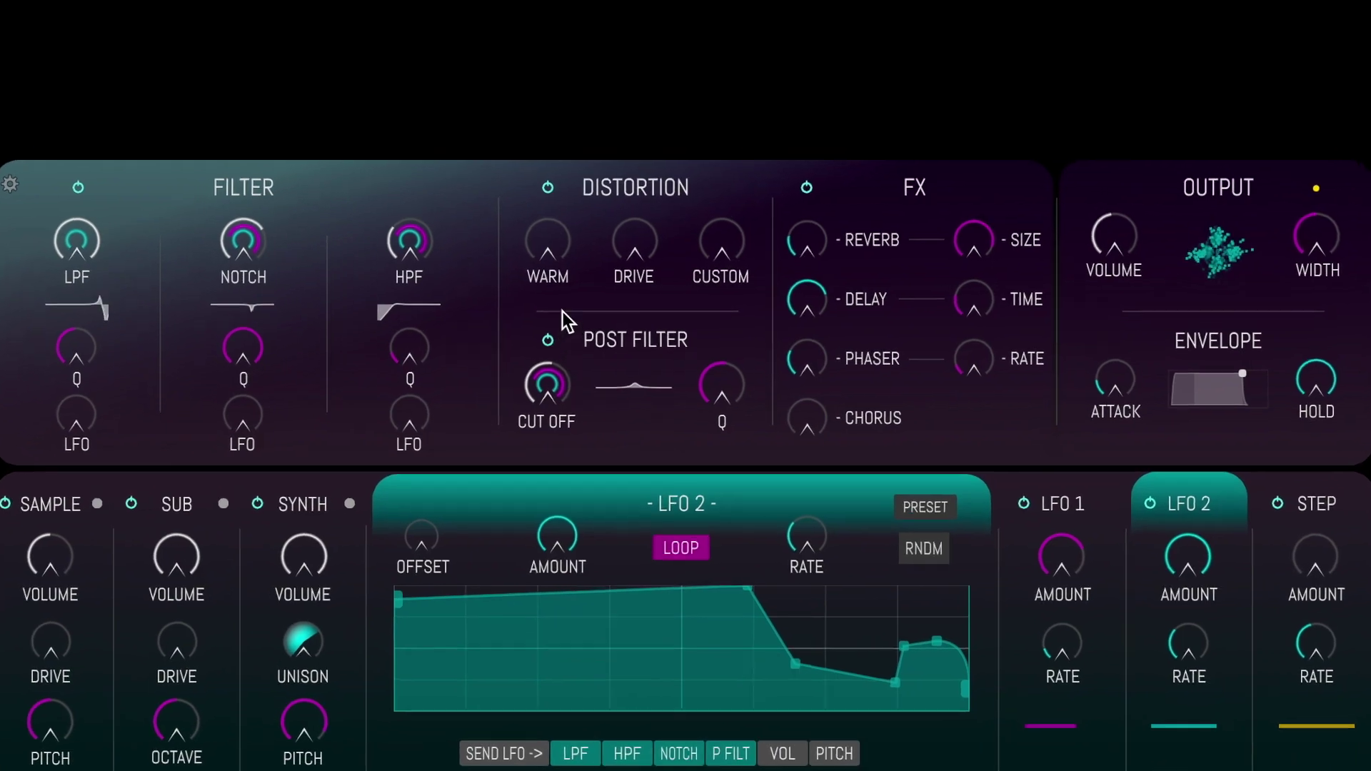
Assign Warm distortion to LFO 1, and low-pass Q and low-pass LFO amount to LFO 2.
right_click(591, 120)
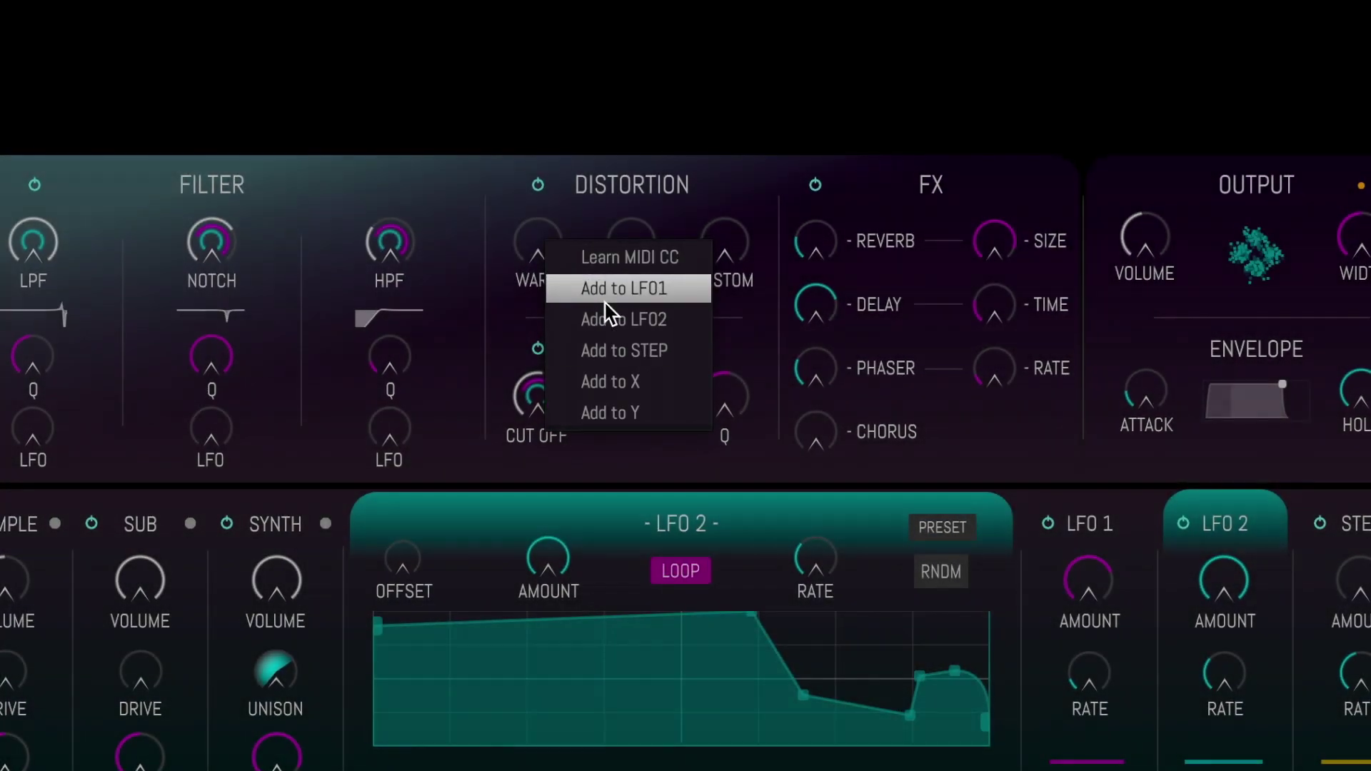
left_click(606, 288)
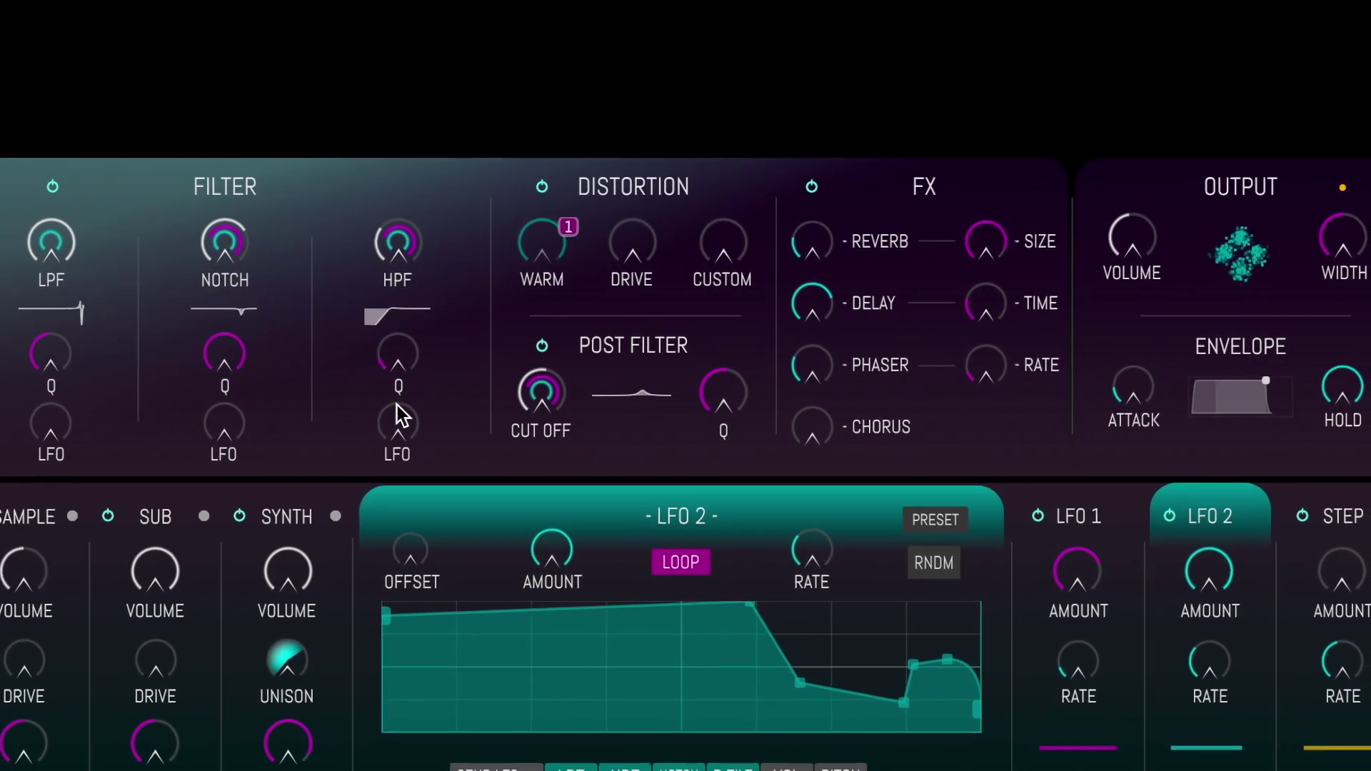
right_click(74, 347)
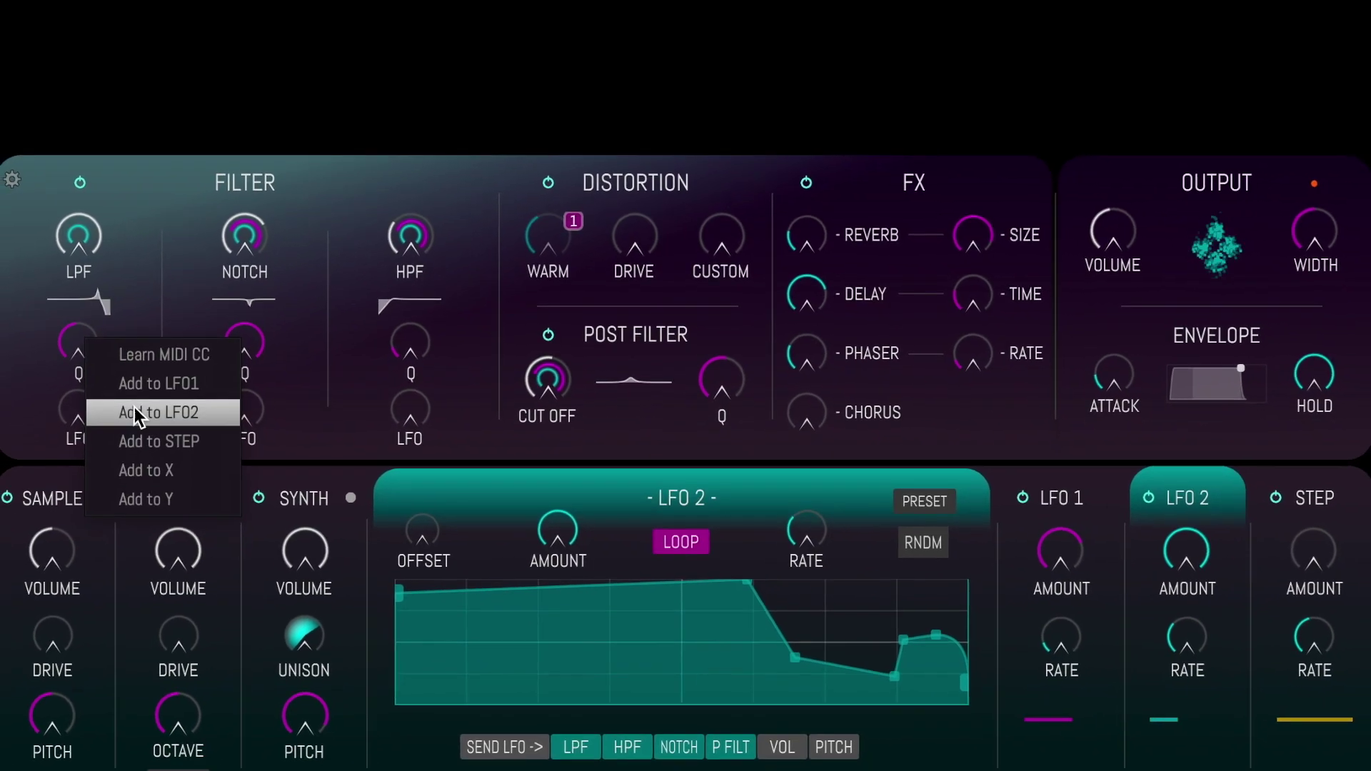
left_click(114, 419)
right_click(86, 400)
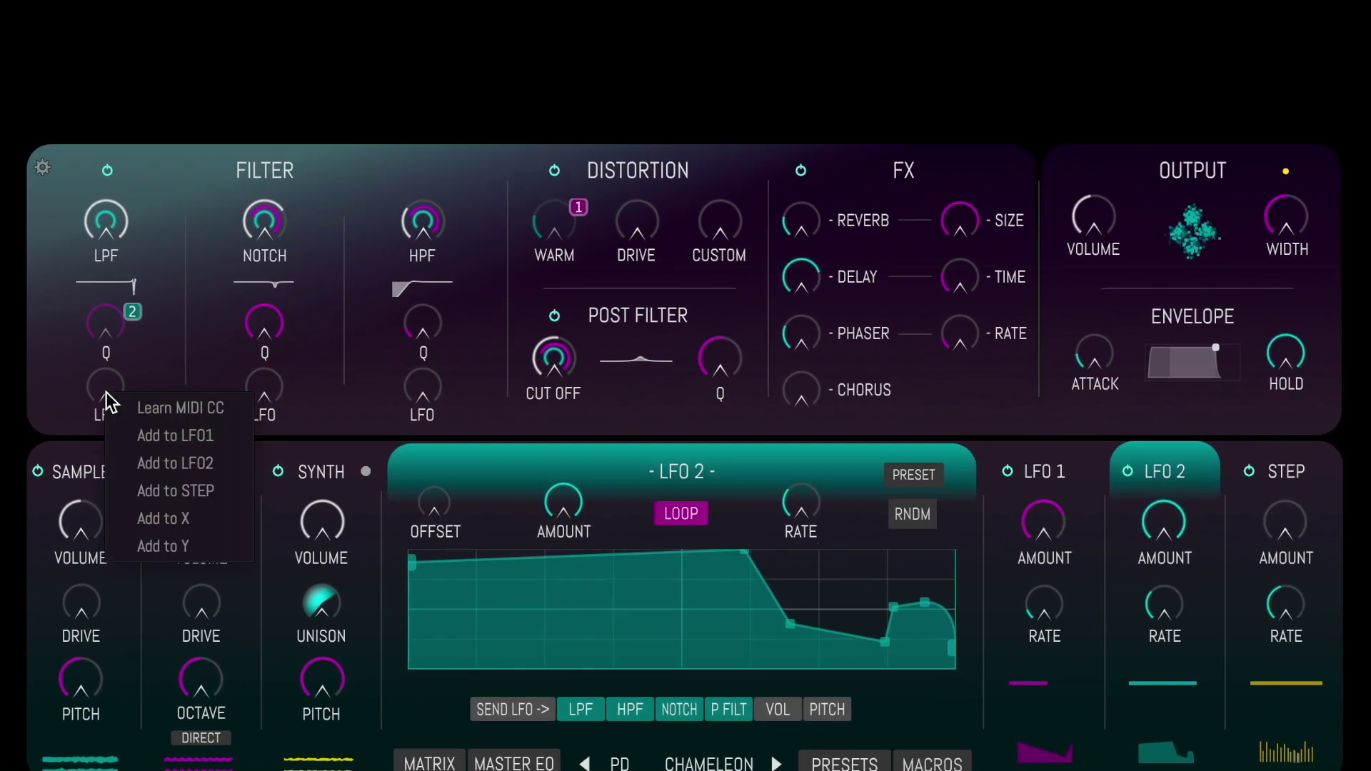
left_click(157, 451)
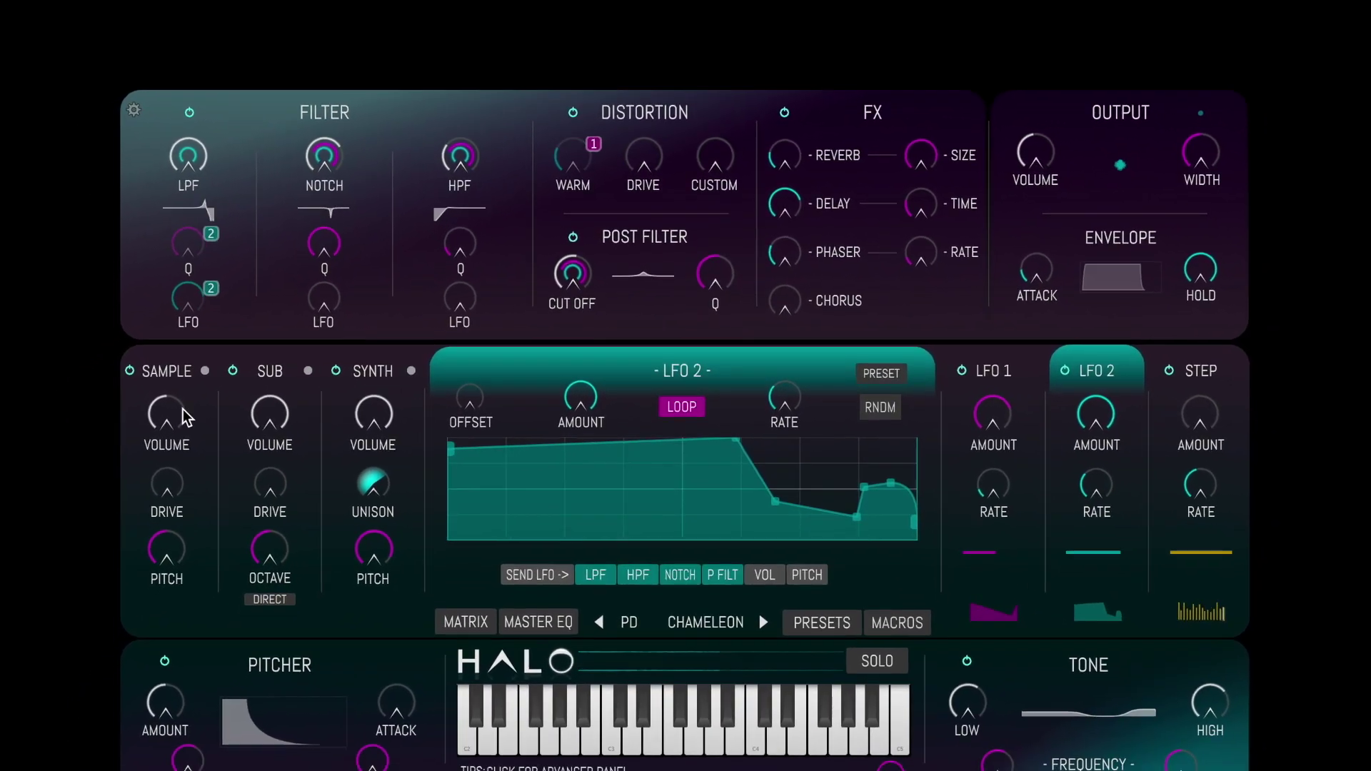
Link the sample, sub and synth volumes to macro X and show the X/Y macro knobs.
right_click(143, 443)
left_click(214, 508)
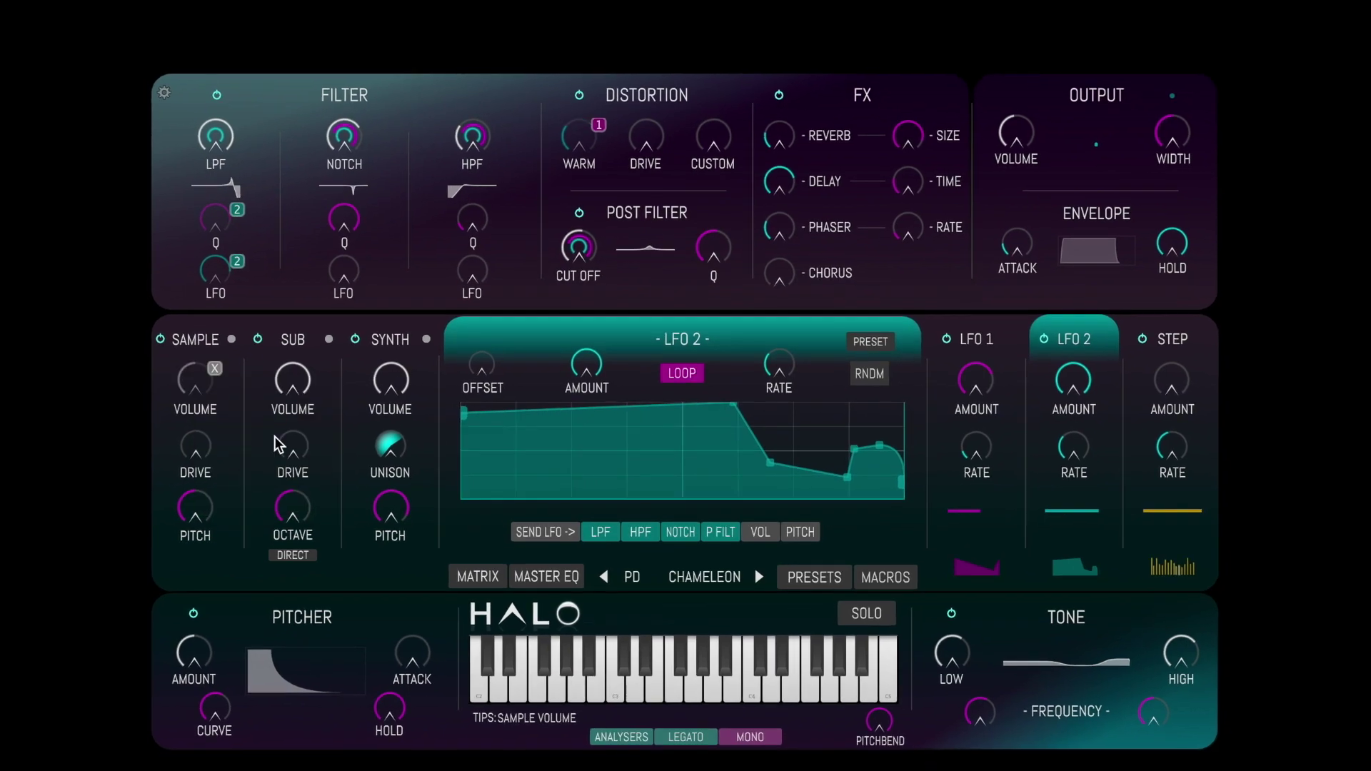
right_click(290, 409)
left_click(355, 469)
right_click(391, 373)
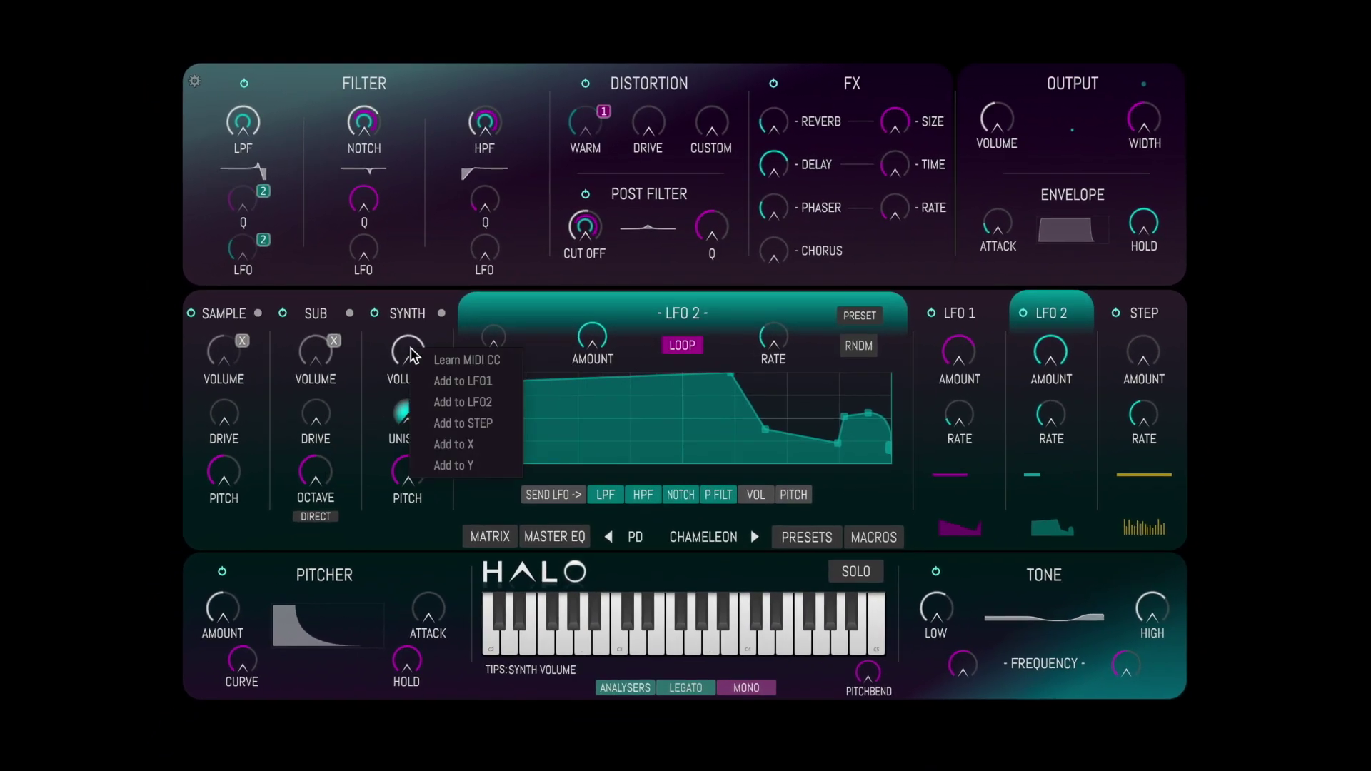
left_click(449, 435)
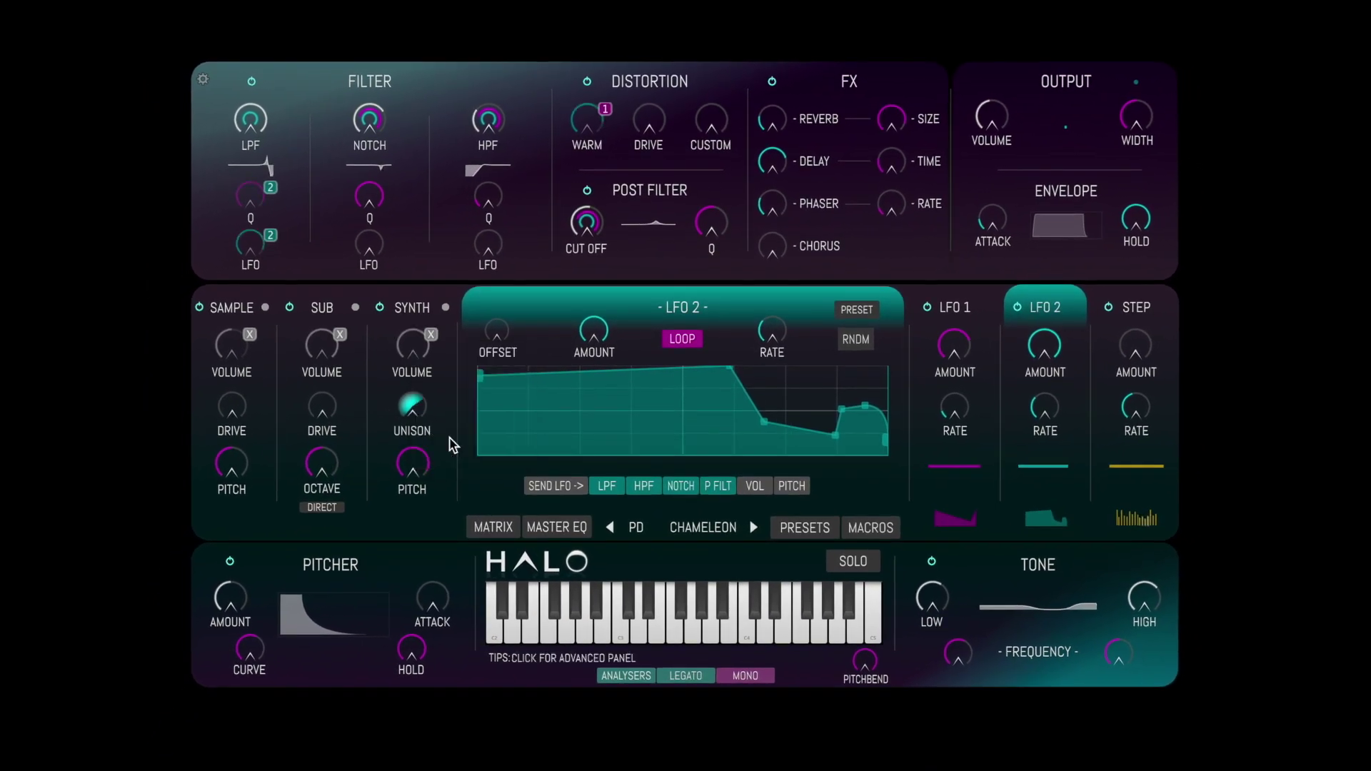
left_click(871, 529)
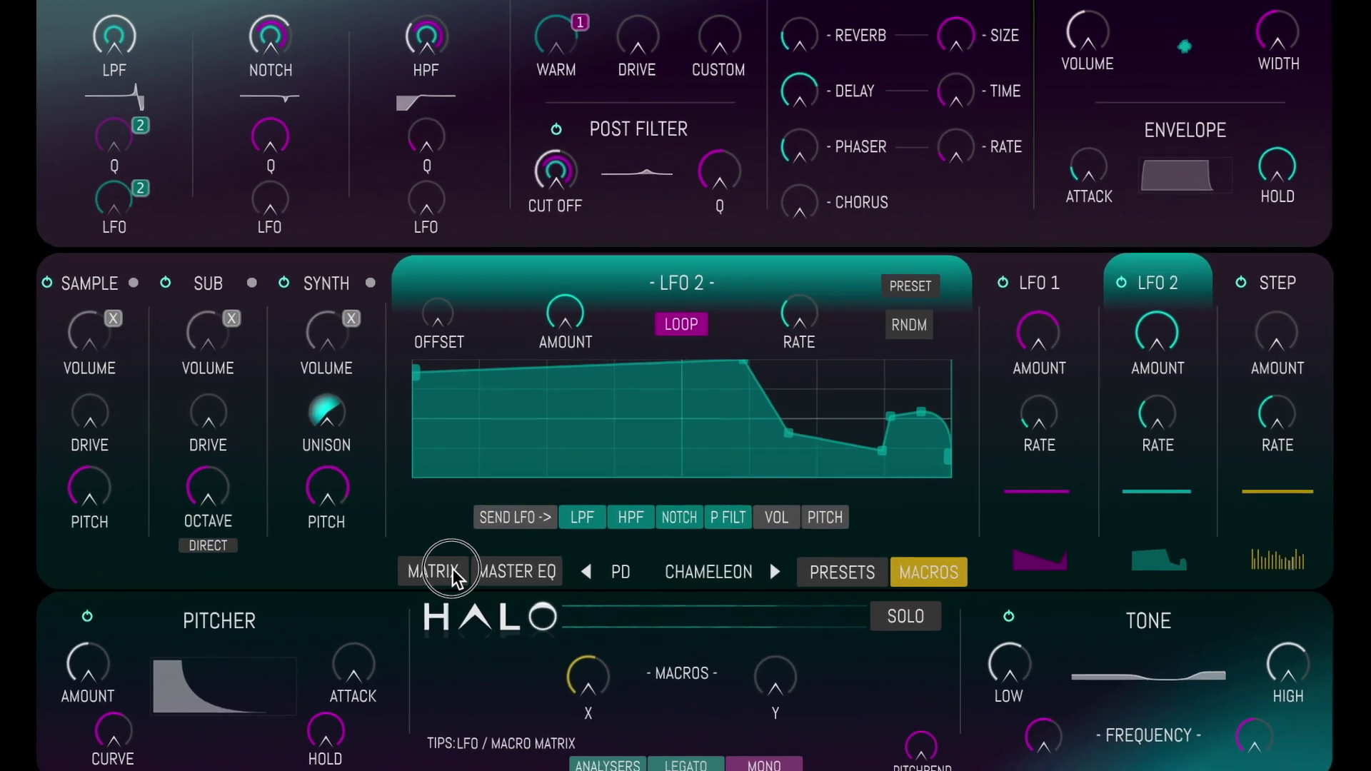
In the modulation matrix set SUB_VOLUME min to -5.38 and SYNTH_VOLUME min to -642, then open the preset browser.
left_click(499, 529)
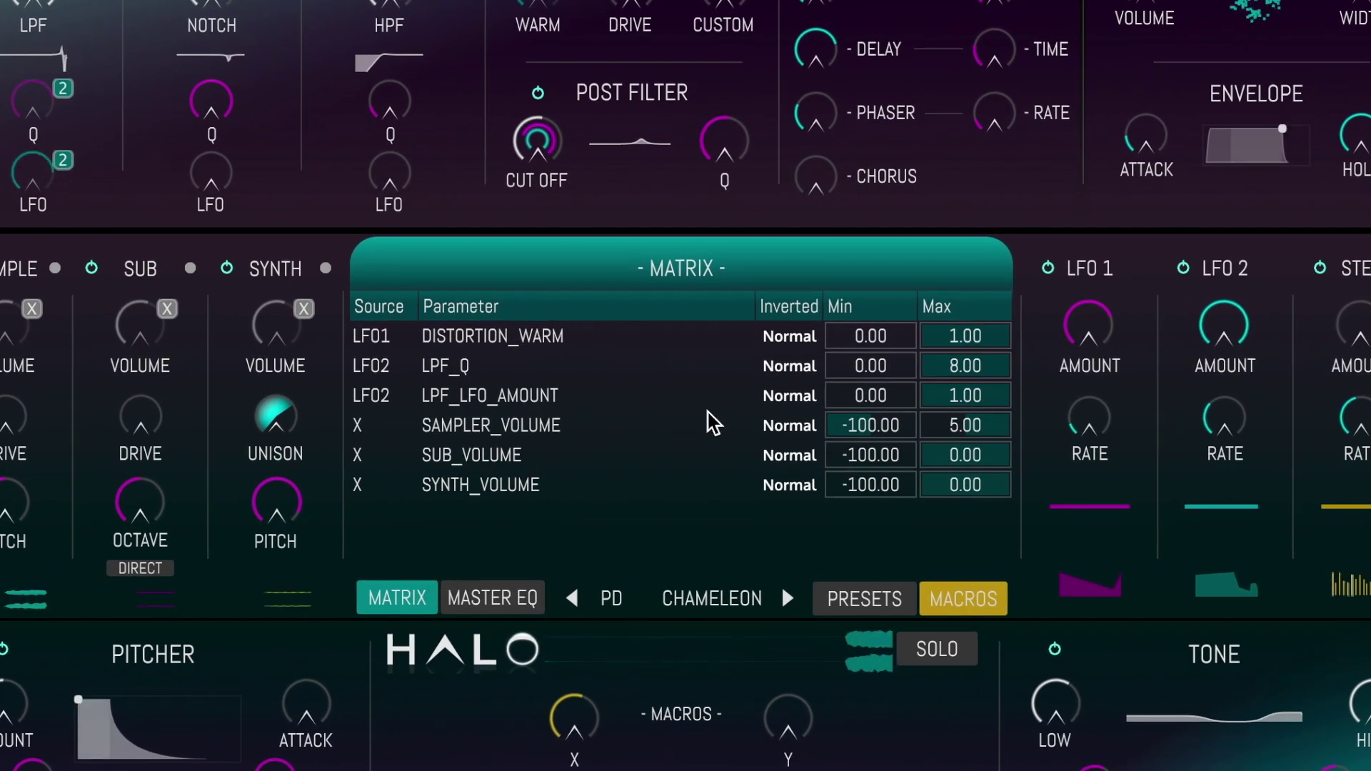
left_click(888, 451)
mouse_move(894, 454)
left_mouse_down()
mouse_move(909, 428)
mouse_move(894, 447)
left_mouse_up()
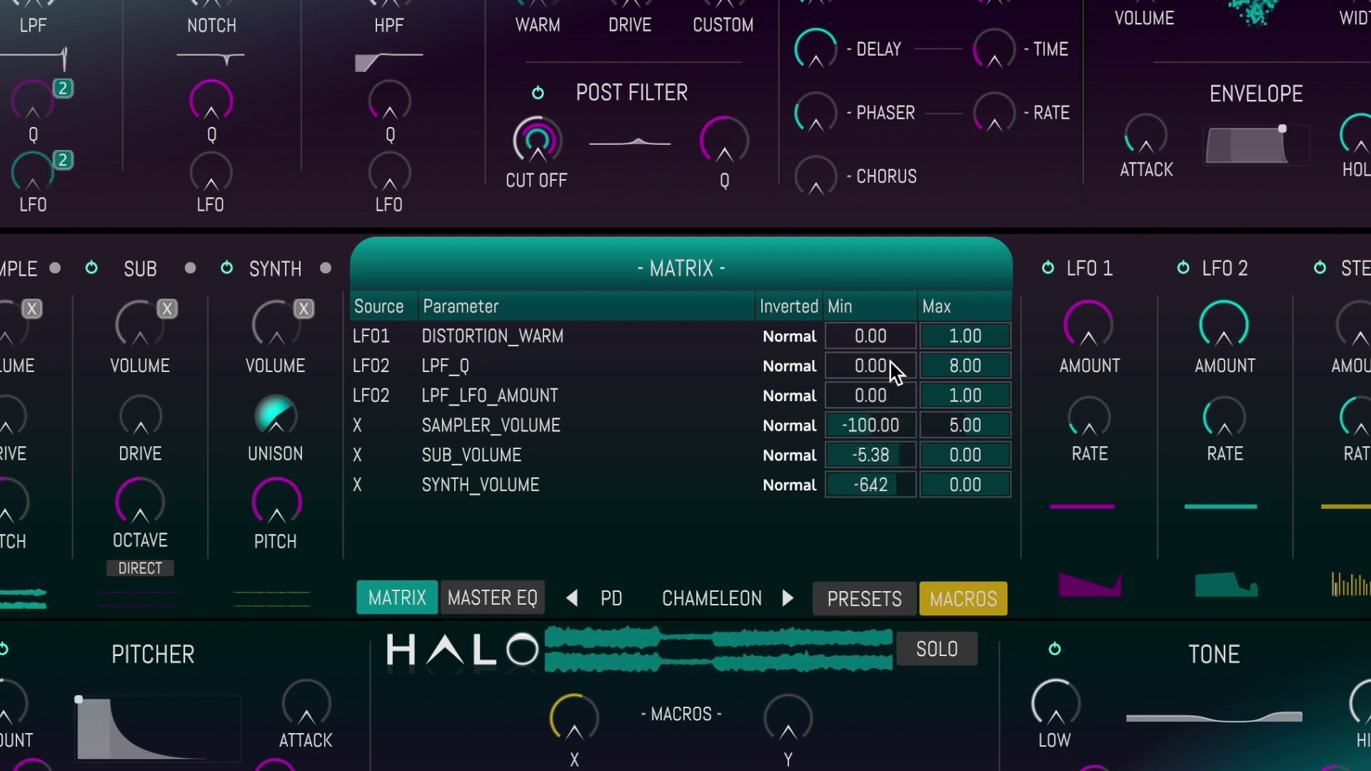
left_click_drag(886, 336, 957, 349)
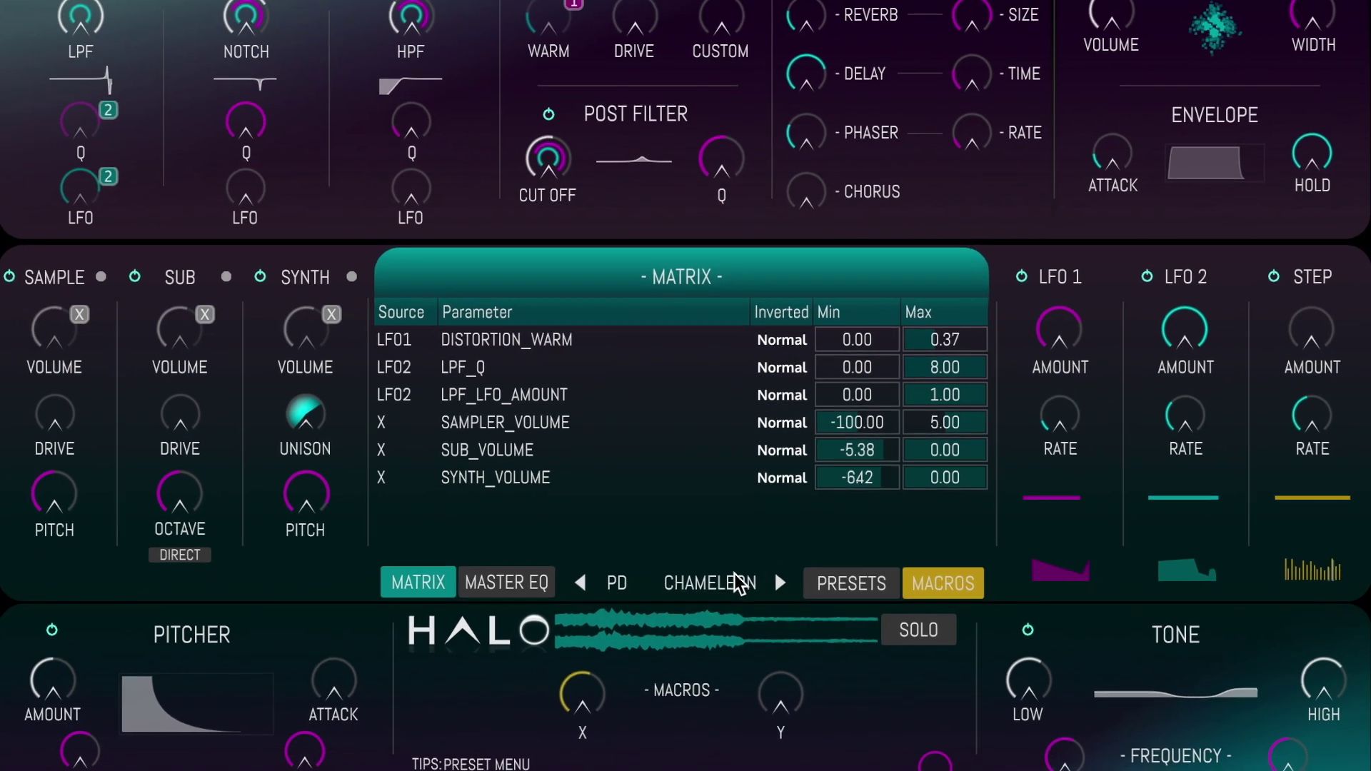
left_click(743, 603)
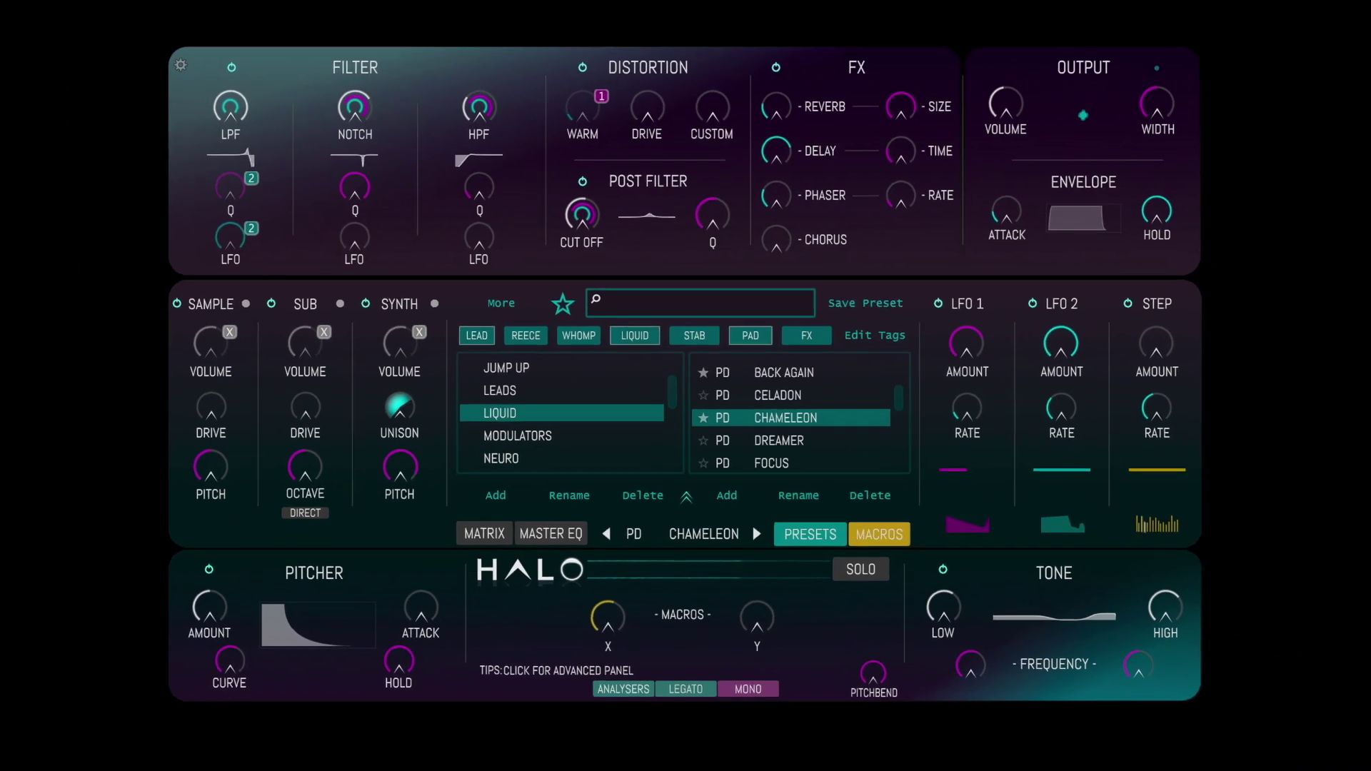
Load the DINOSOR bass preset, boost the high shelf to about 6.7 dB, and cut the low shelf to -4.9 dB.
scroll(517, 442, "down", 1)
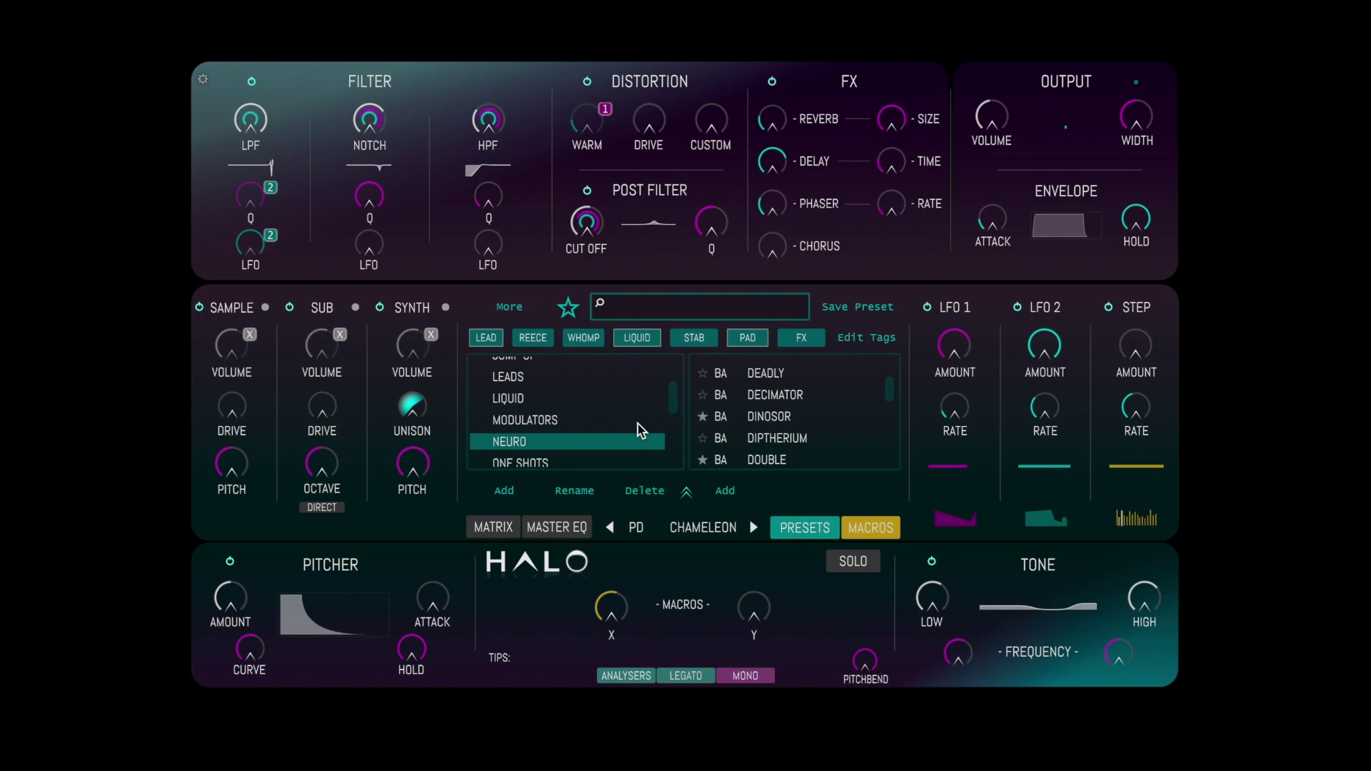
left_click(771, 417)
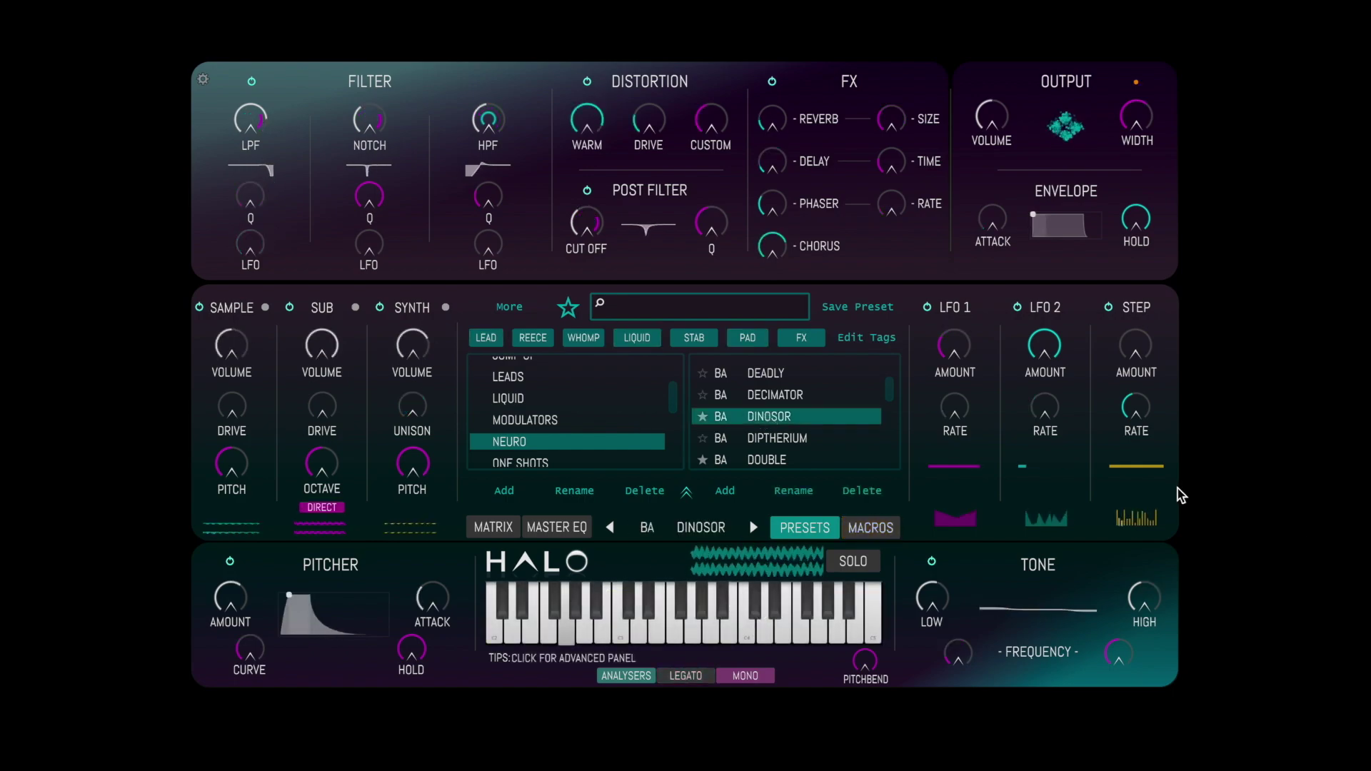
left_click(1153, 604)
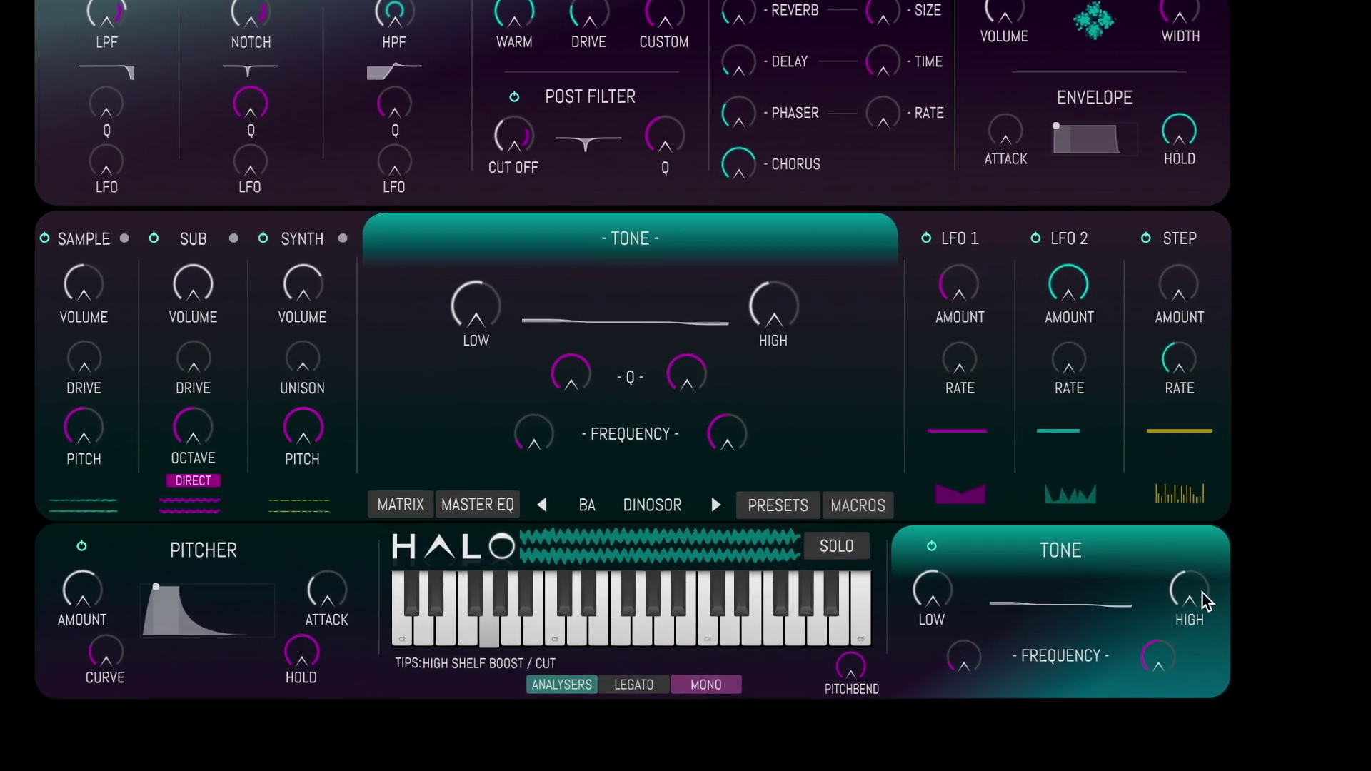
left_click_drag(1205, 602, 1218, 515)
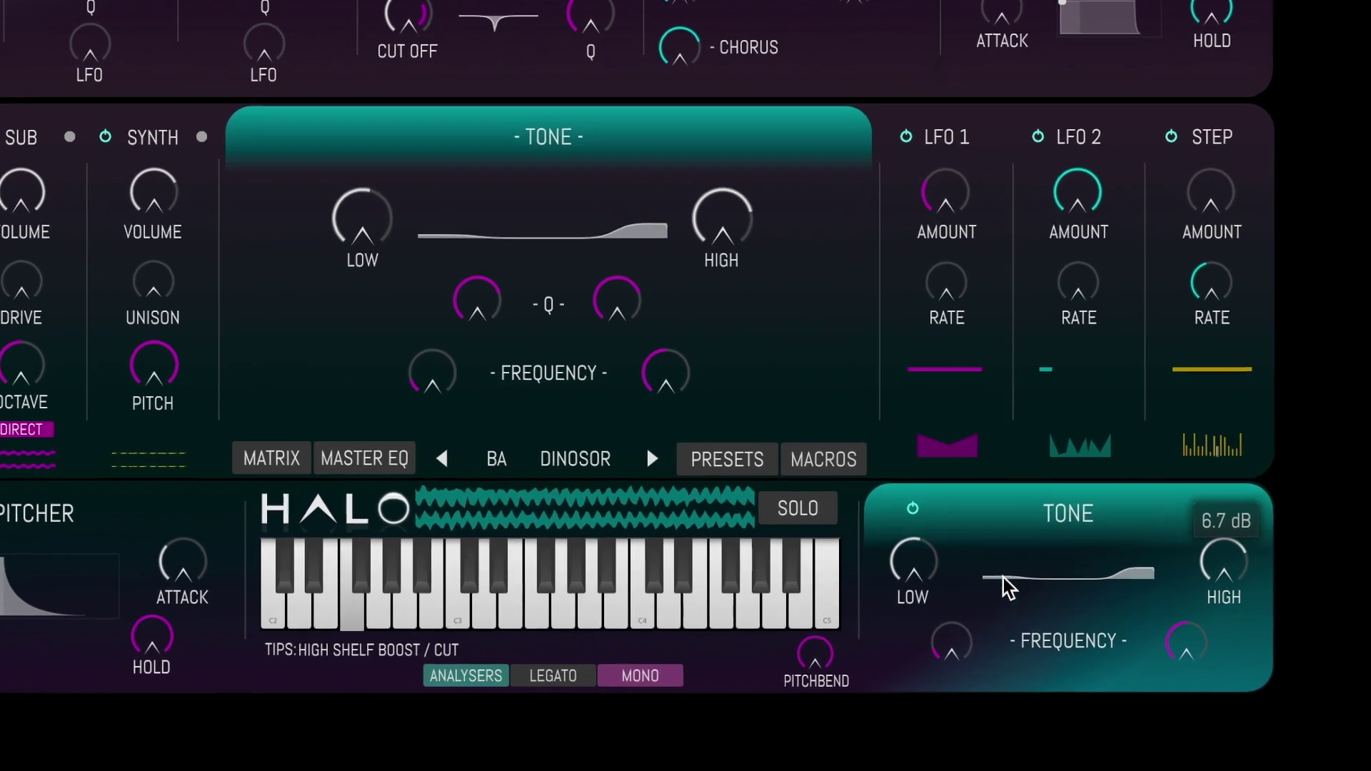
left_click_drag(913, 561, 871, 492)
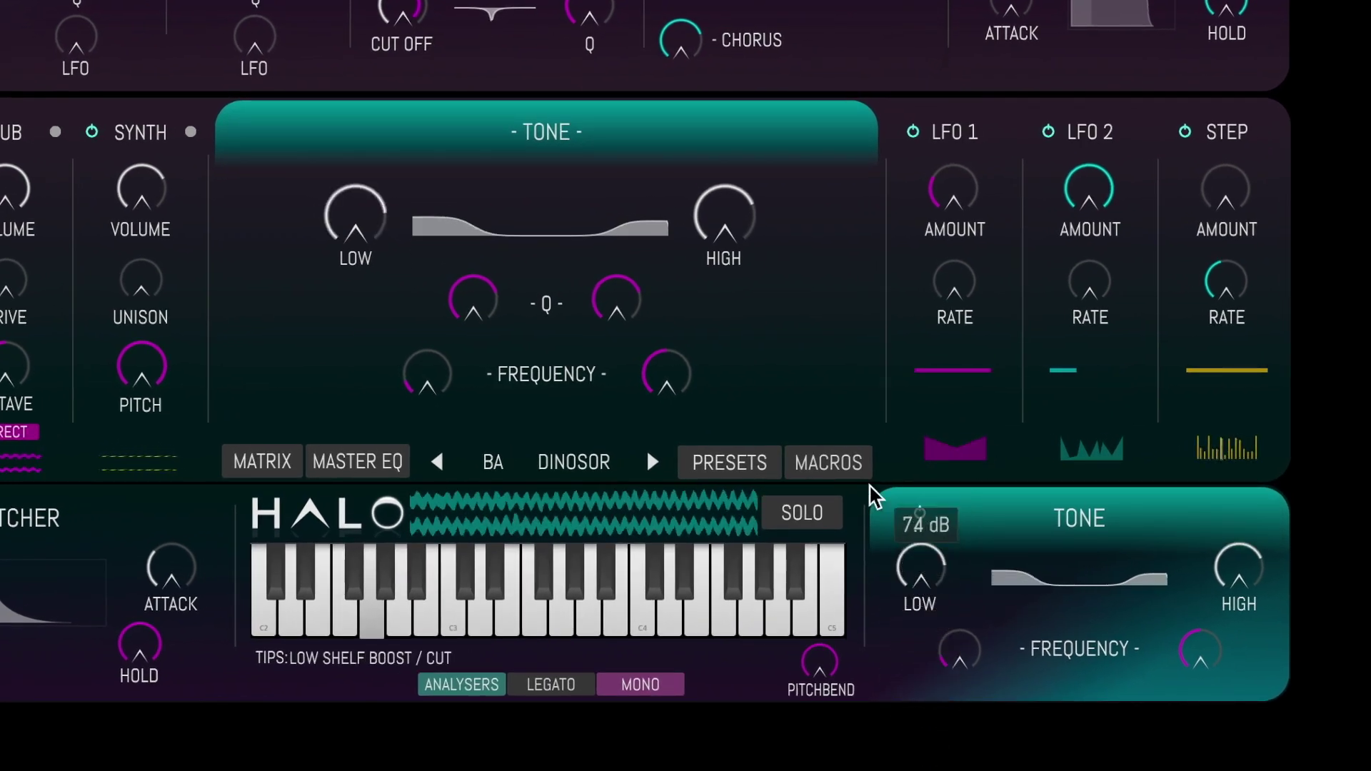
Raise the fifth master EQ band and broaden its upper-mid boost.
left_click(358, 465)
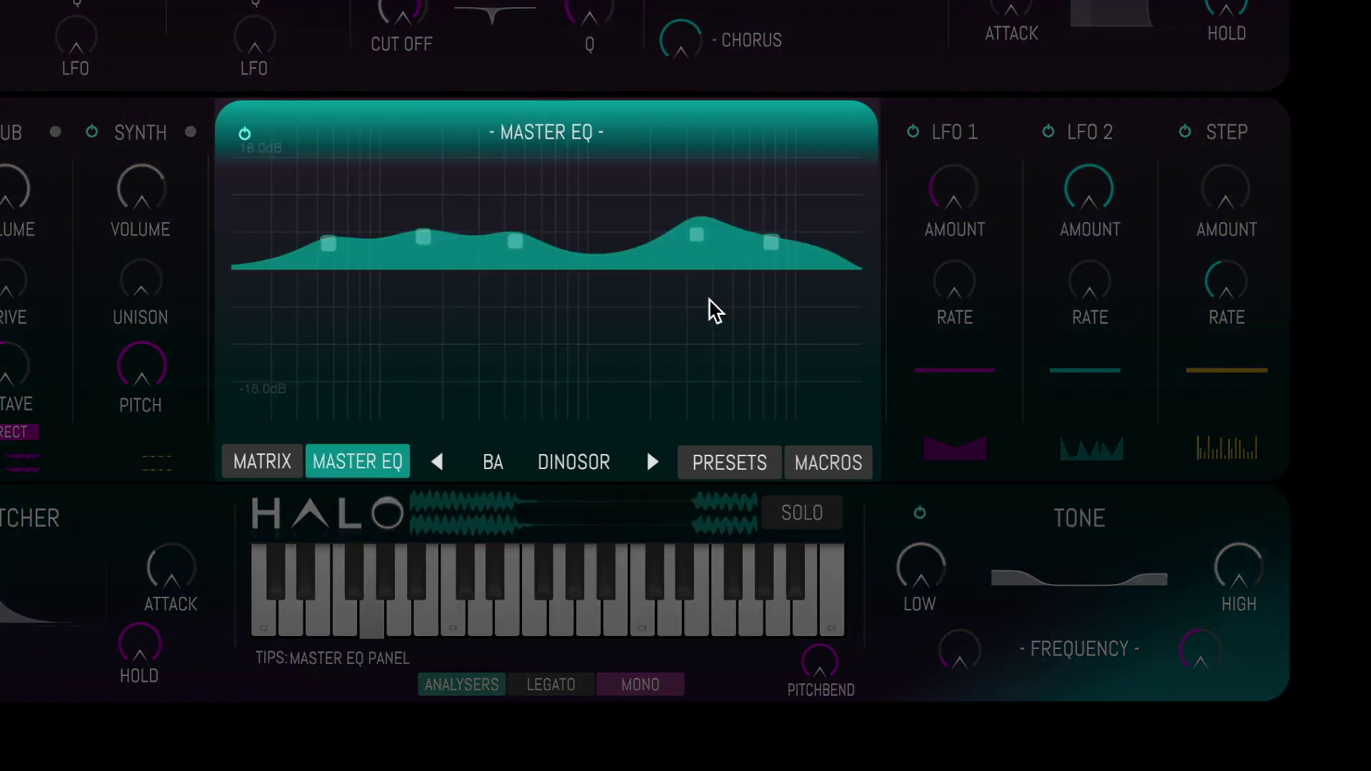
left_click_drag(771, 246, 773, 180)
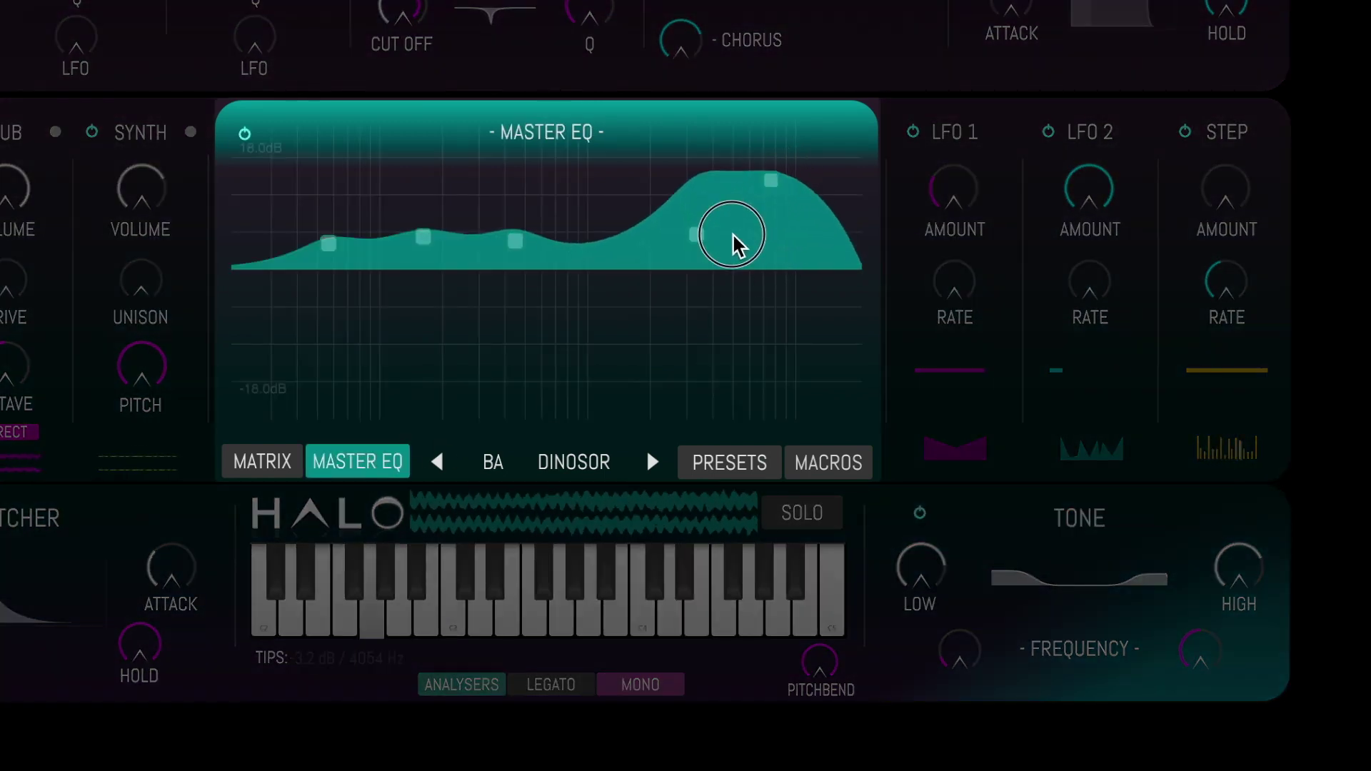
left_click_drag(734, 236, 824, 212)
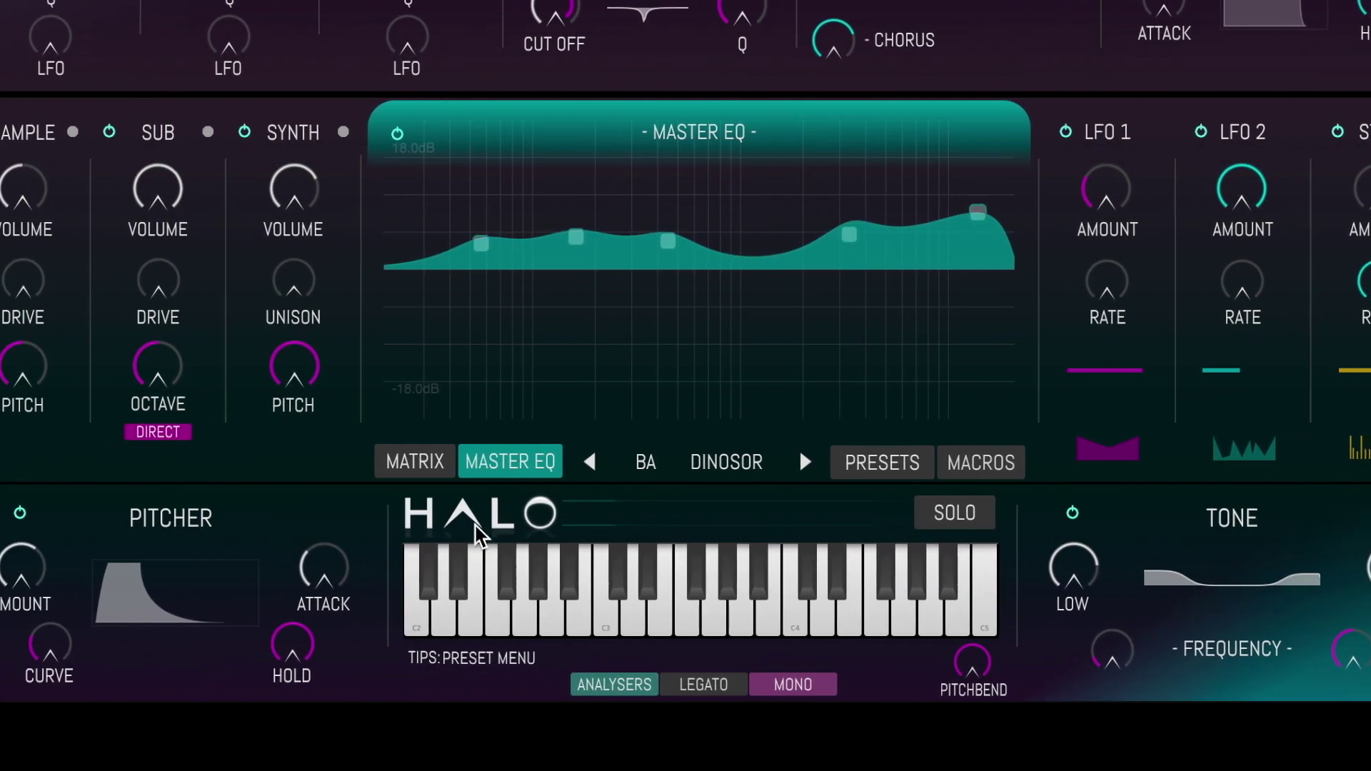
Bring the pitch envelope's hold down to 0 ms and reset its attack to 0 ms.
left_click(222, 517)
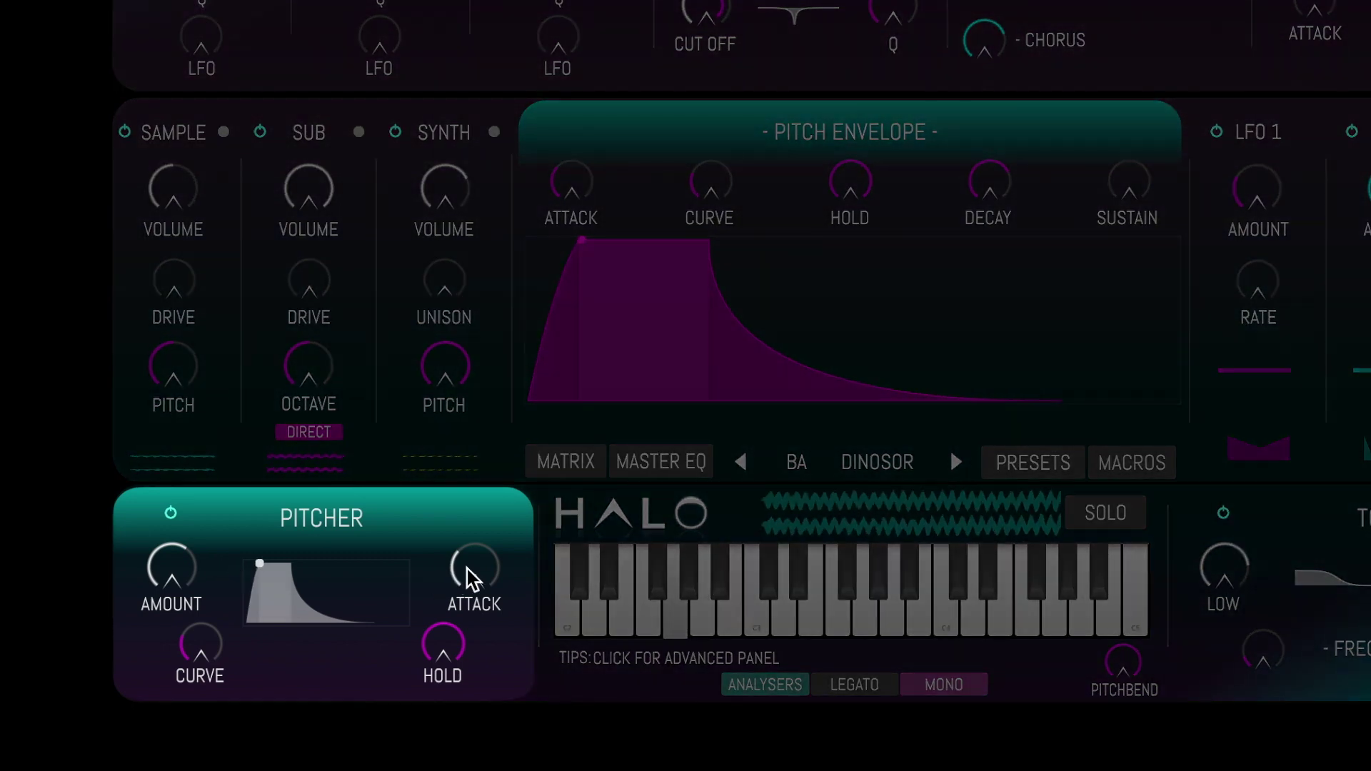
left_click_drag(471, 577, 485, 510)
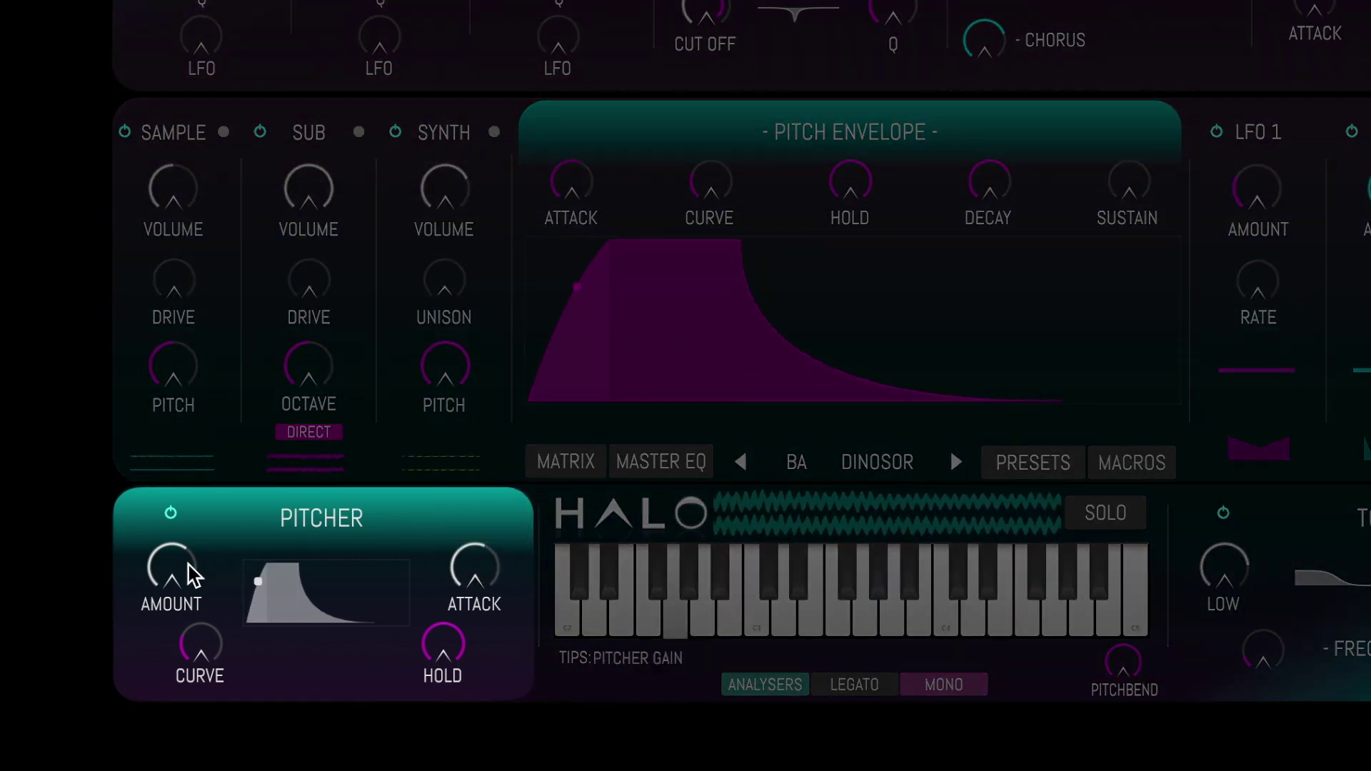
left_click_drag(421, 644, 422, 680)
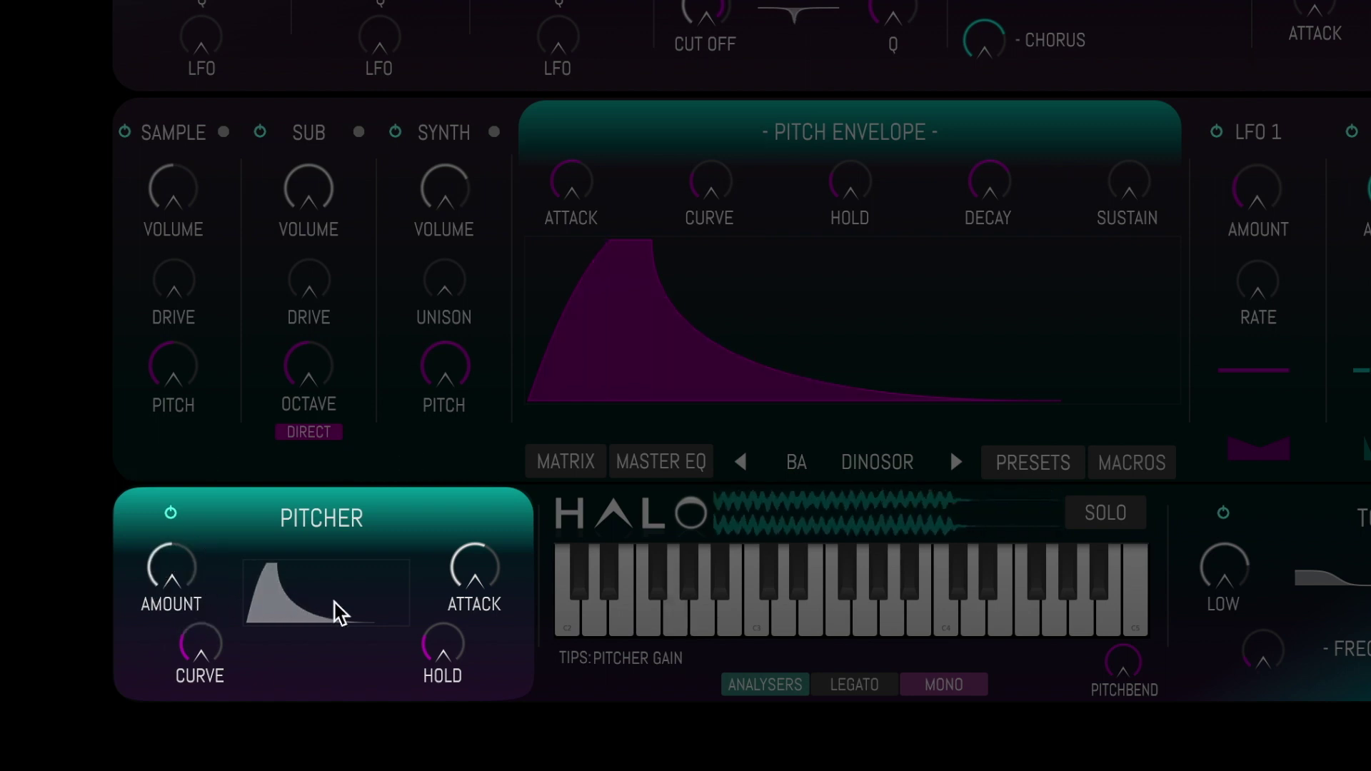
left_click_drag(430, 639, 430, 765)
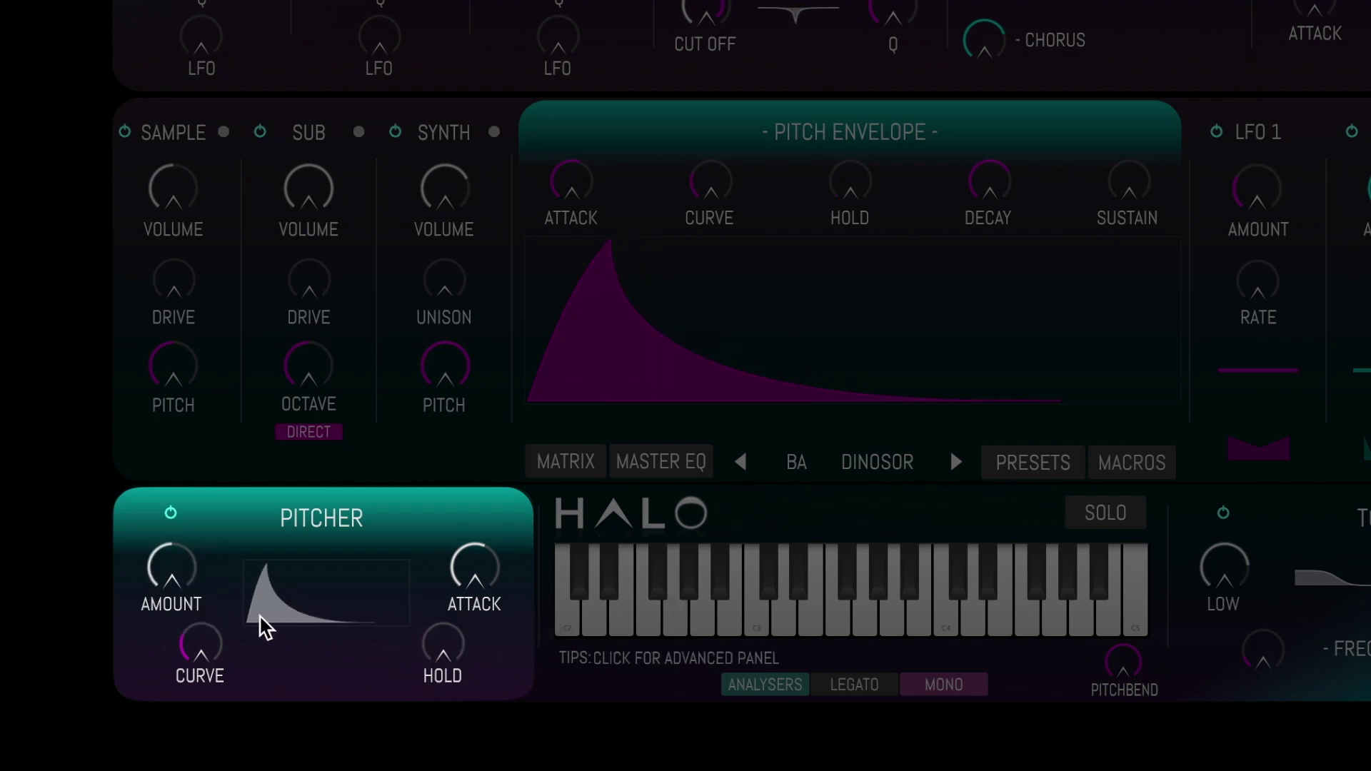
double_click(481, 580)
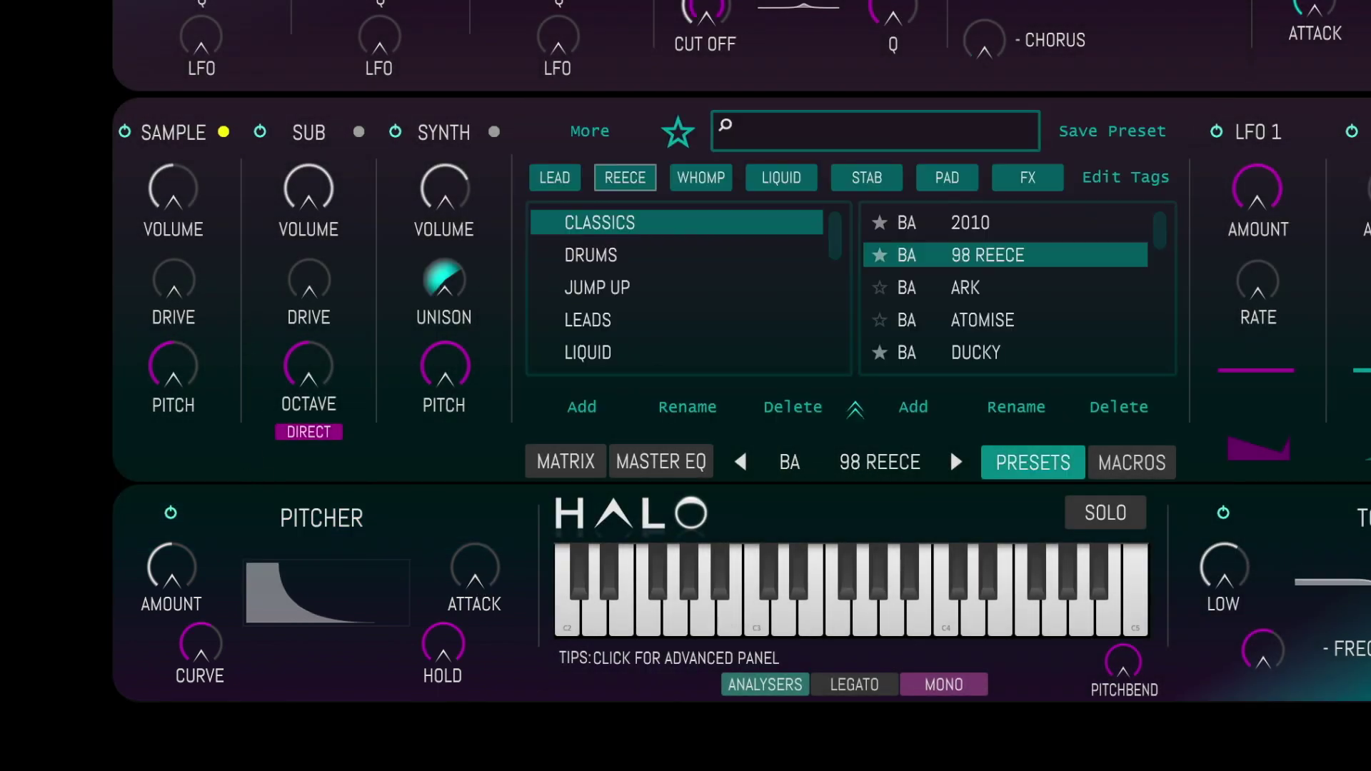
Switch the sample layer to a custom sample and load an audio file into it.
left_click(182, 133)
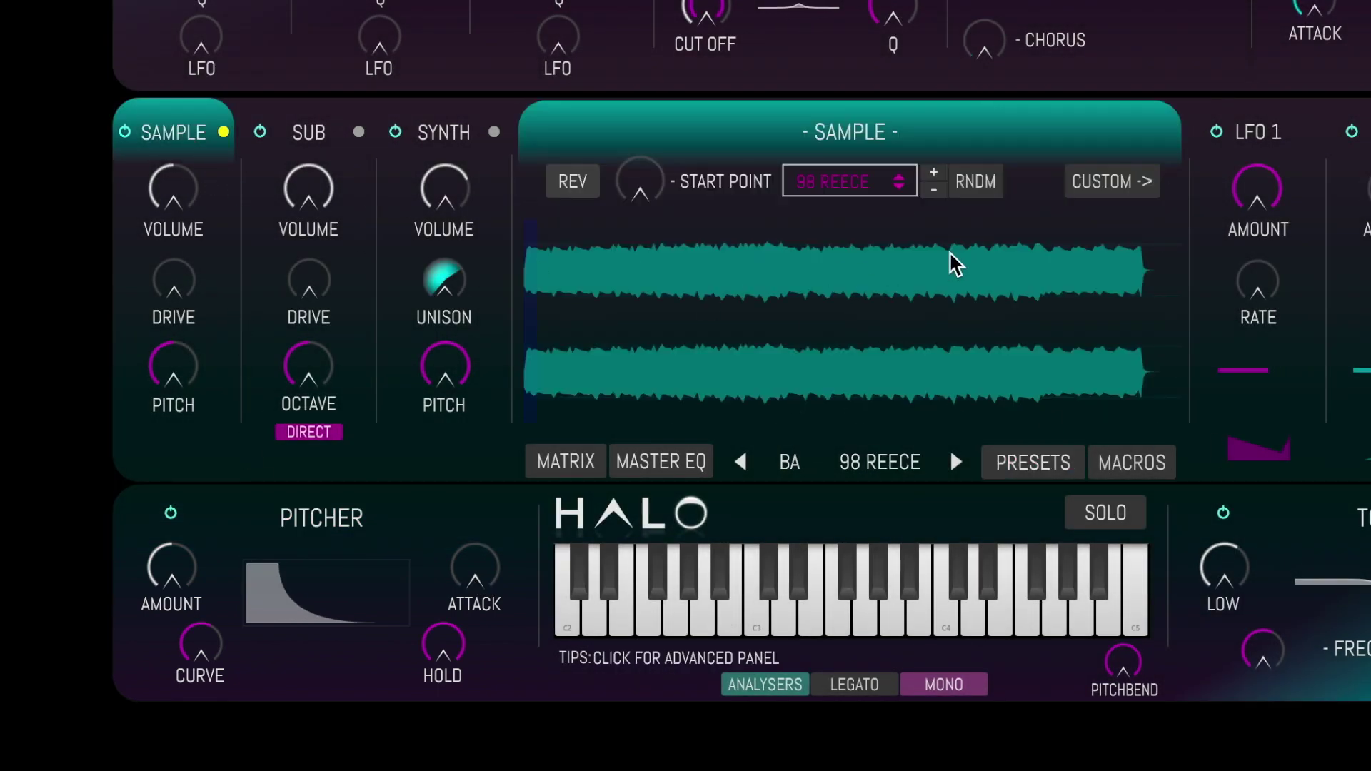
left_click(1077, 181)
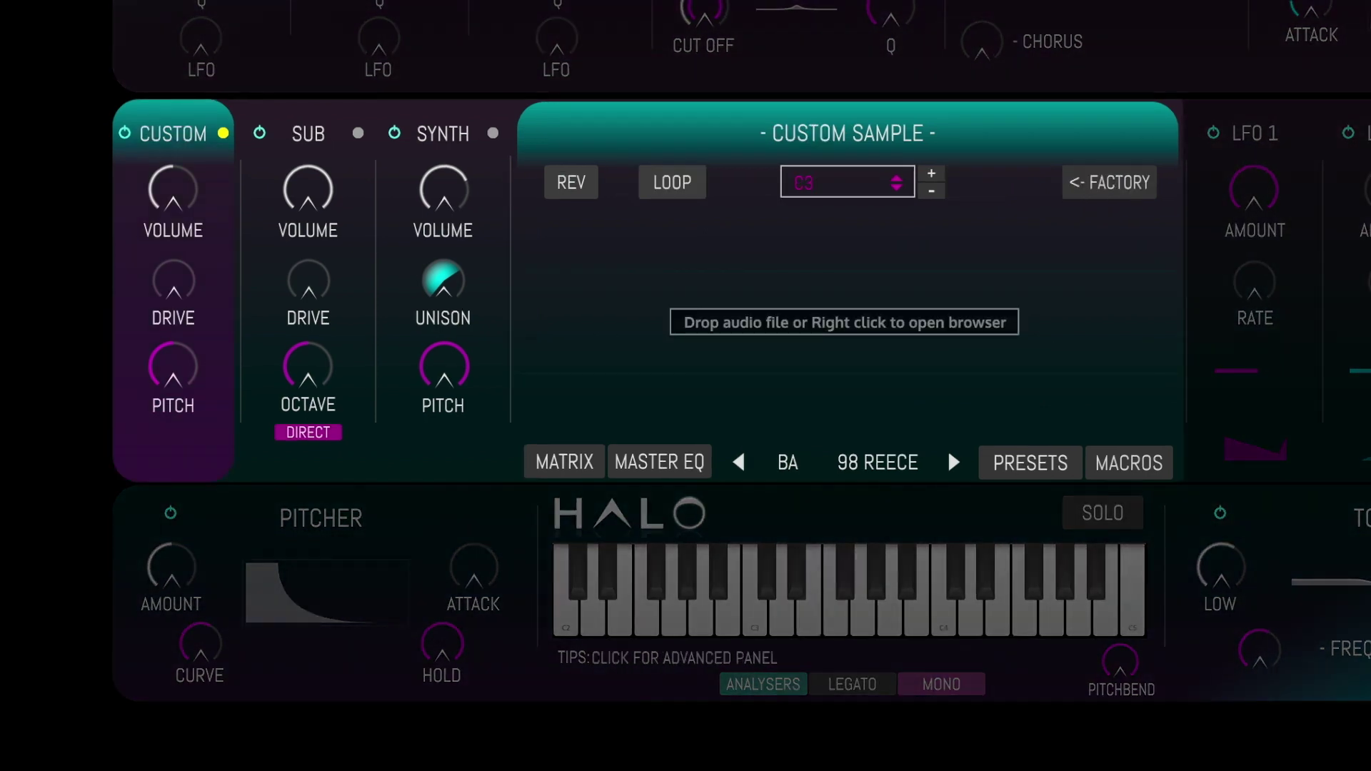
left_click_drag(909, 328, 906, 331)
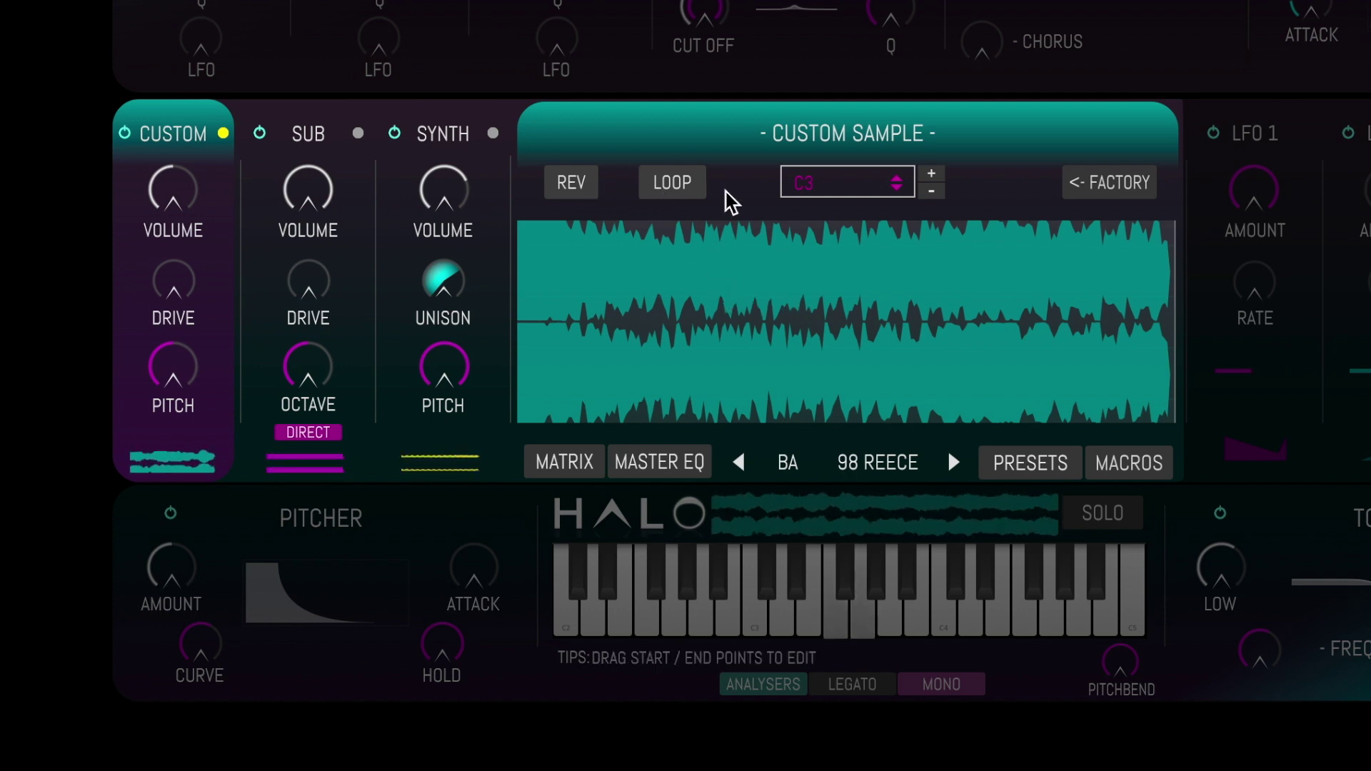
Trim the sample's start and end, lower its root note to A#2, and enable loop and reverse.
left_click_drag(520, 269, 656, 268)
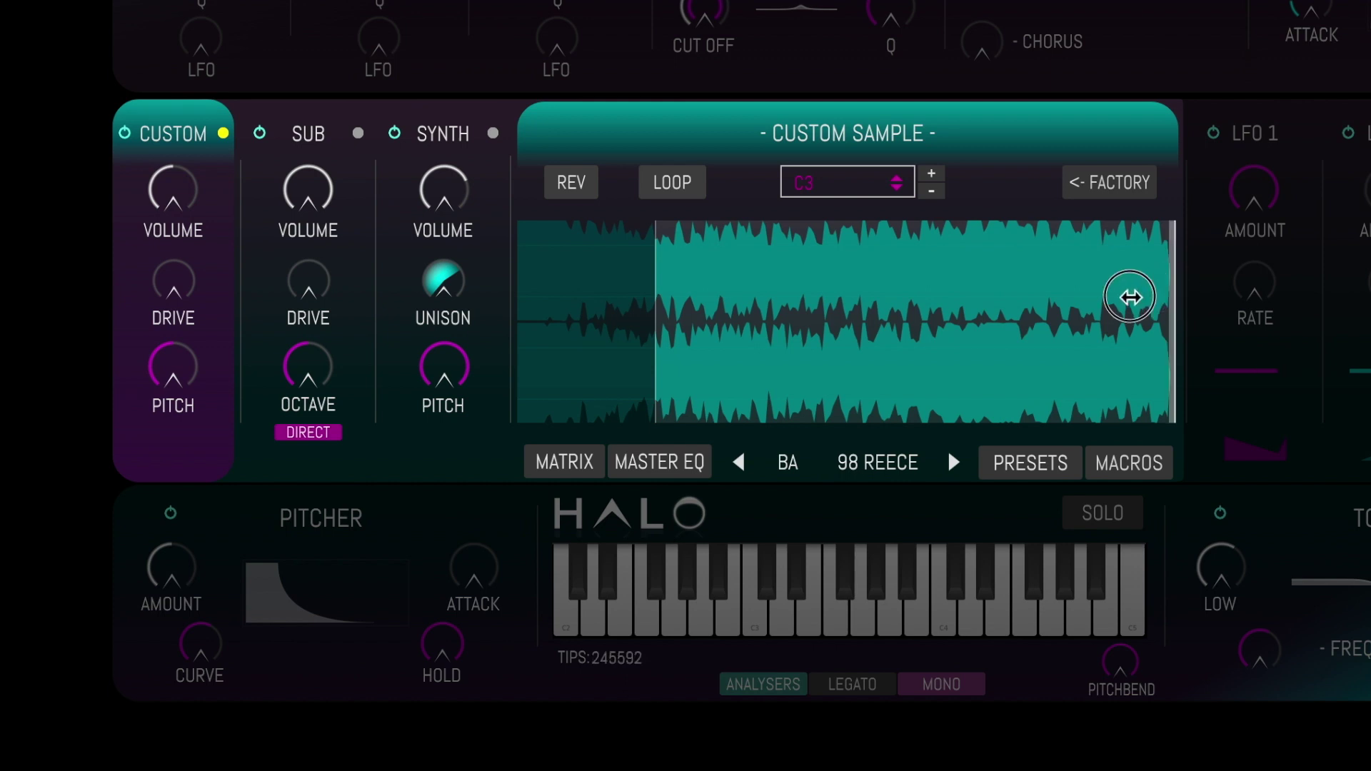
left_click_drag(1130, 297, 998, 298)
left_click(931, 191)
left_click(931, 191)
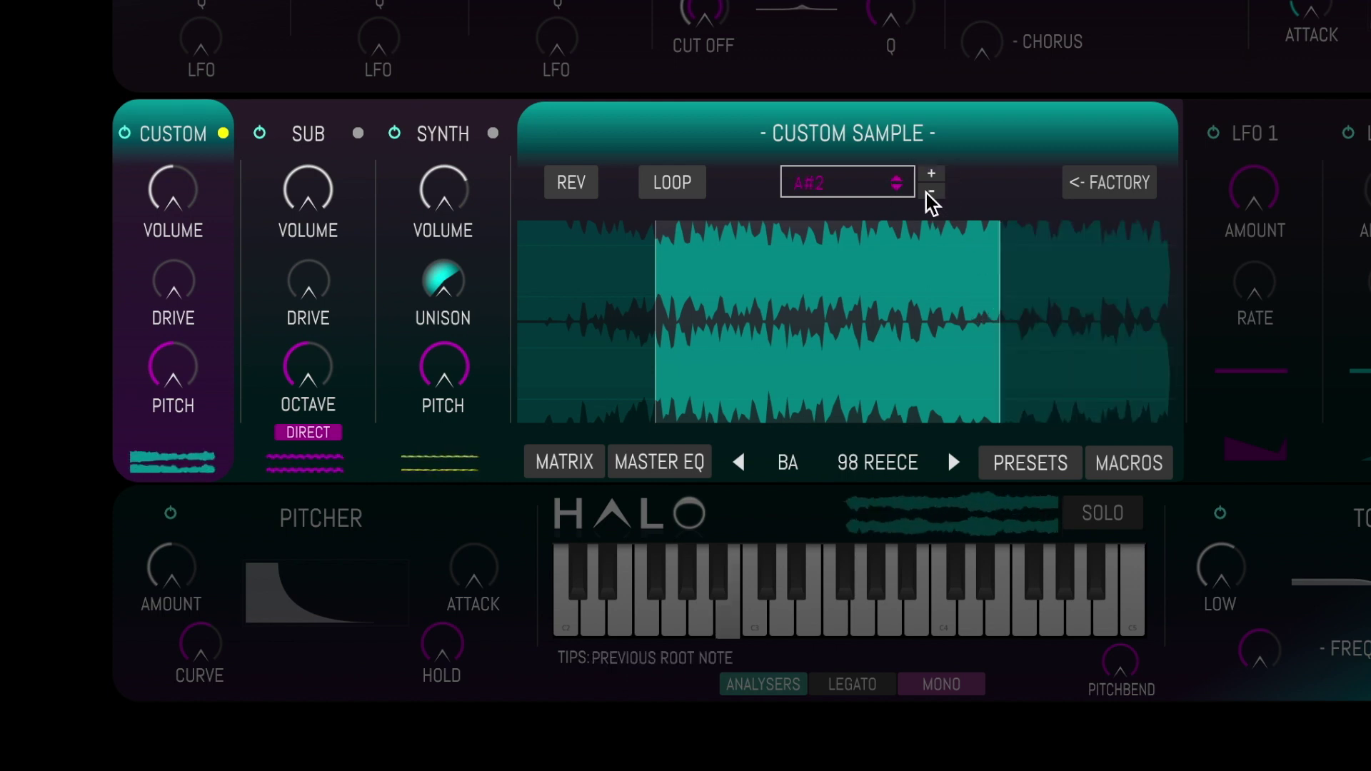
left_click(671, 184)
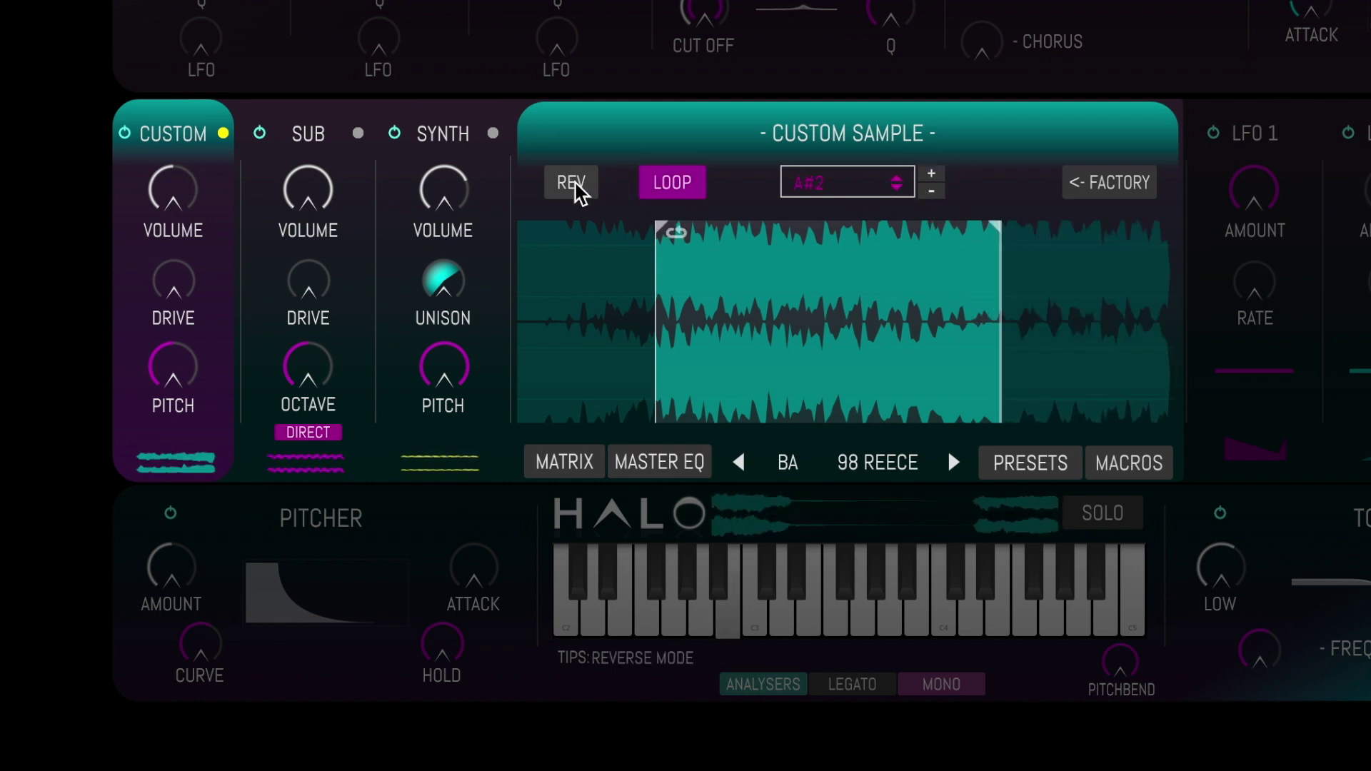
left_click(577, 191)
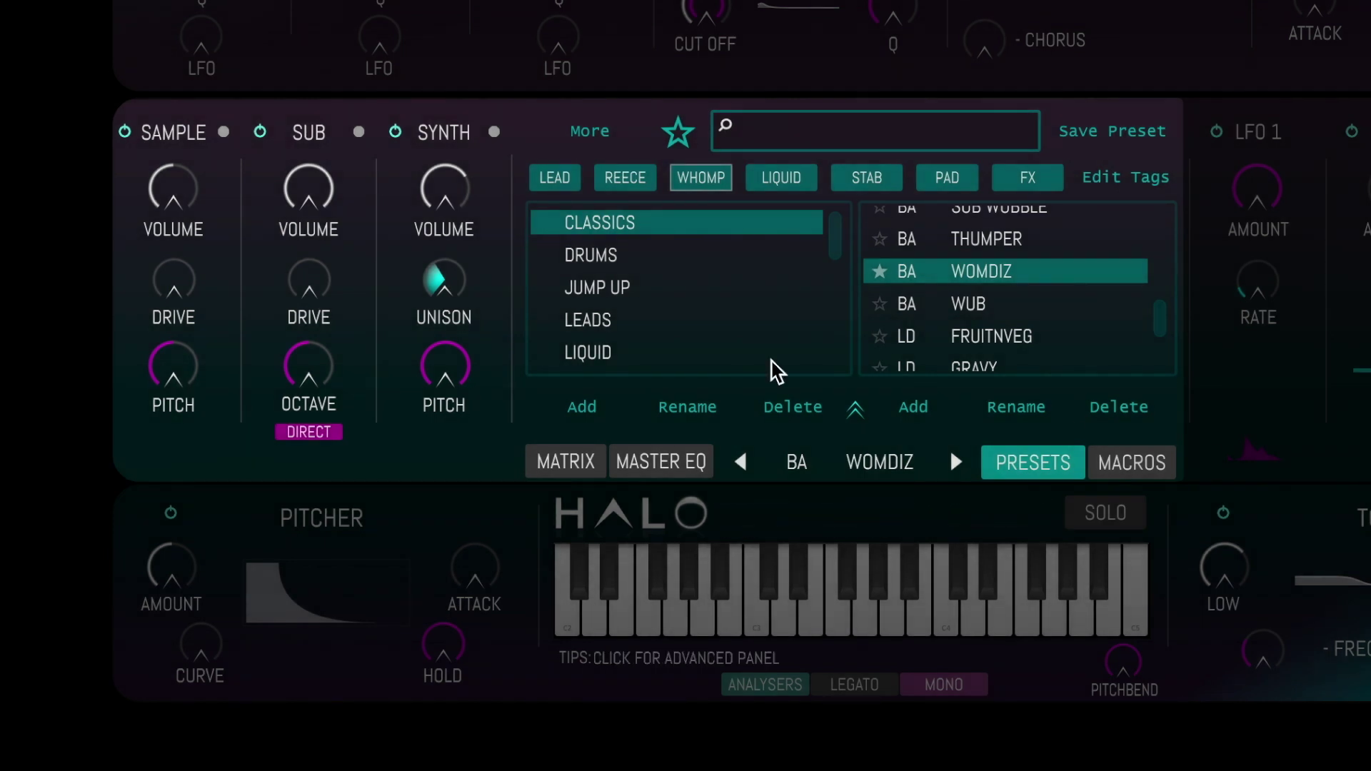
Try a later sample start point and reversed playback, then restore reverse off and start 0.00.
left_click(176, 134)
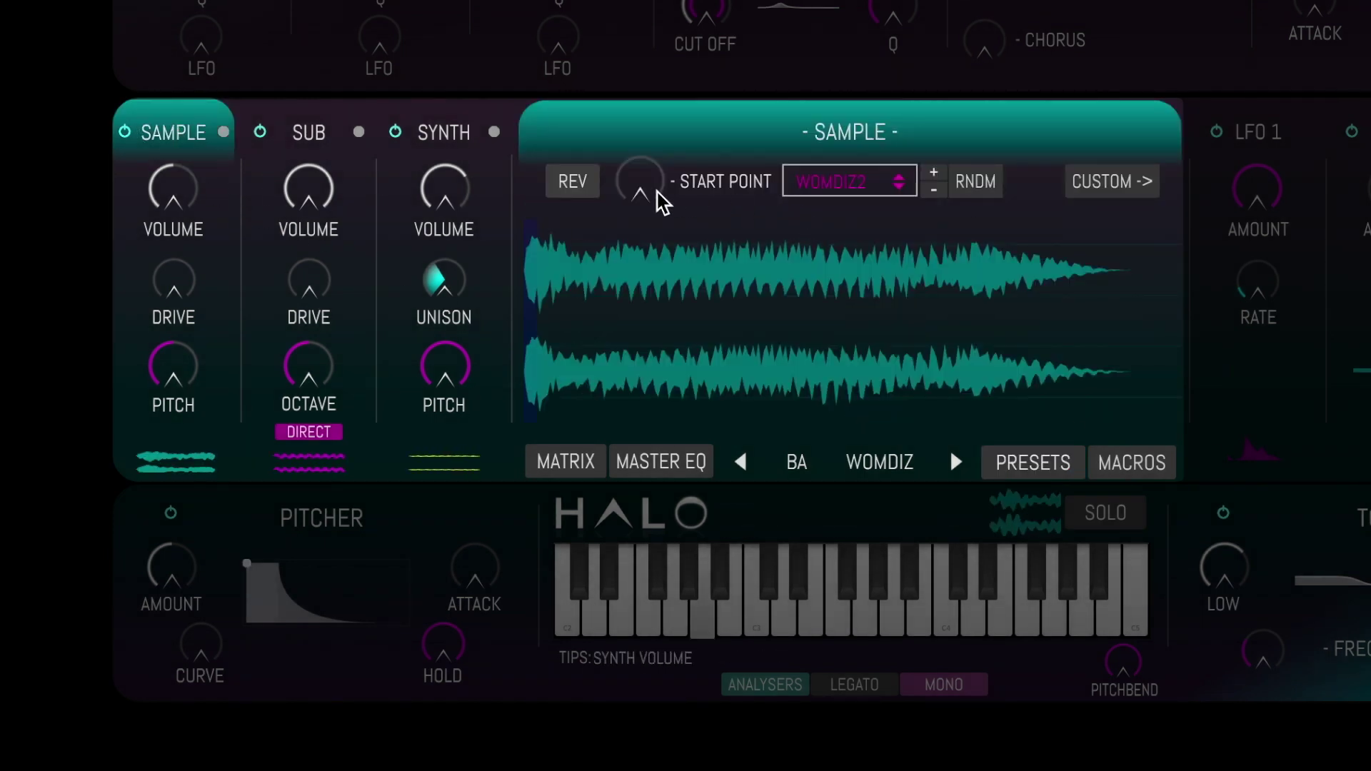
left_click_drag(653, 194, 691, 107)
left_click(596, 187)
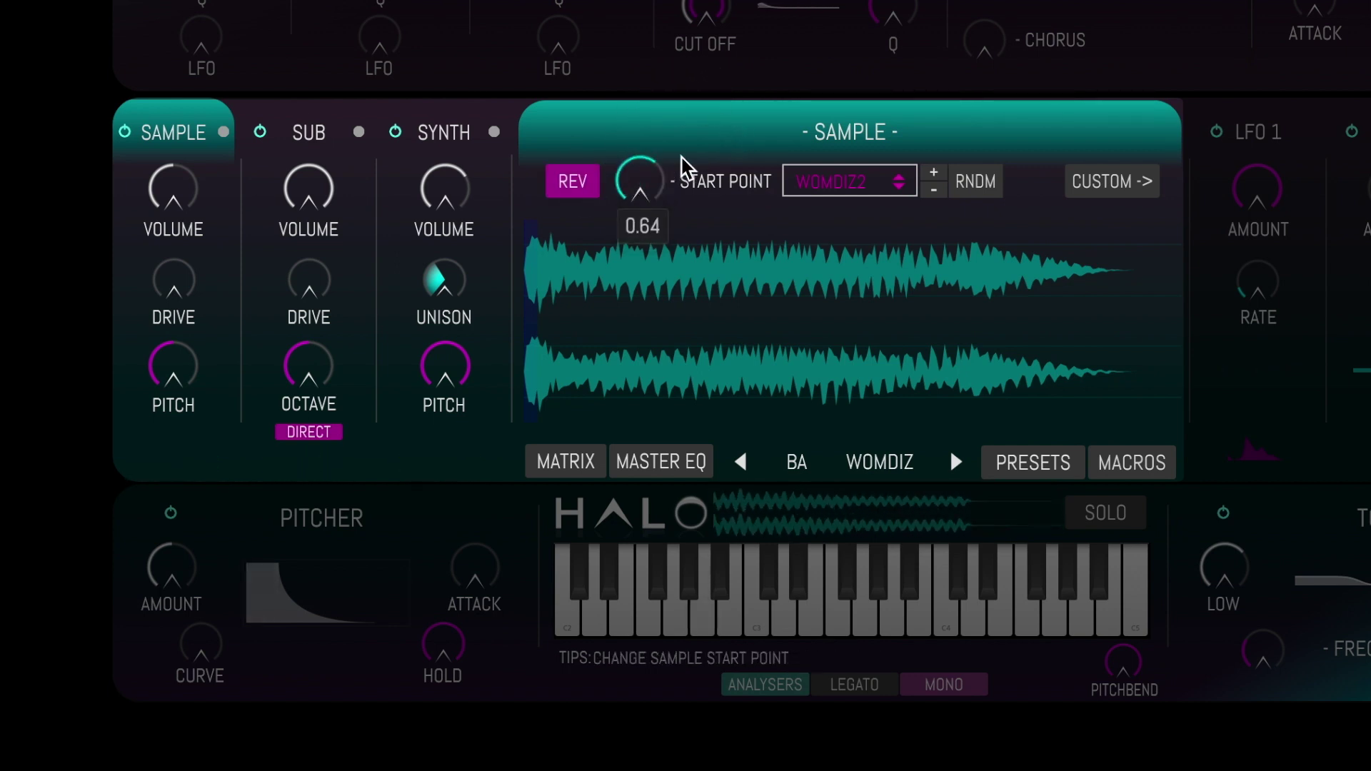
left_click(564, 182)
left_click_drag(640, 187, 643, 229)
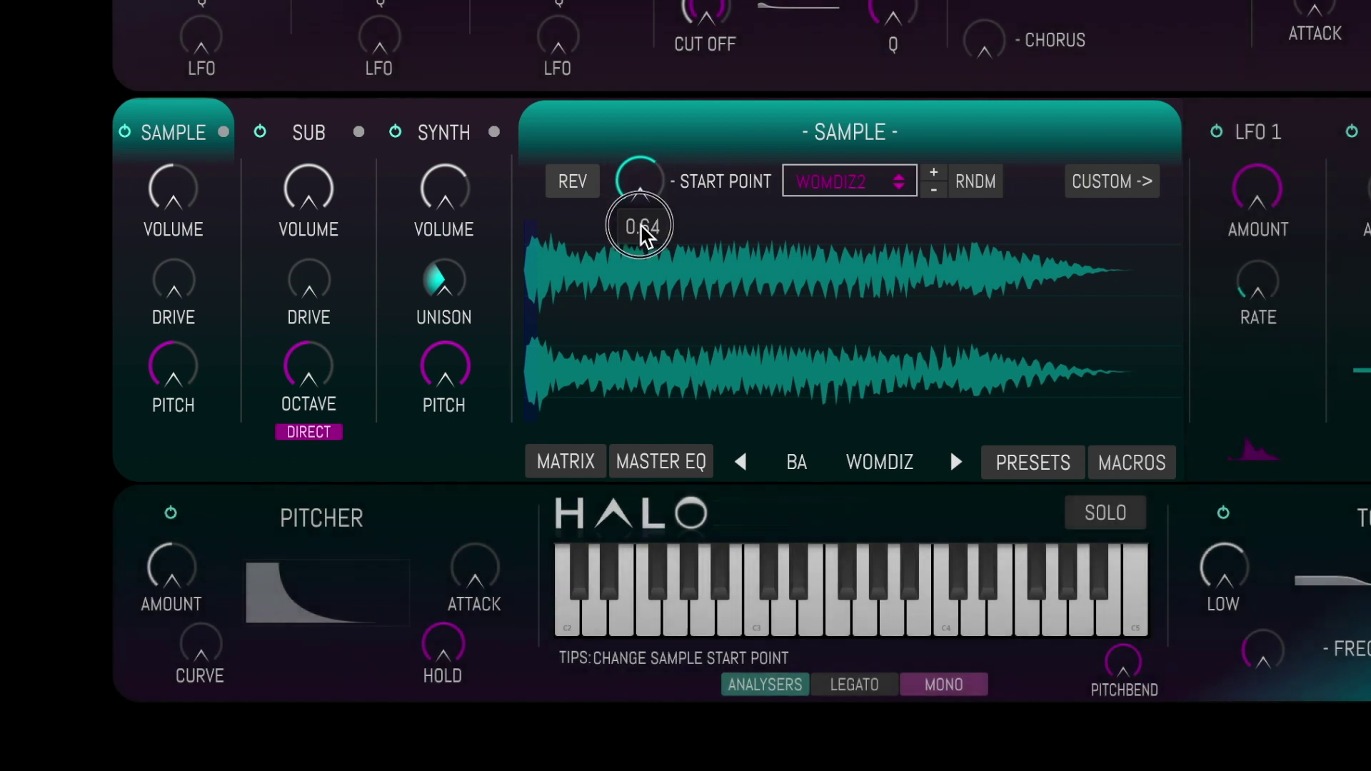
Pick BOINSH as the factory sample, then randomise the sample repeatedly until a sustained, flat one loads.
left_click(875, 190)
left_click(872, 207)
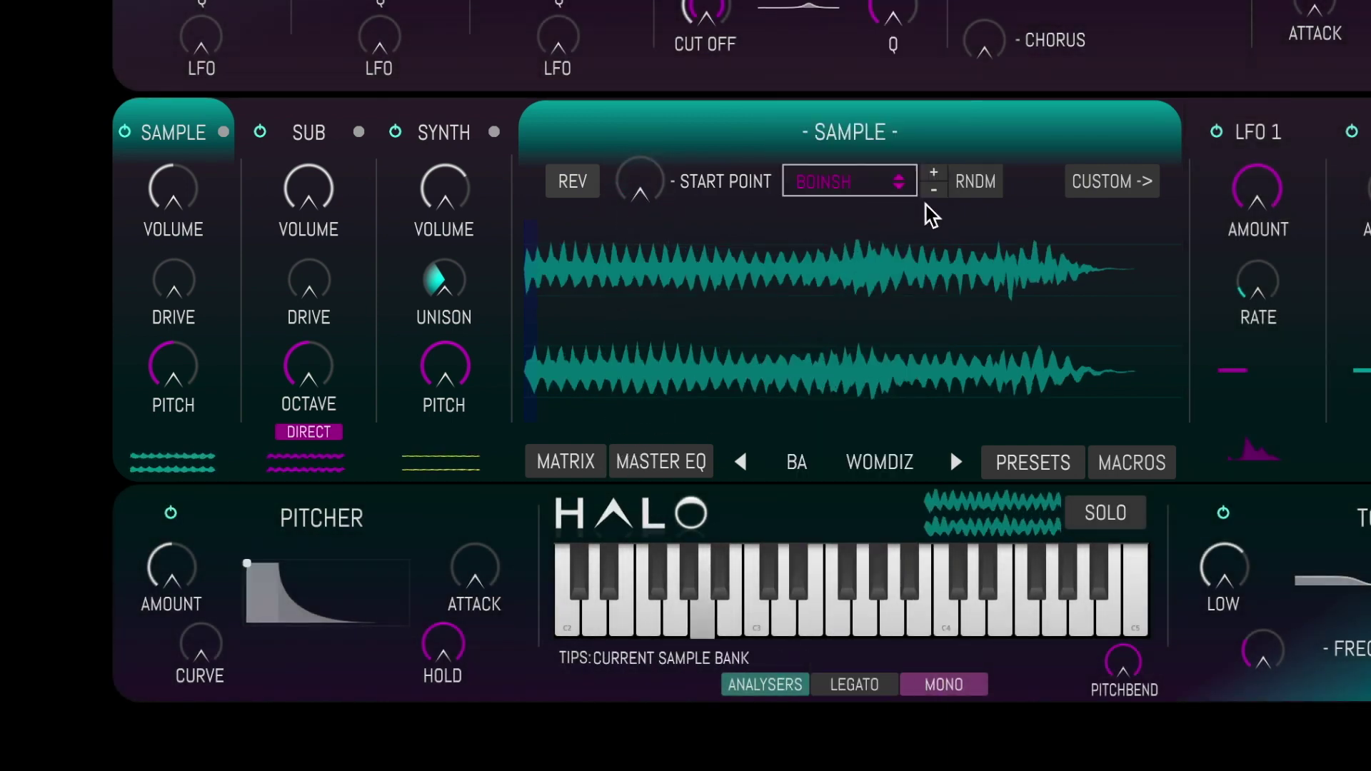
left_click(974, 183)
left_click(975, 183)
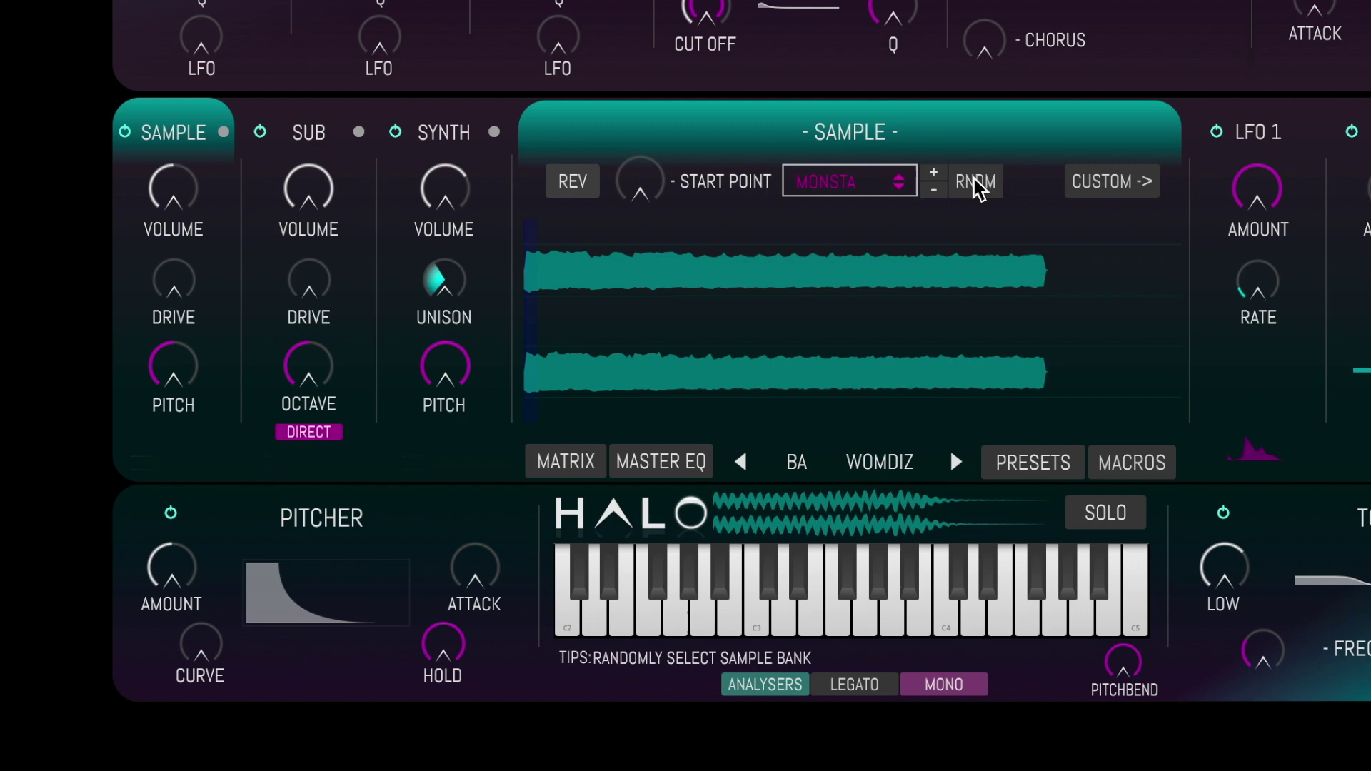
left_click(976, 183)
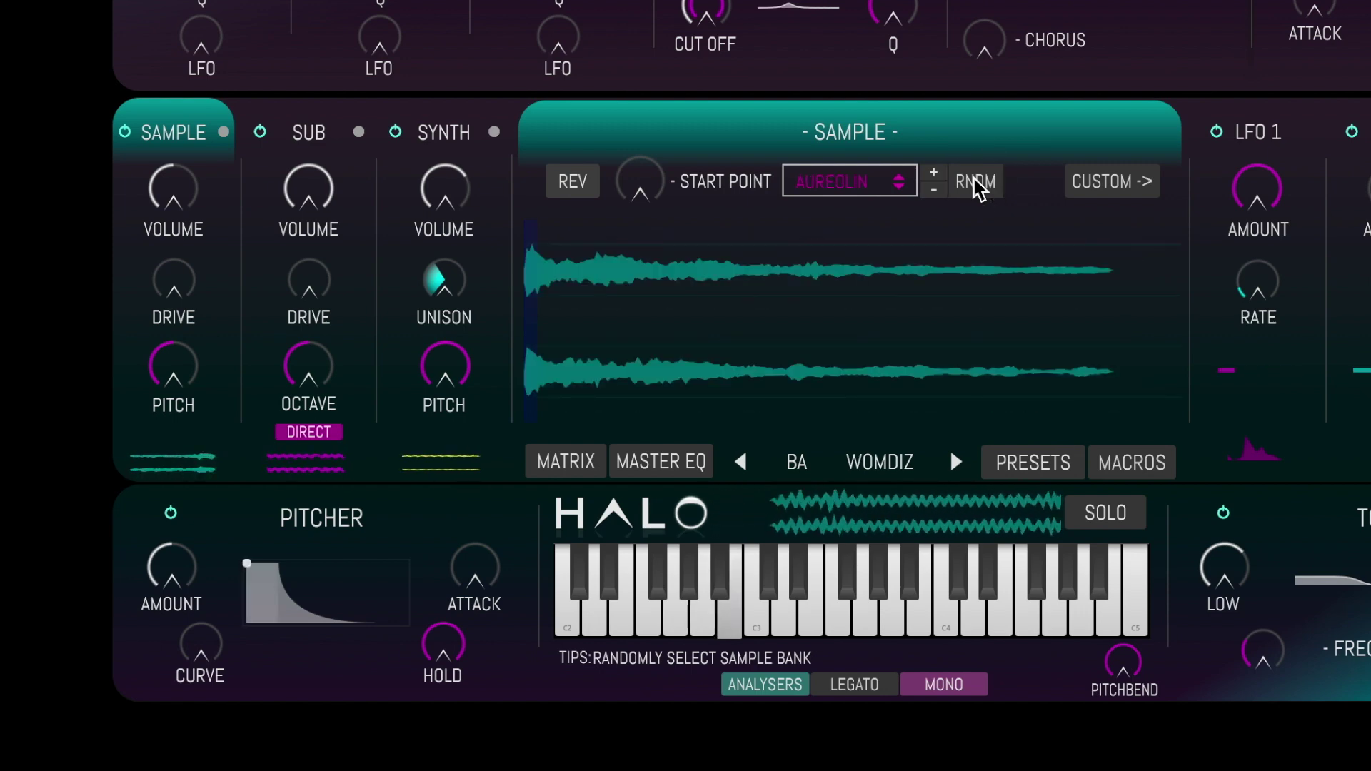
left_click(975, 183)
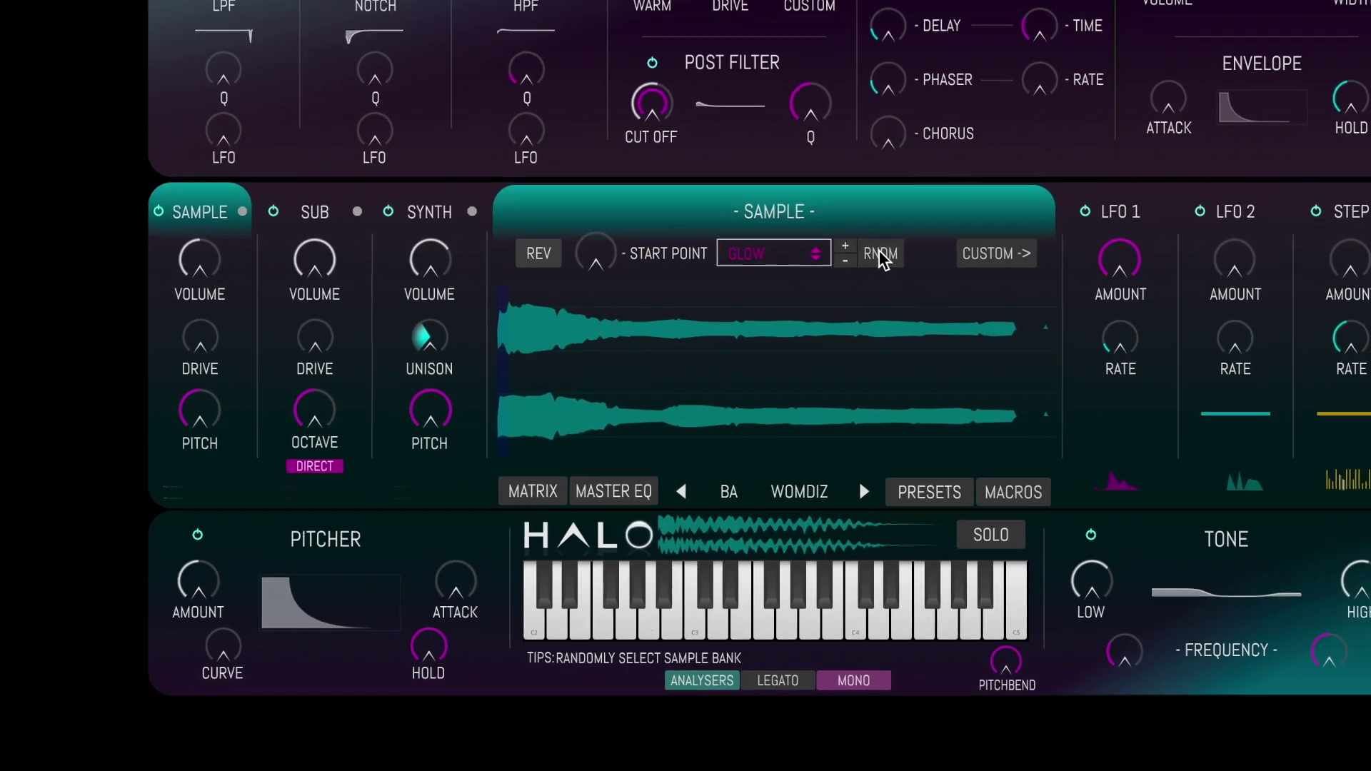
left_click(911, 231)
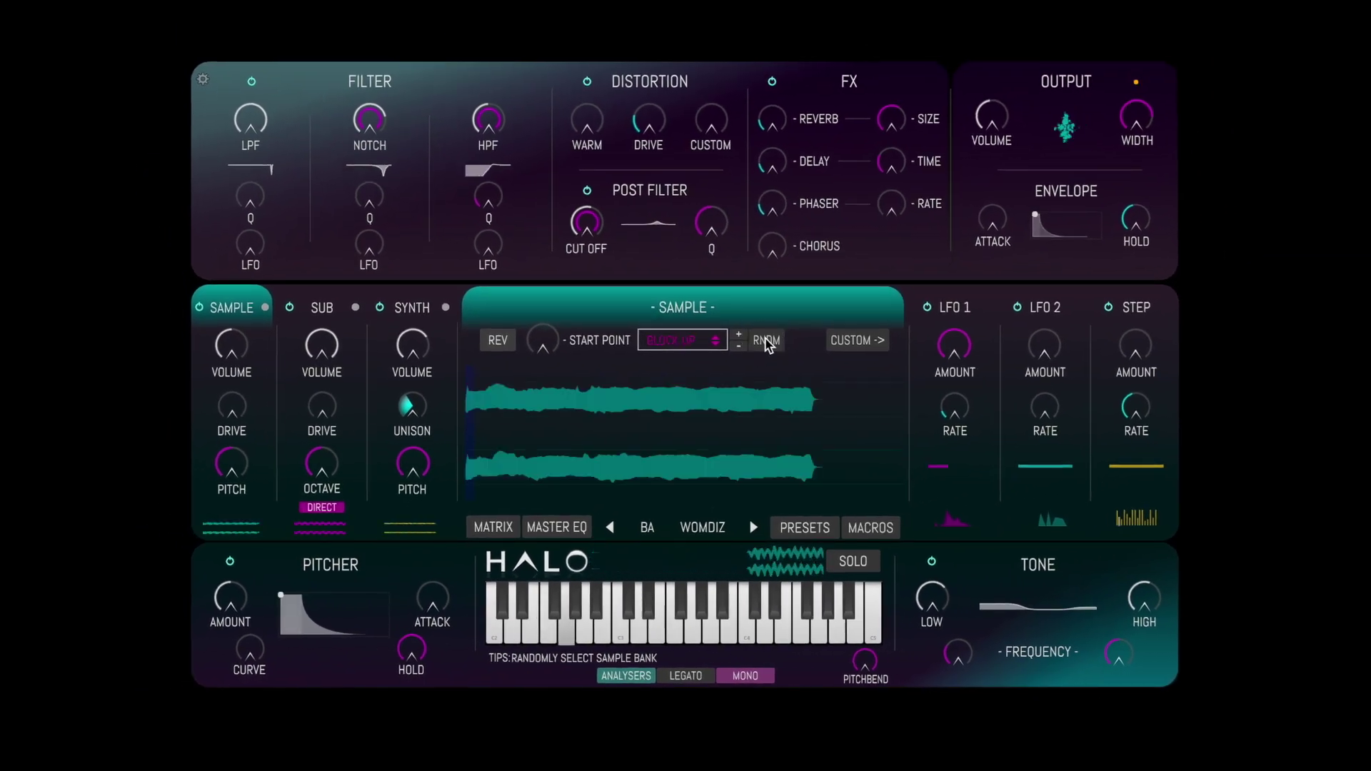
left_click(766, 342)
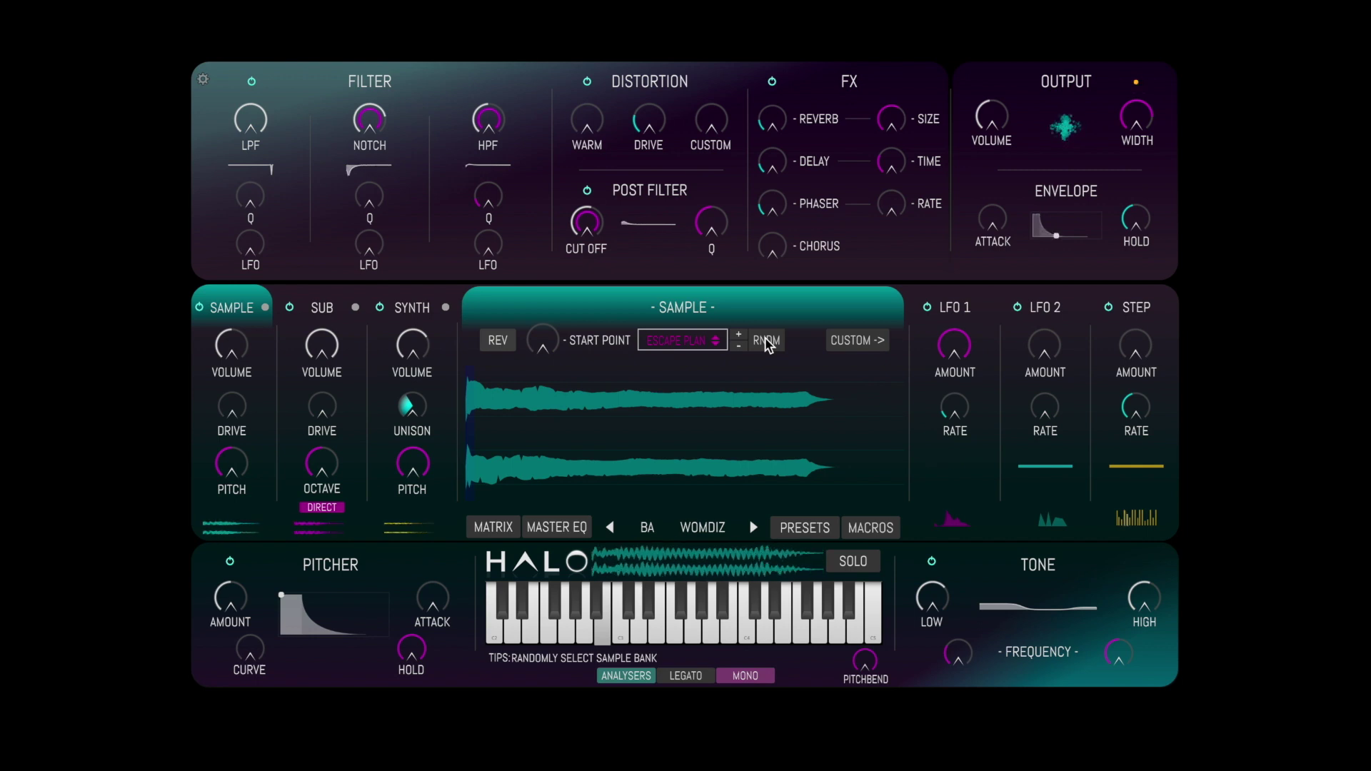
left_click(766, 341)
left_click(766, 341)
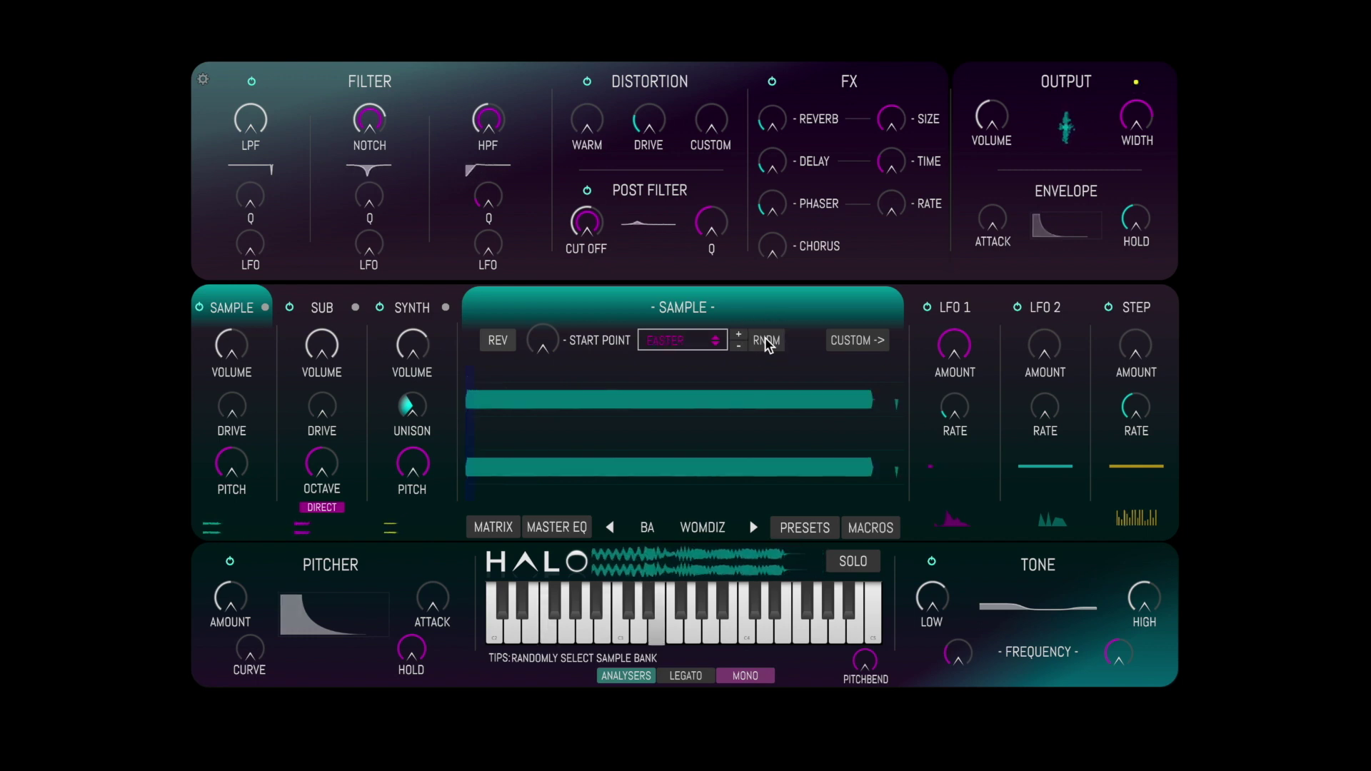